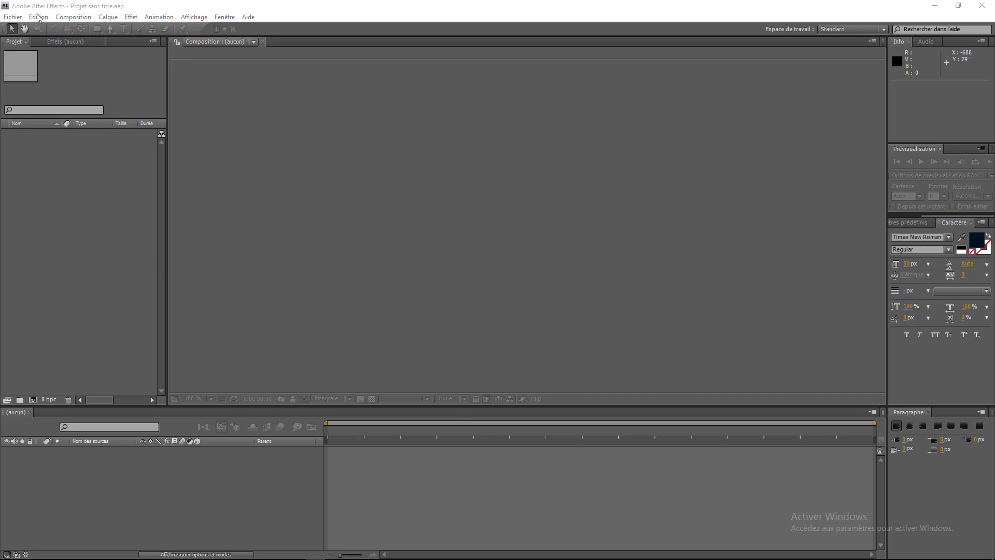
- Create a new project
left_click(13, 18)
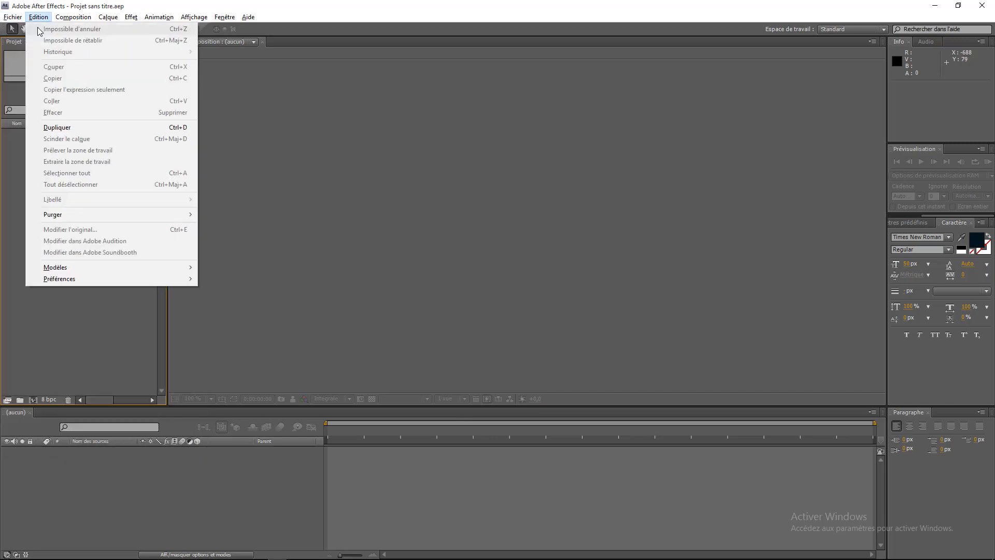
mouse_move(129, 29)
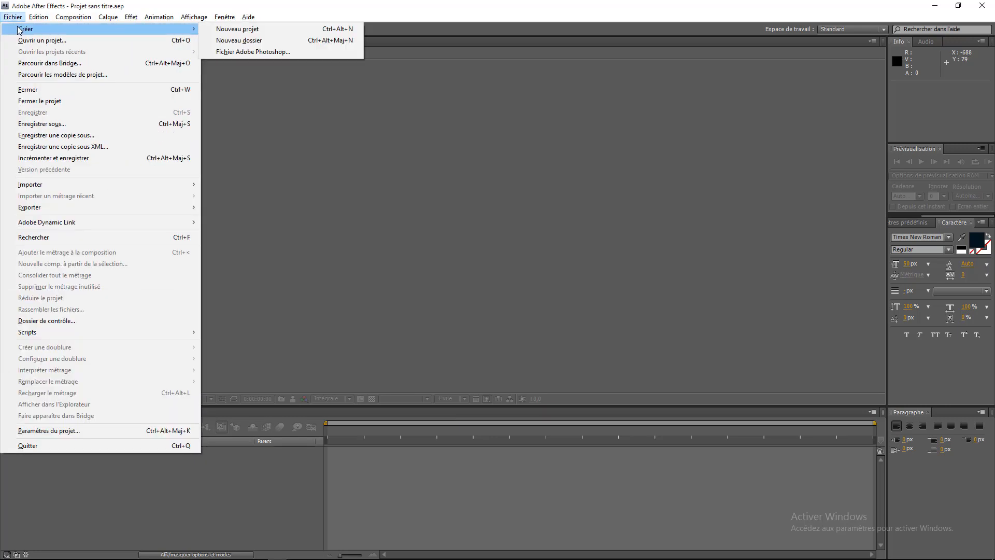
left_click(260, 29)
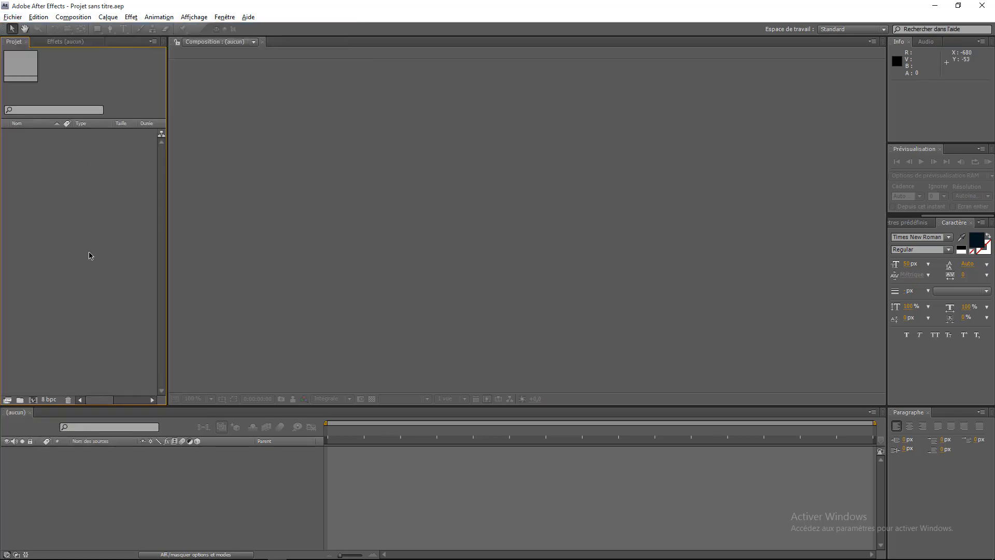
- Create a composition with the HDV/HDTV 720 25 preset, 1280 x 720 px, and a 30-second duration
right_click(96, 222)
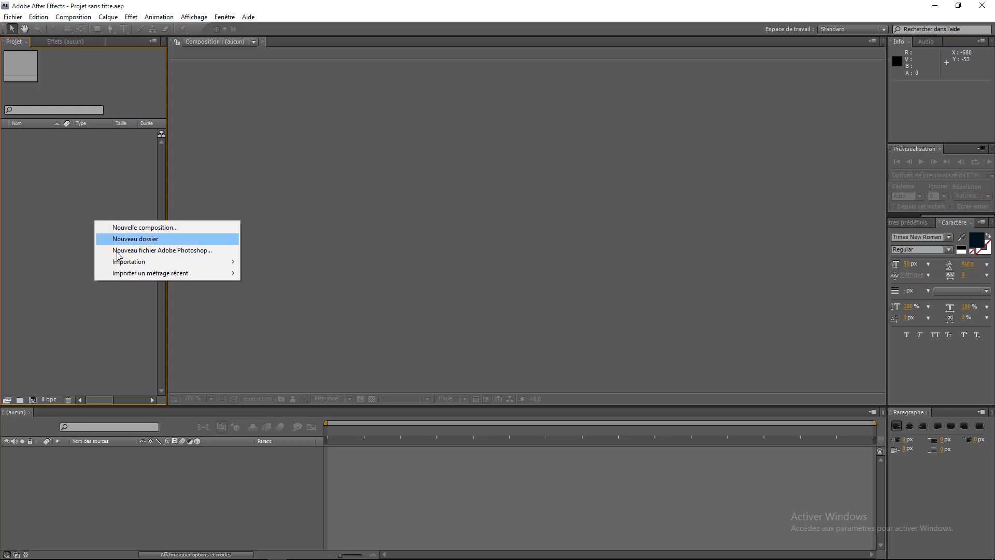
left_click(134, 230)
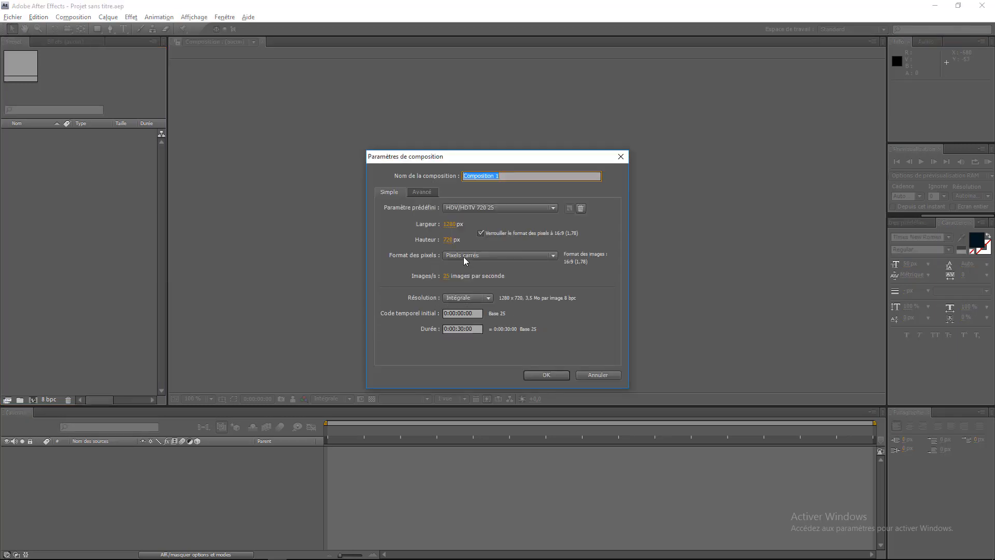
left_click_drag(436, 159, 281, 238)
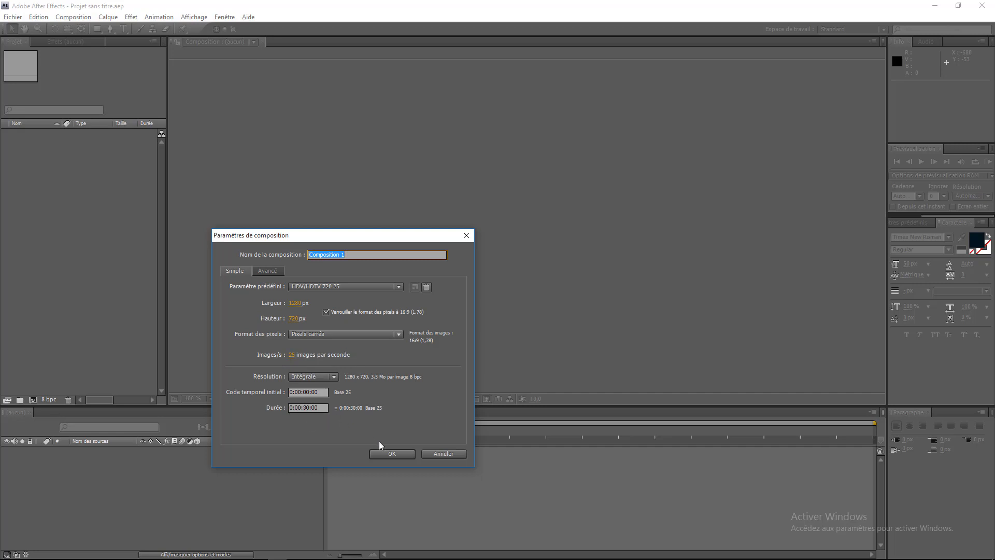
left_click(394, 454)
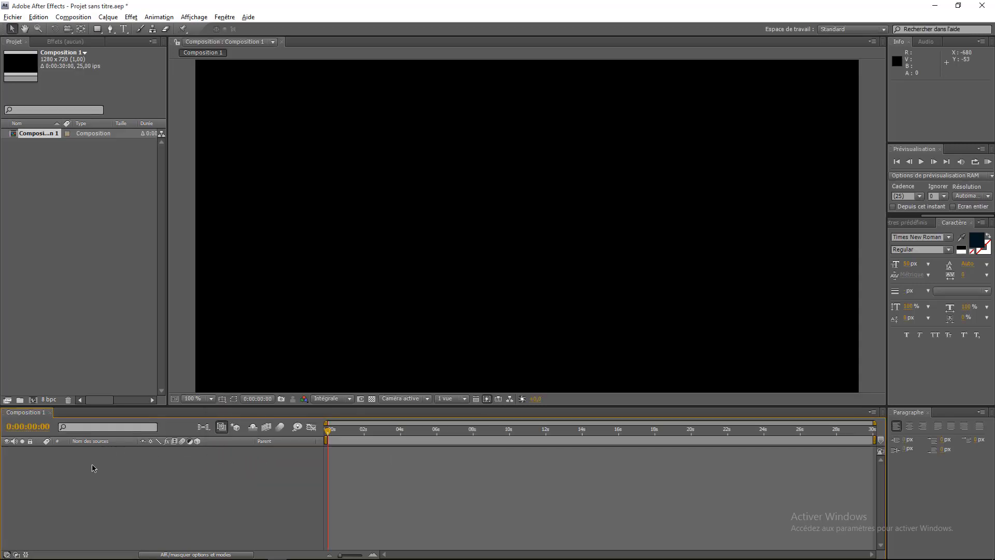
right_click(98, 466)
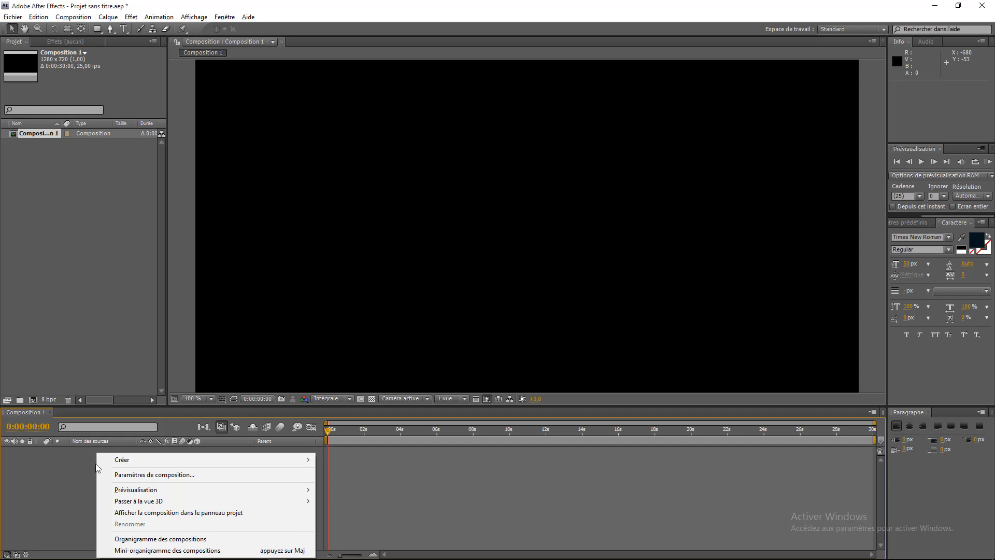
right_click(79, 462)
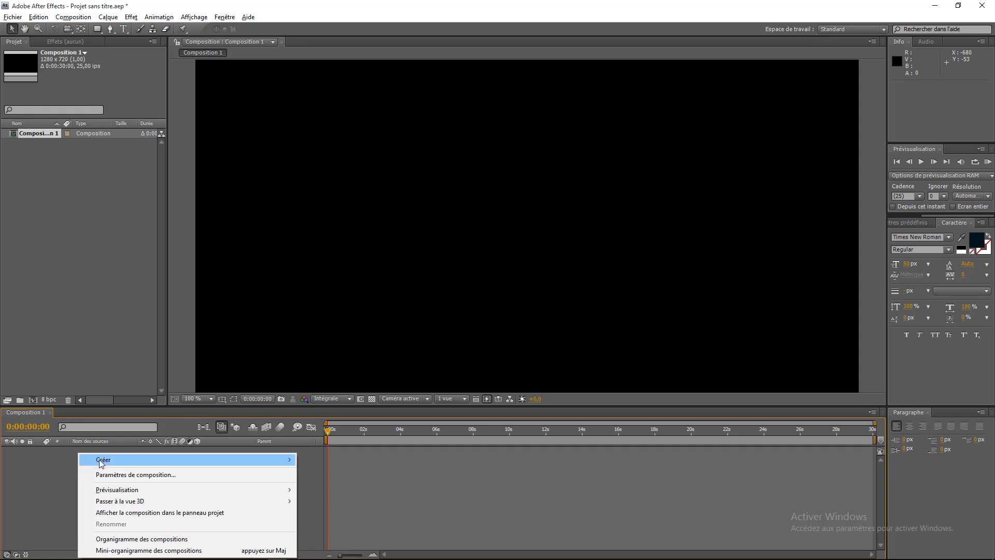
mouse_move(106, 461)
left_click(55, 463)
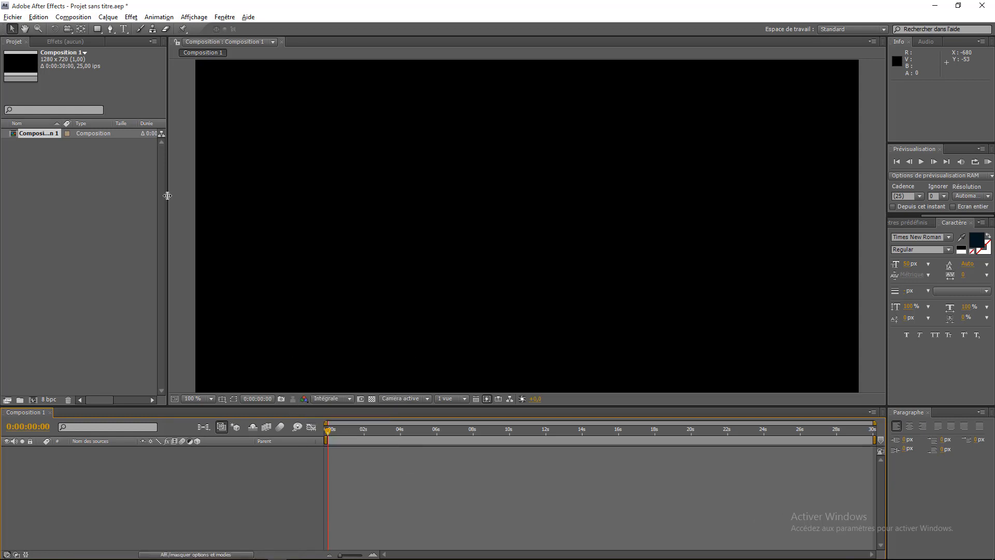
- Create a dark blue solid layer named BG, 1280 x 720 px, and refresh the composition view
left_click(108, 18)
mouse_move(120, 30)
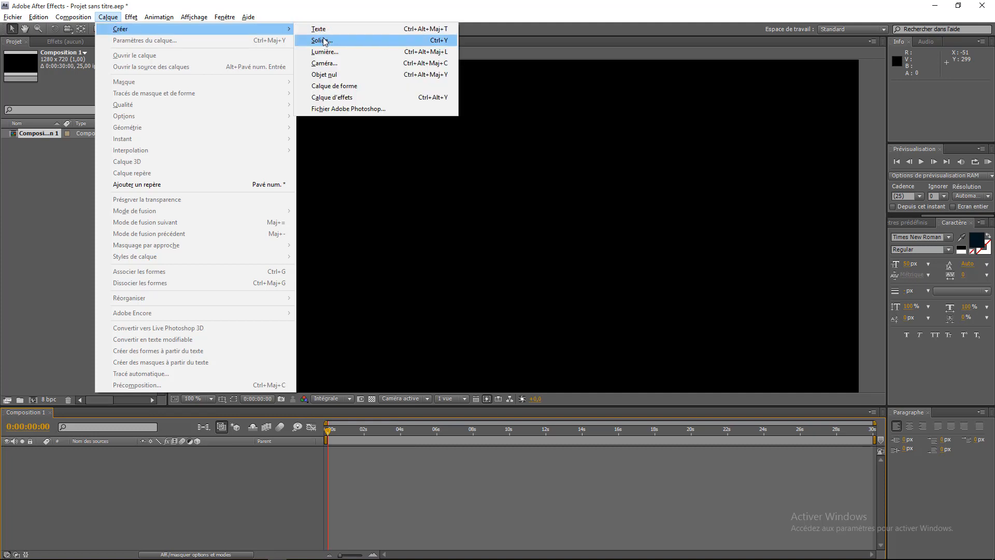
left_click(321, 41)
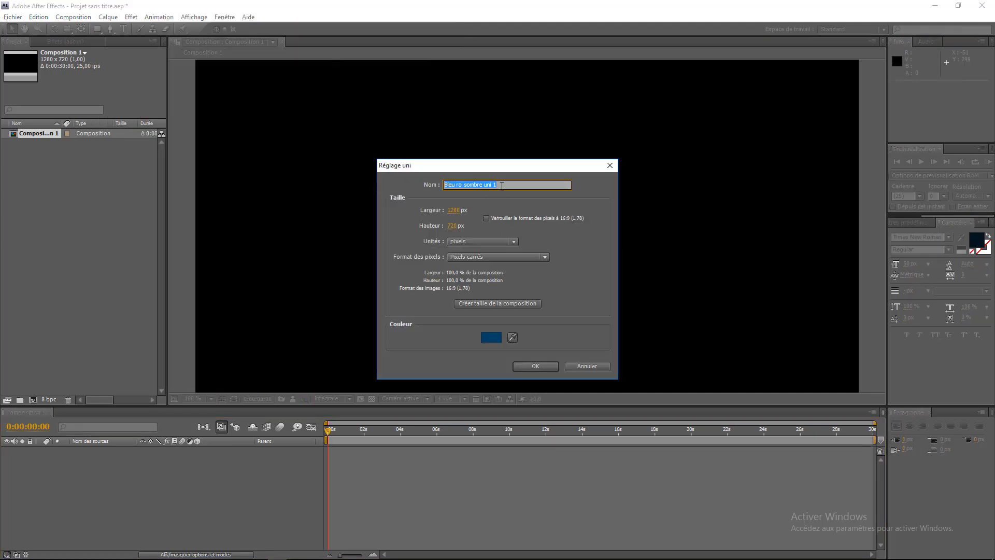
type("BG")
left_click(492, 338)
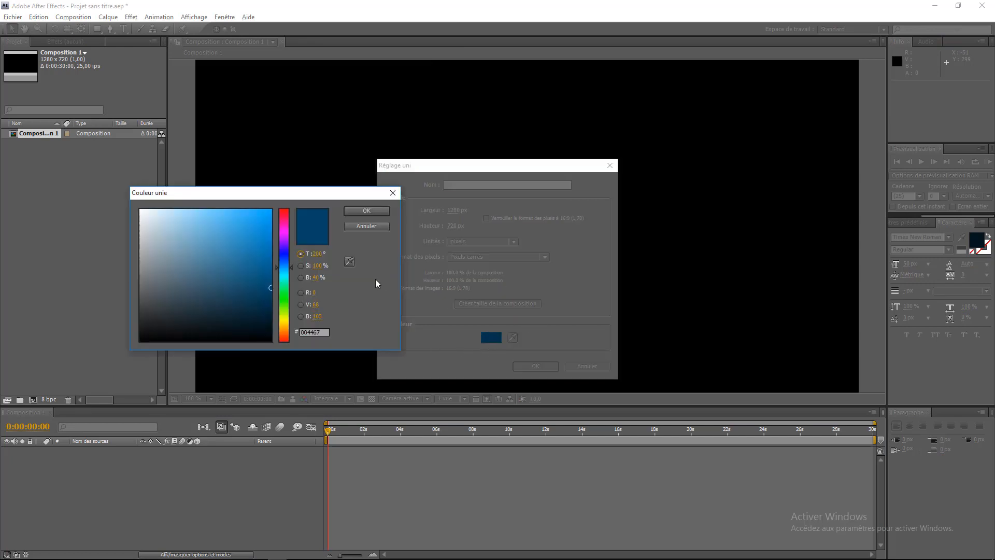
mouse_move(269, 284)
left_mouse_down()
mouse_move(273, 268)
mouse_move(273, 288)
mouse_move(288, 293)
left_mouse_up()
left_click(367, 211)
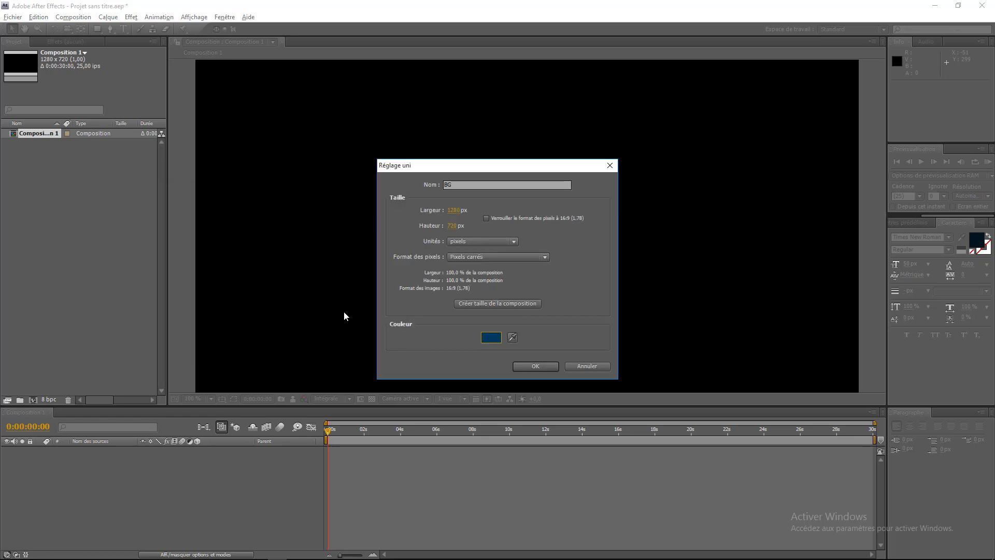
left_click(540, 368)
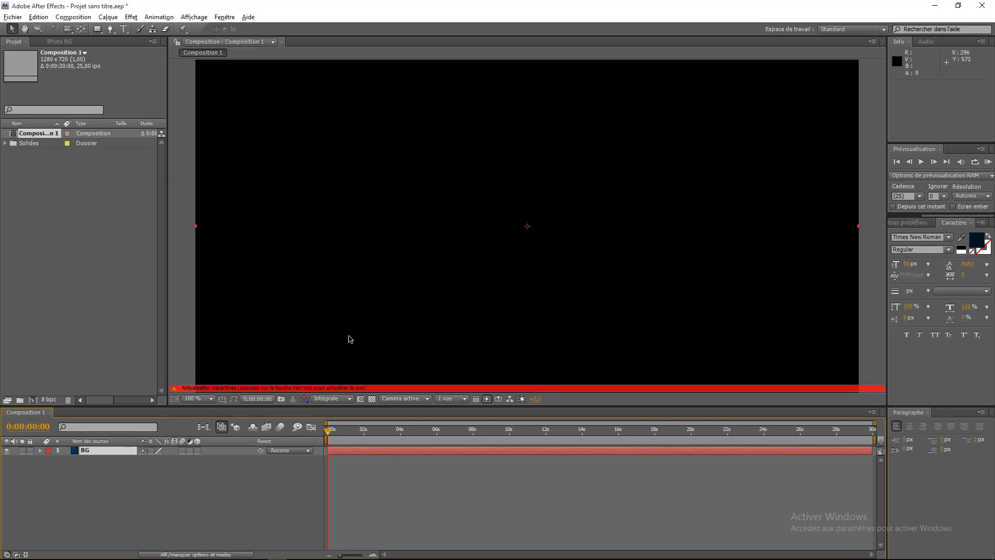
key("Caps_Lock")
key("comma")
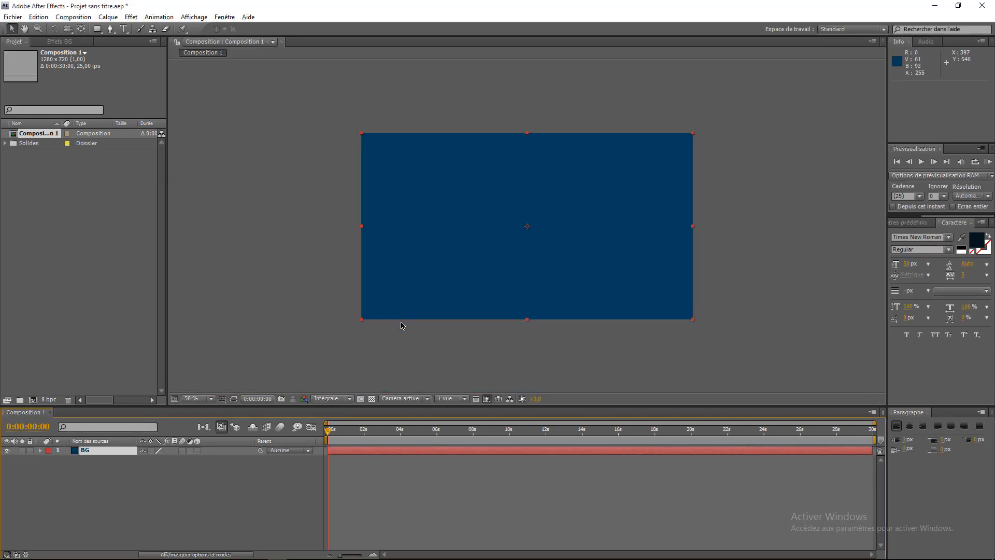
- Duplicate the BG layer and rename the copy sol
right_click(100, 454)
left_click(83, 454)
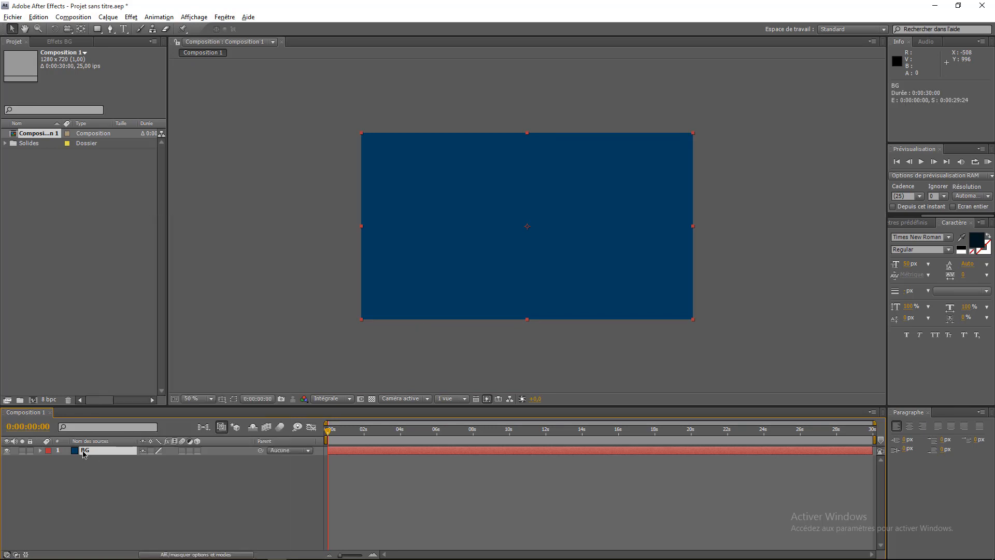
left_click(38, 17)
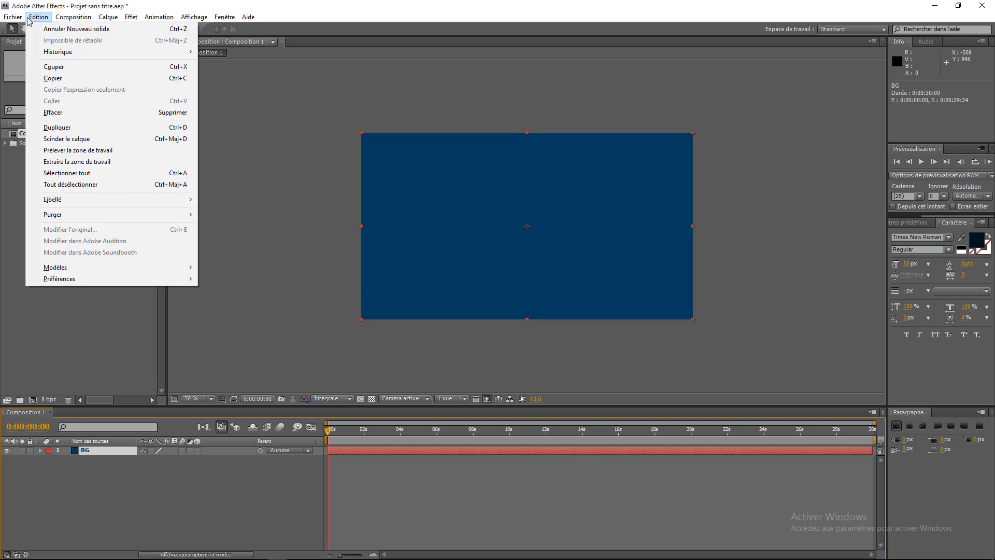
left_click(45, 128)
right_click(96, 456)
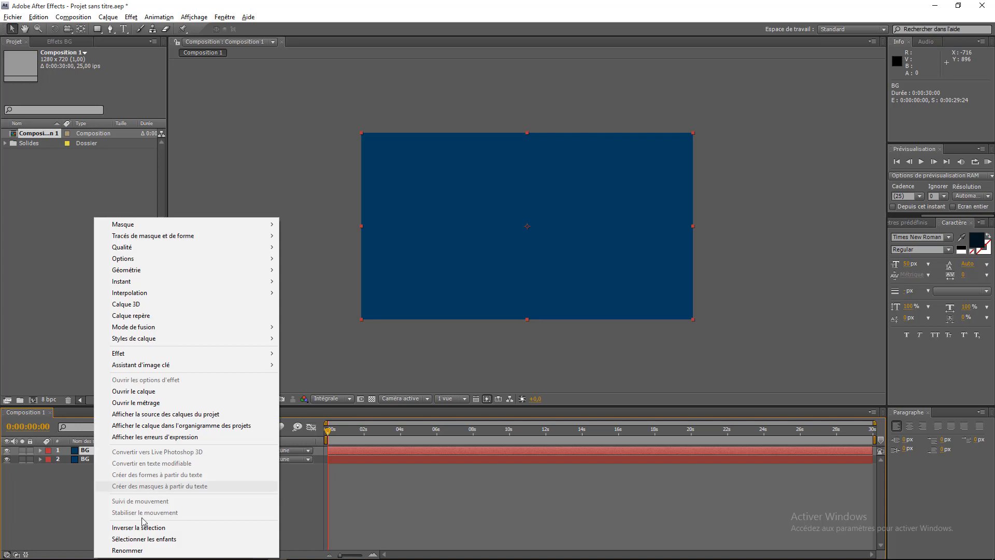
left_click(134, 550)
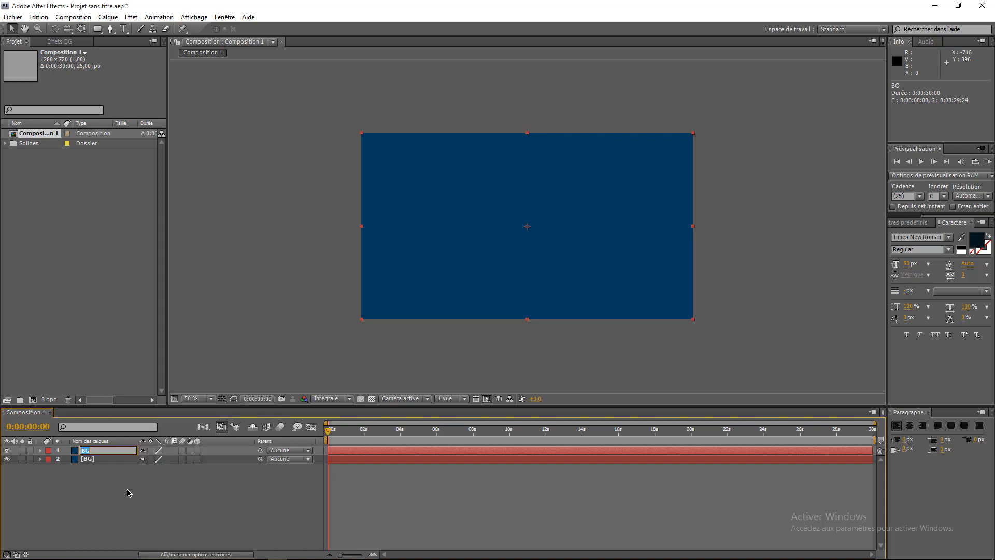
type("sol")
key("Return")
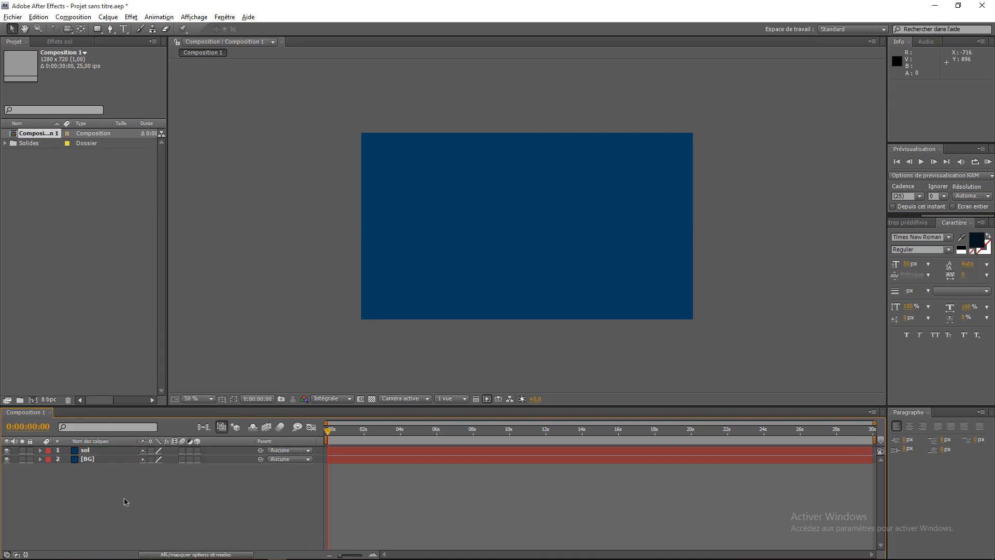
- Make both the sol and BG layers 3D layers
left_click(78, 452)
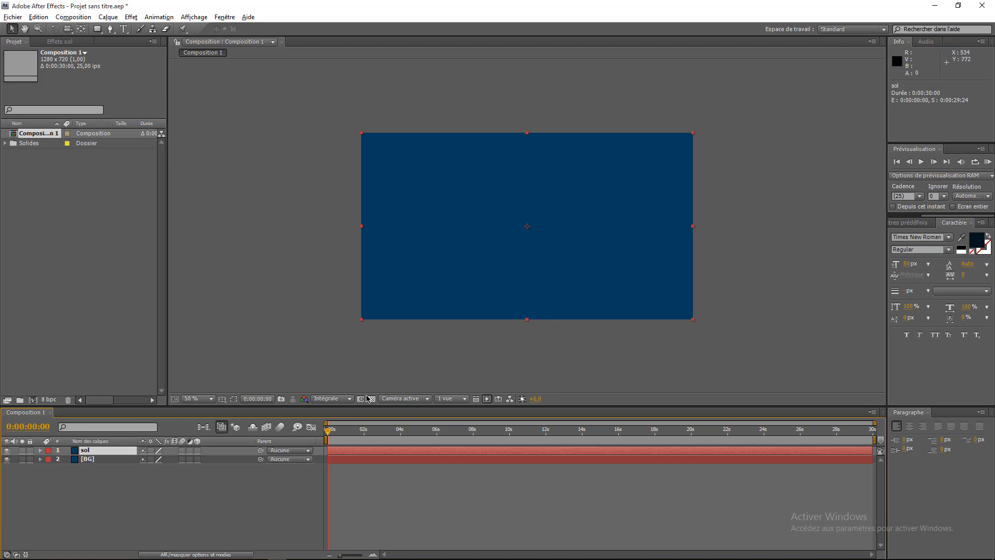
left_click(94, 482)
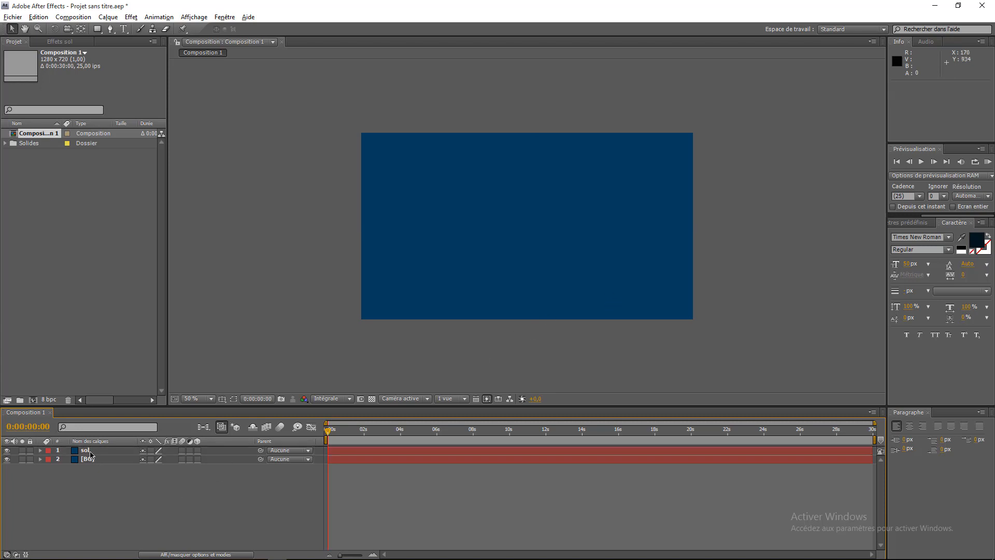
left_click(90, 454)
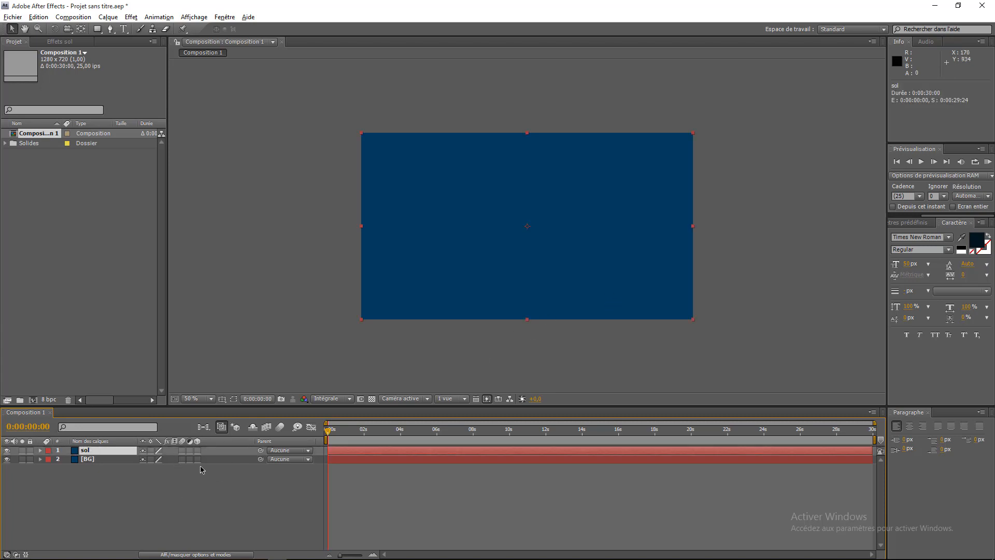
left_click(177, 476)
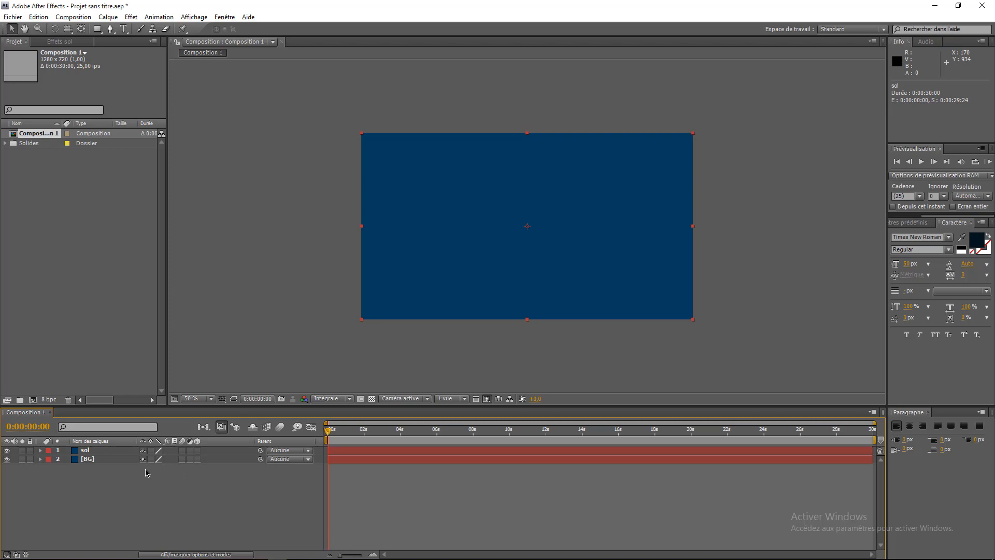
left_click(203, 458)
left_click(198, 451)
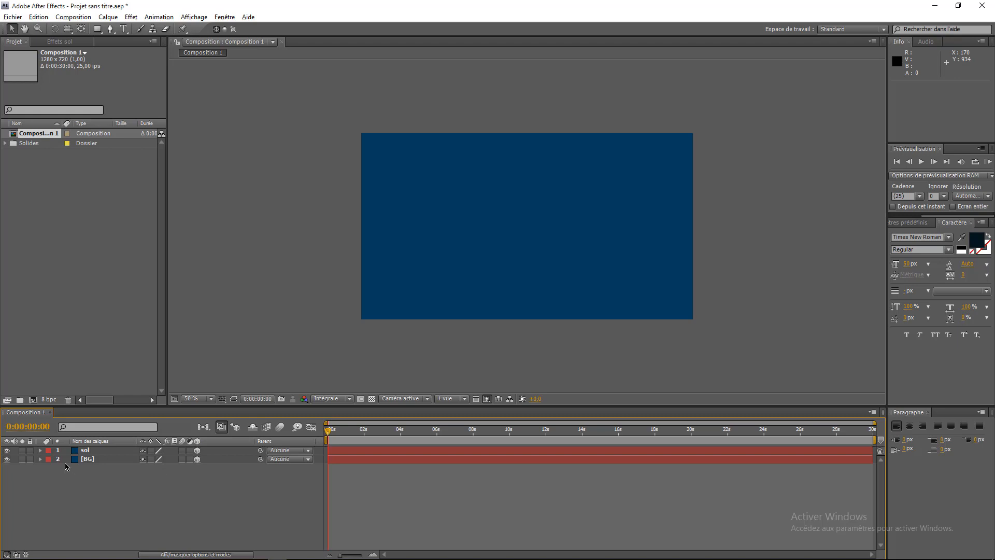
- Set the sol layer's X rotation to 90° so it lies flat as a floor
left_click(90, 450)
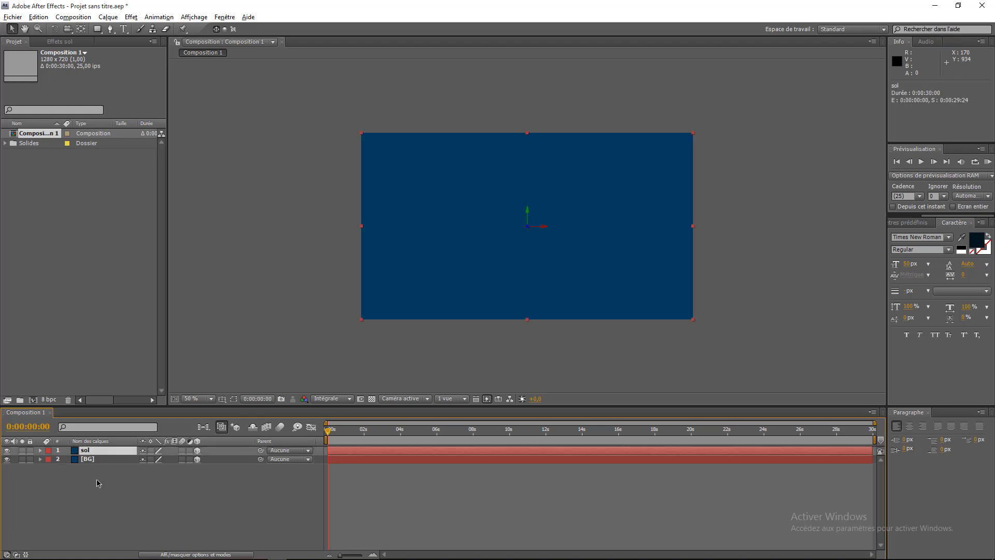
key("r")
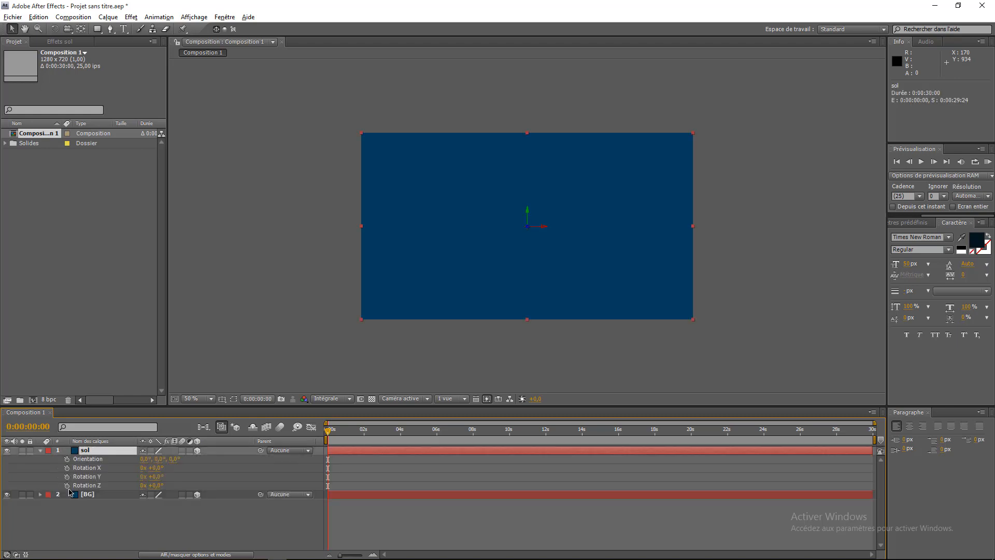
left_click(41, 454)
left_click(41, 450)
left_click(41, 451)
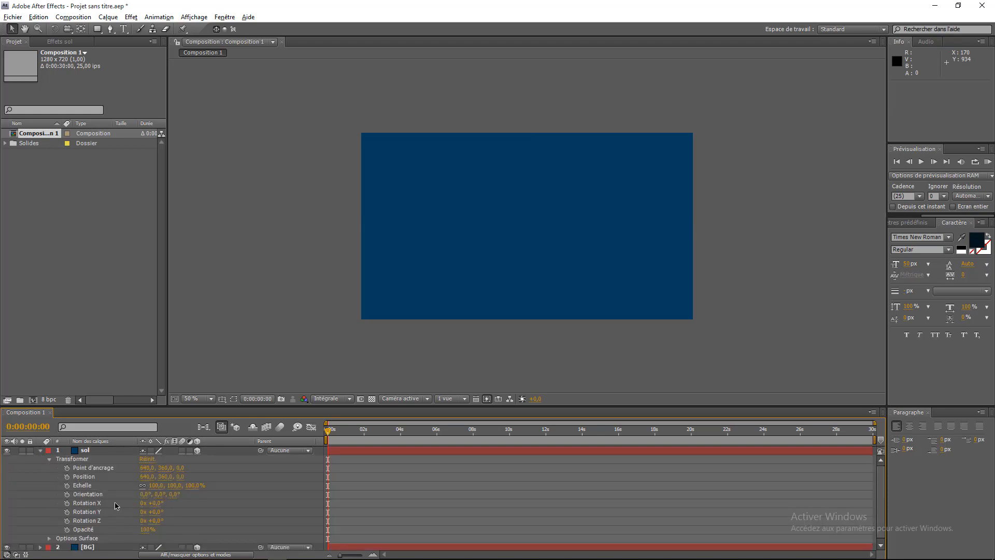
left_click_drag(155, 505, 180, 508)
left_click(180, 507)
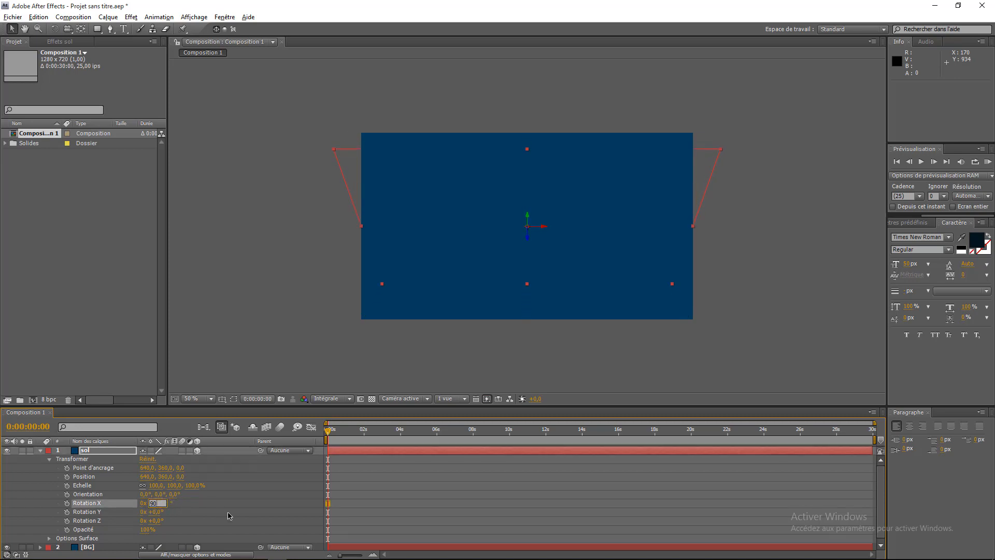
key("Return")
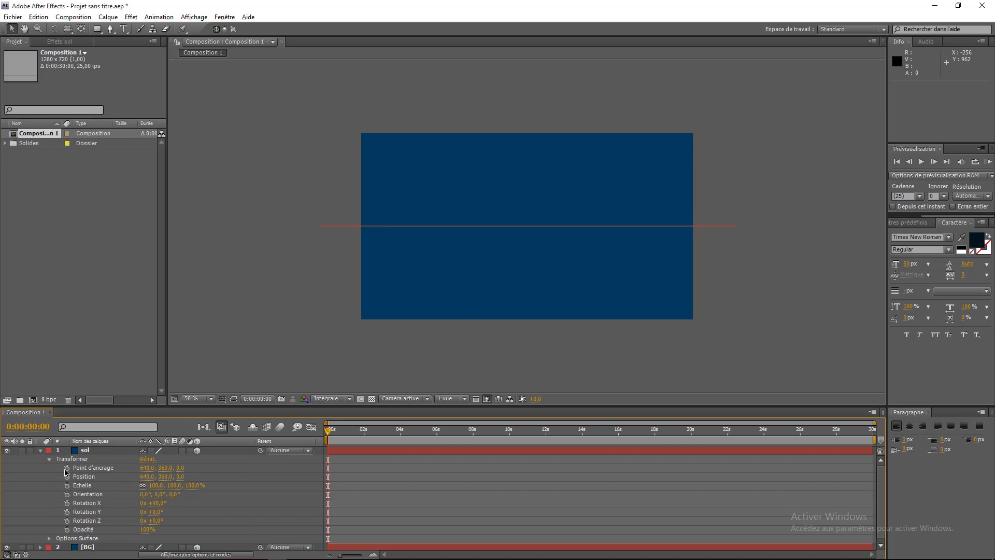
left_click(40, 451)
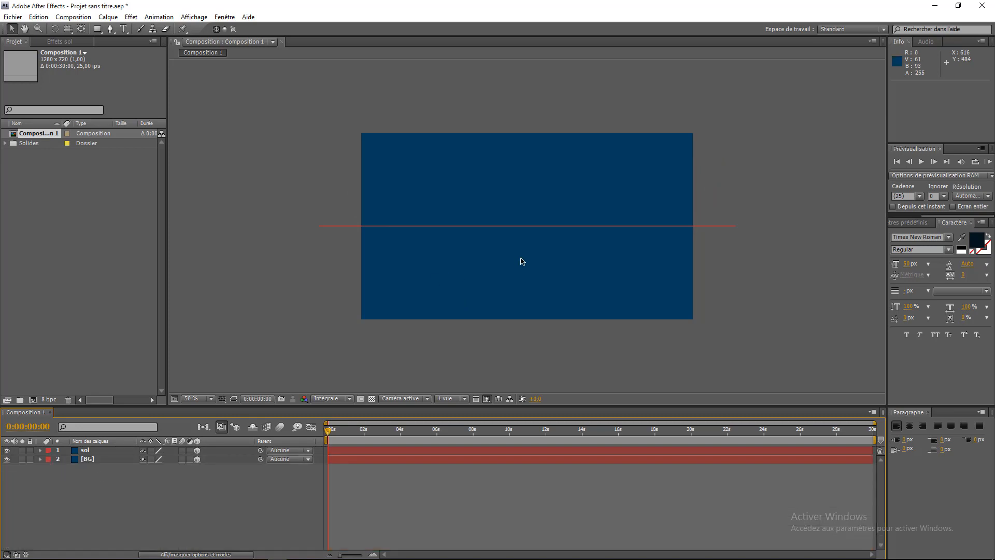
- Fit the composition in the viewer and add the text REFLECTION 3D at its centre, just above the floor line
left_click(200, 399)
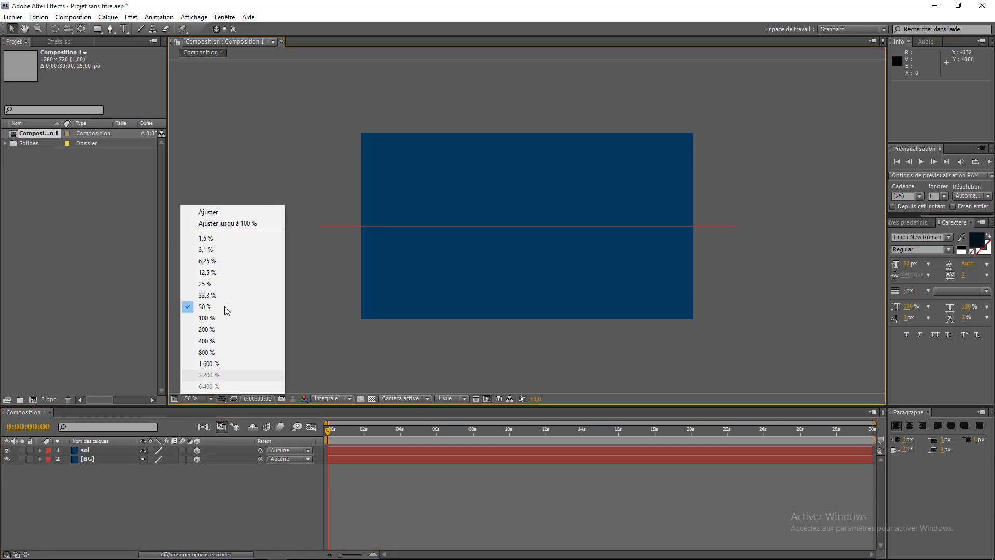
left_click(202, 213)
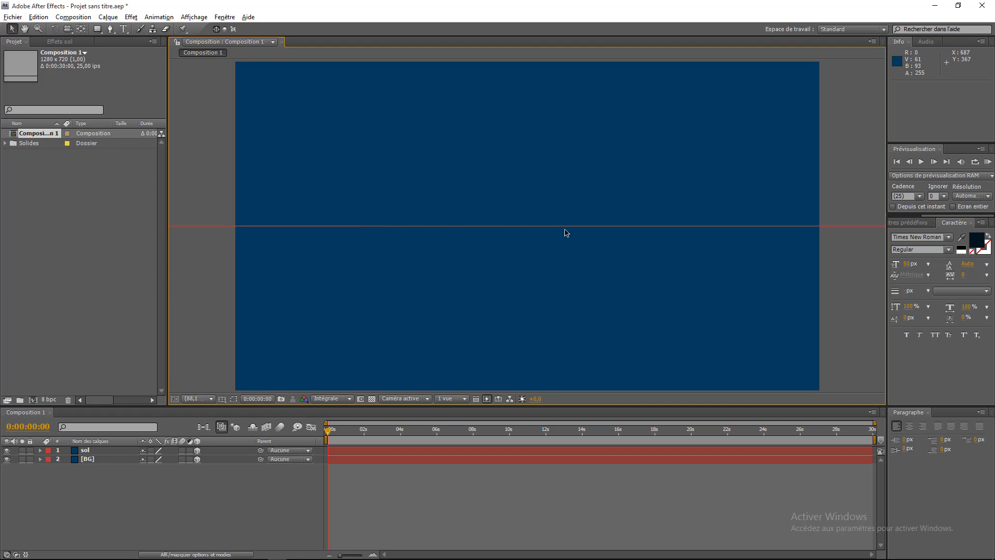
left_click(125, 29)
left_click(442, 210)
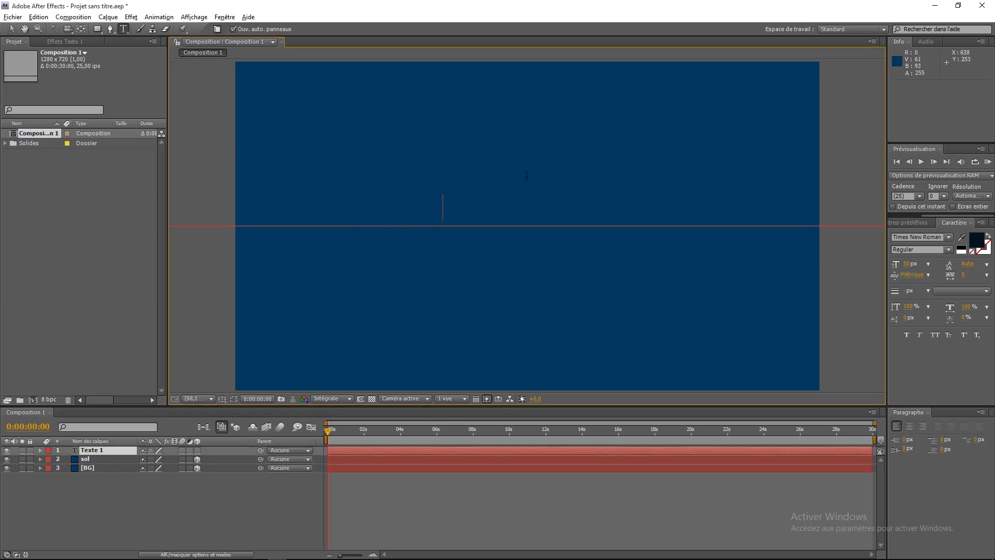
type("REFLE")
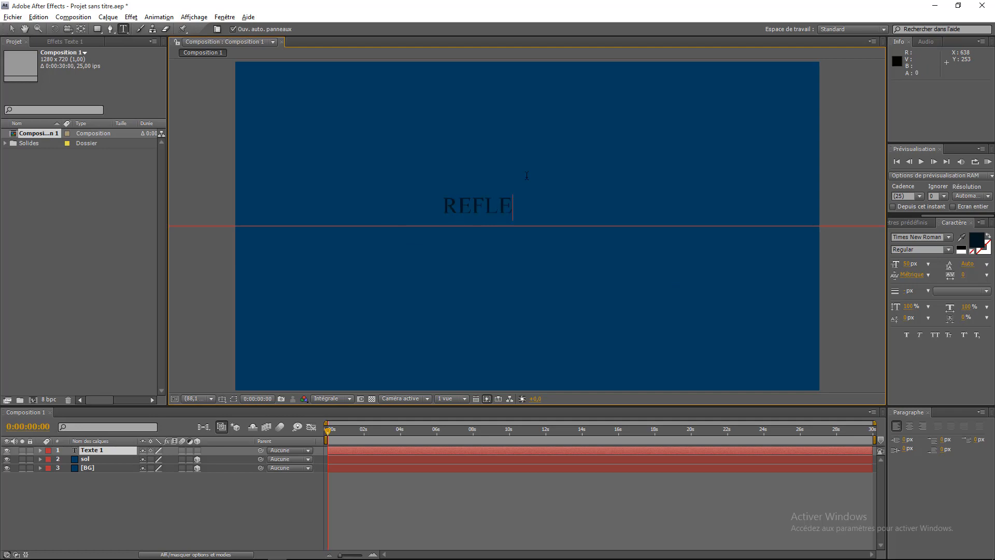
type("C ION 3D")
mouse_move(526, 152)
left_mouse_down()
mouse_move(518, 160)
mouse_move(528, 164)
left_mouse_up()
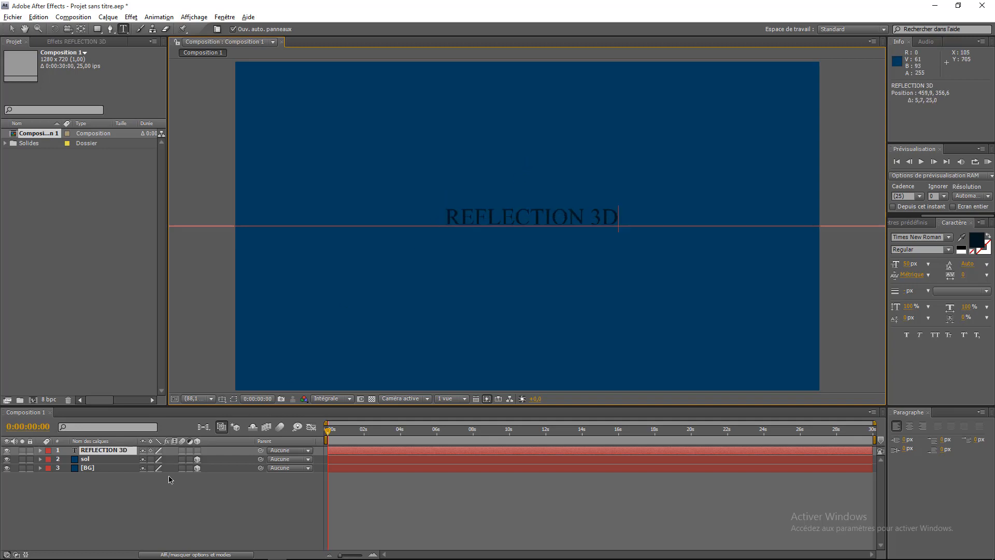
- Make the REFLECTION 3D text a 3D layer and lower it onto the floor line, to about Y position 359.1
left_click(197, 450)
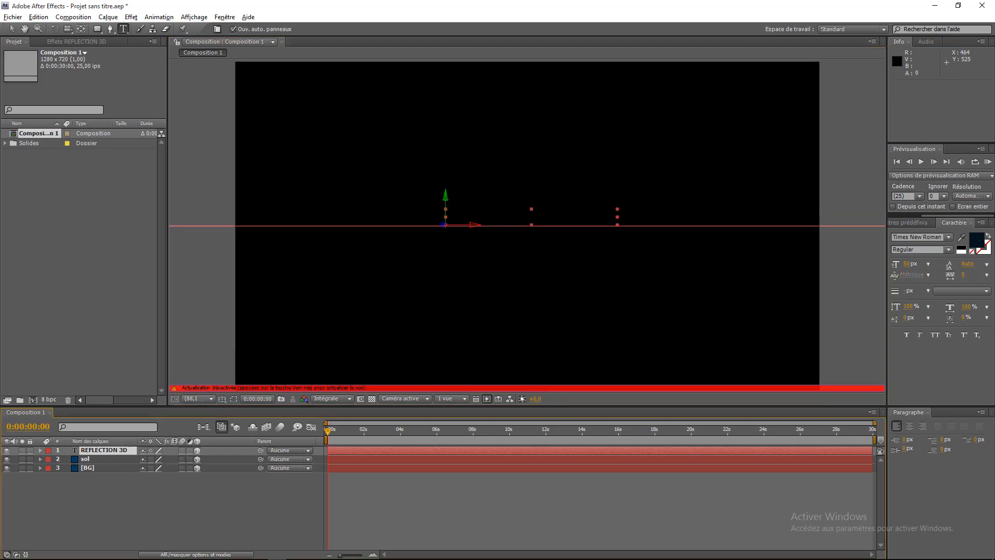
key("Caps_Lock")
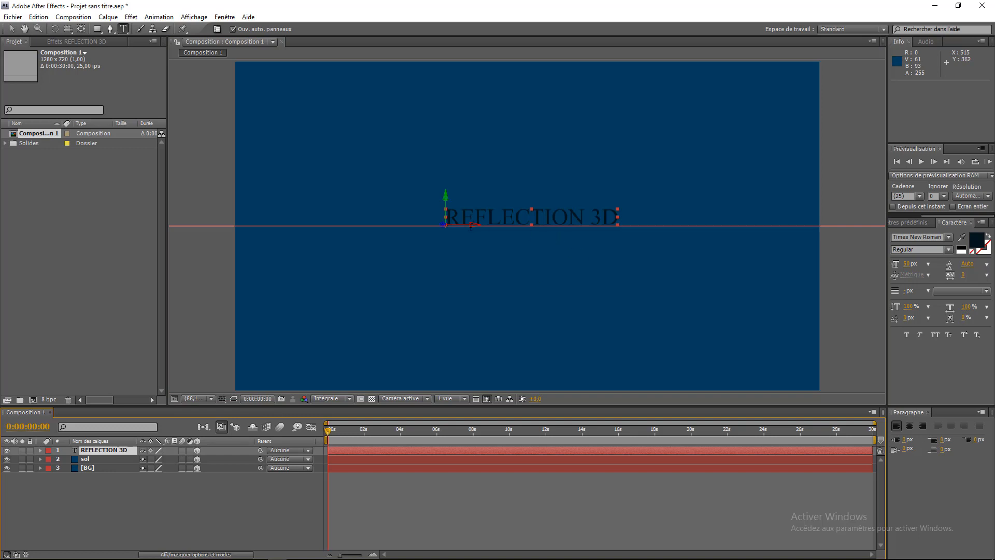
scroll(471, 227, "up", 5)
scroll(471, 227, "down", 2)
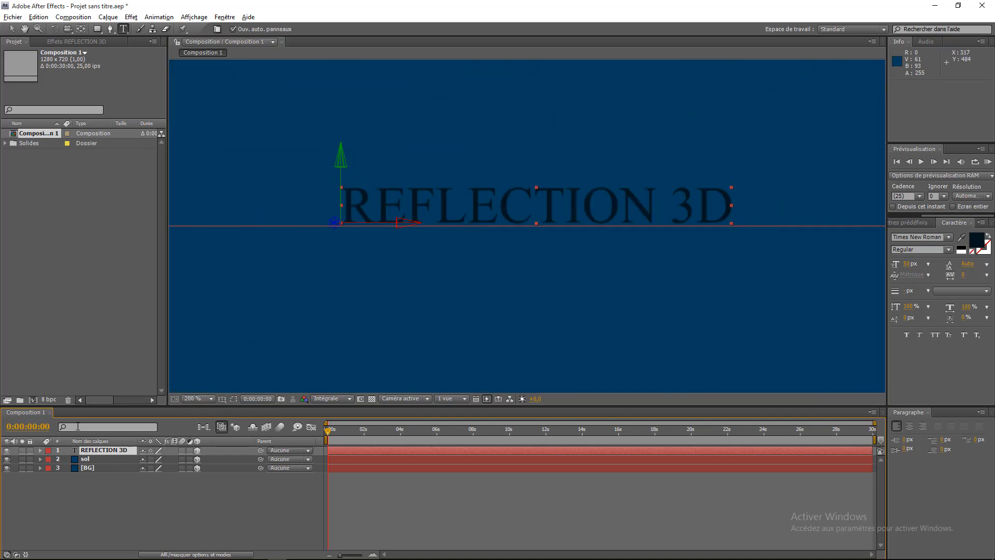
left_click(97, 450)
key("p")
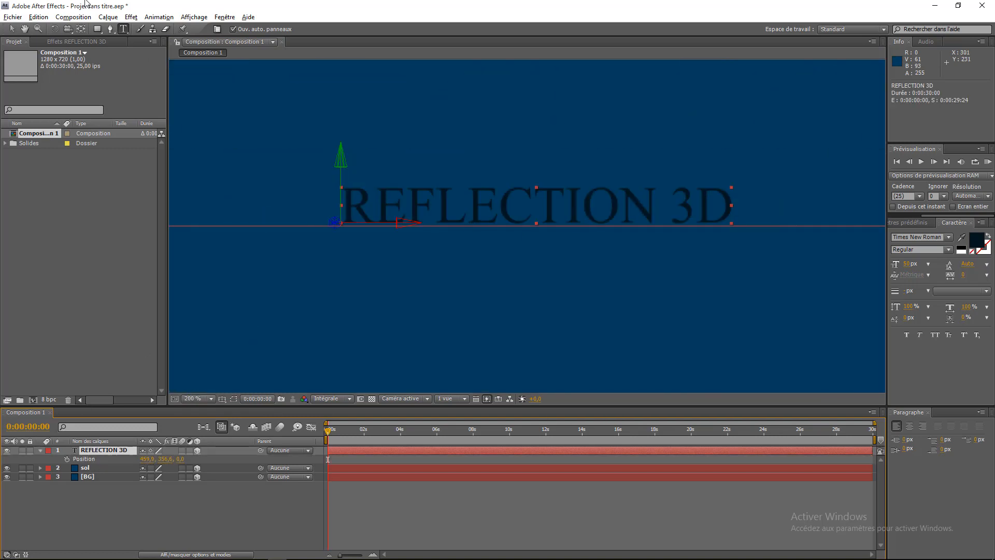
left_click(12, 29)
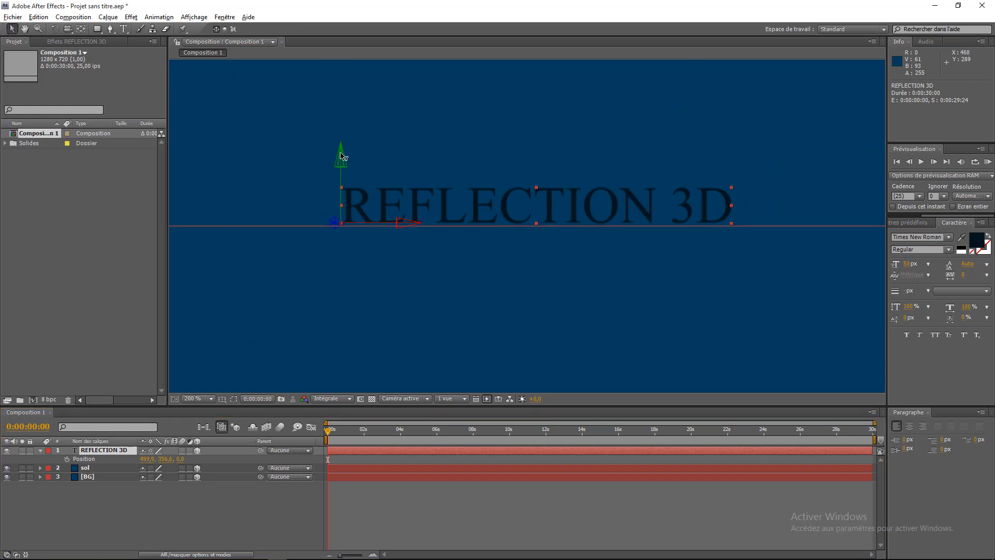
left_click_drag(341, 153, 343, 158)
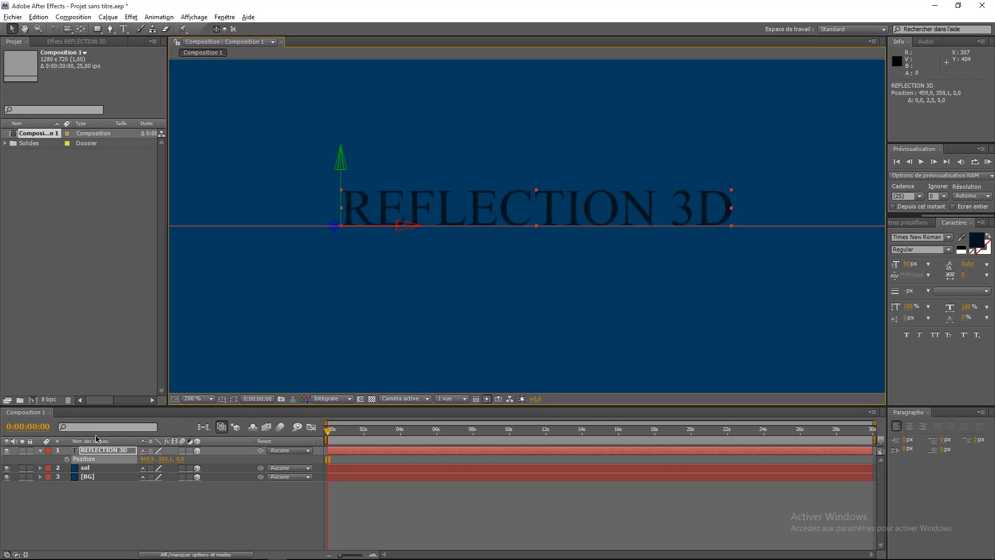
left_click(126, 493)
- Create a camera layer with the 50 mm preset
scroll(334, 292, "down", 1)
scroll(334, 292, "down", 1)
scroll(333, 290, "up", 1)
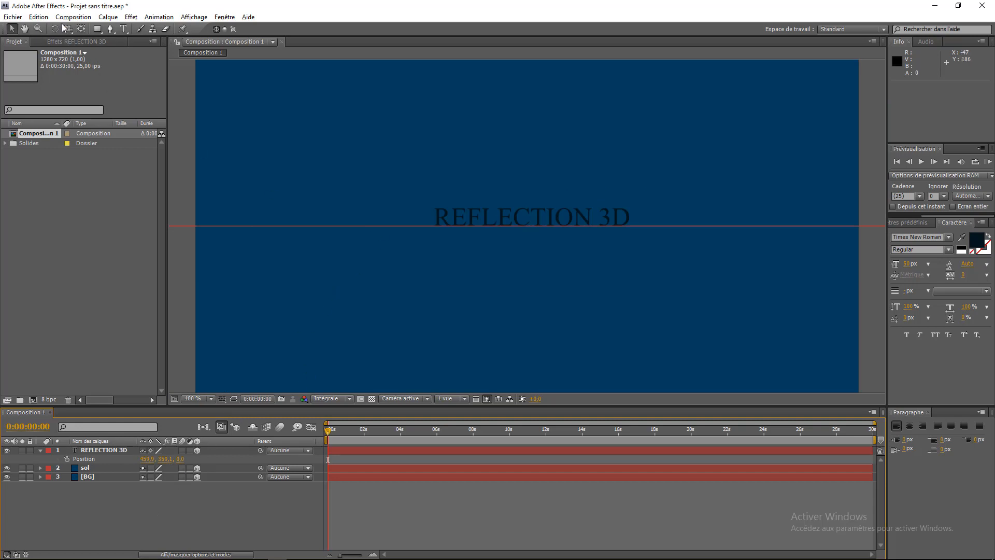
left_click_drag(67, 28, 104, 46)
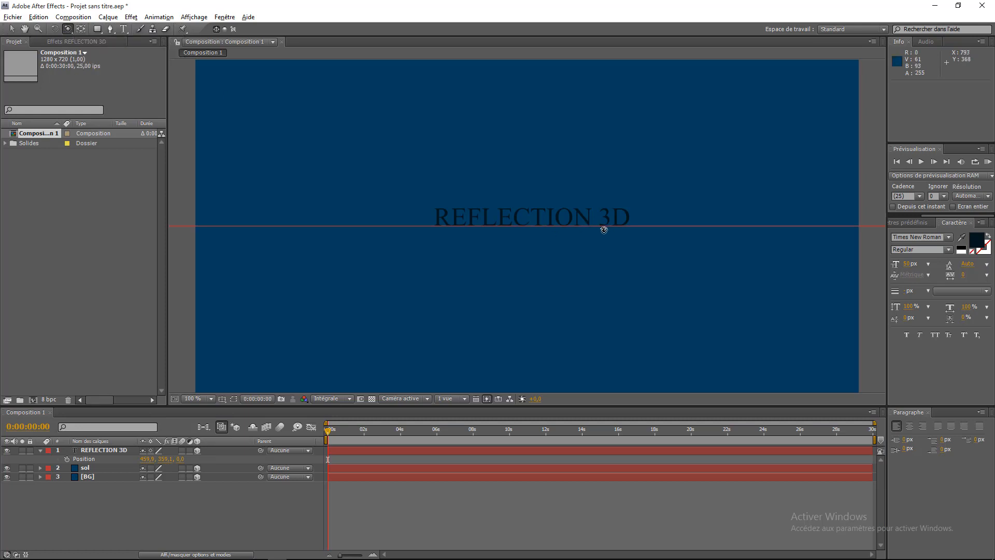
left_click(614, 205)
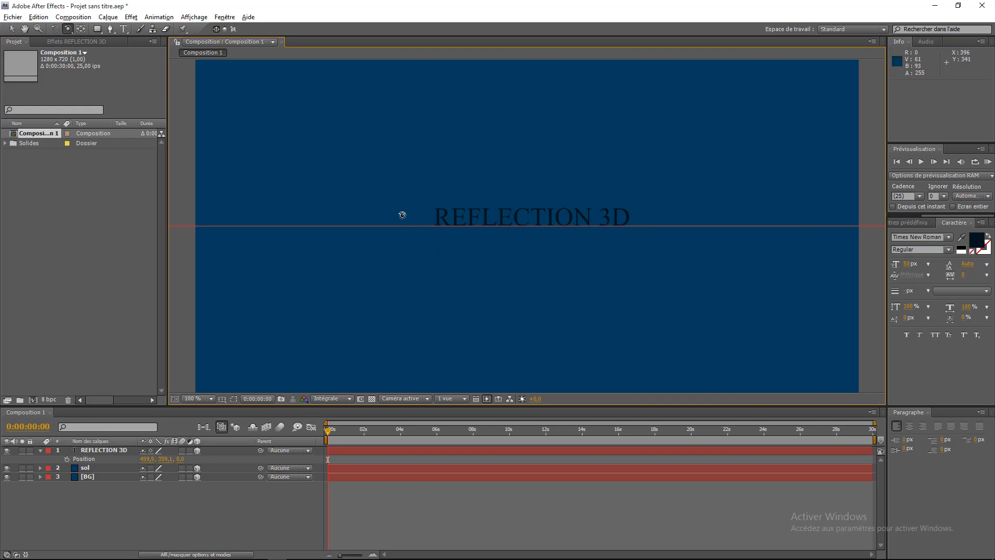
left_click(108, 17)
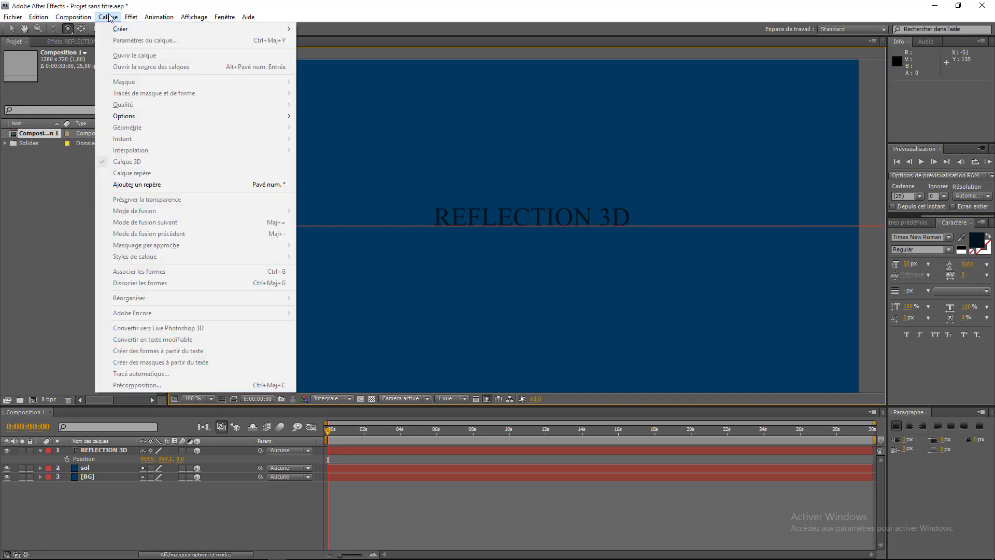
mouse_move(127, 32)
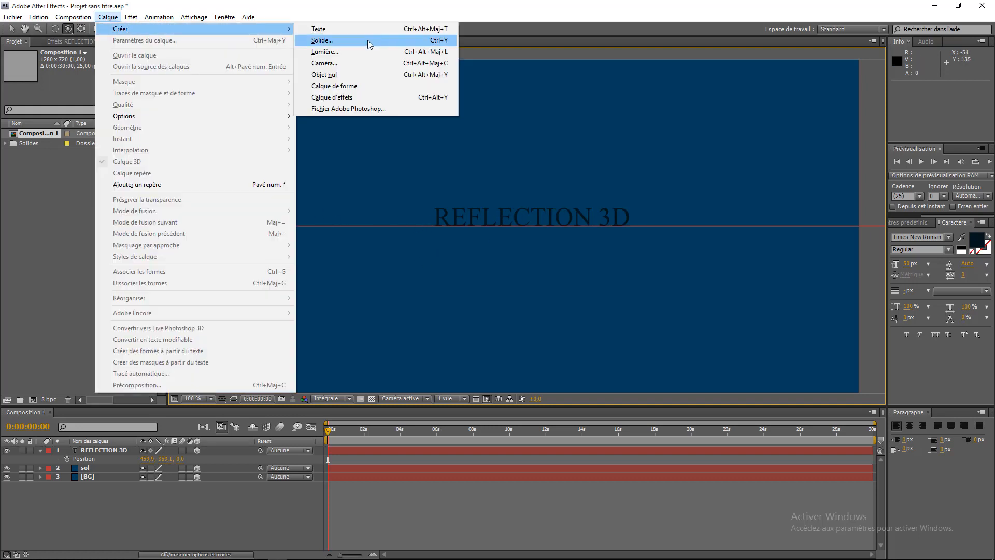
left_click(335, 65)
left_click(589, 385)
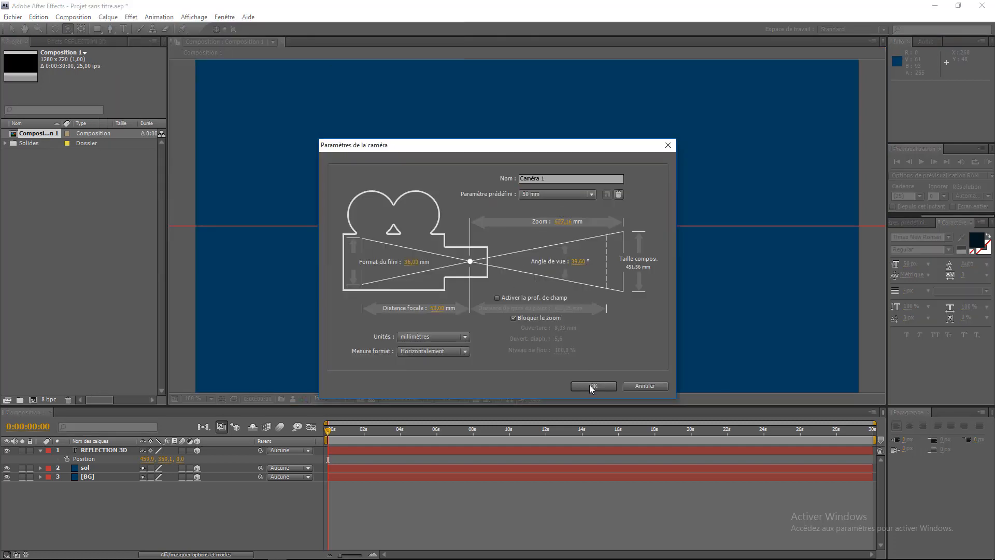
- Turn off 3D for the BG layer and orbit the camera to a raised, slightly angled view at about 957, -2, -1711
left_click_drag(544, 182, 483, 202)
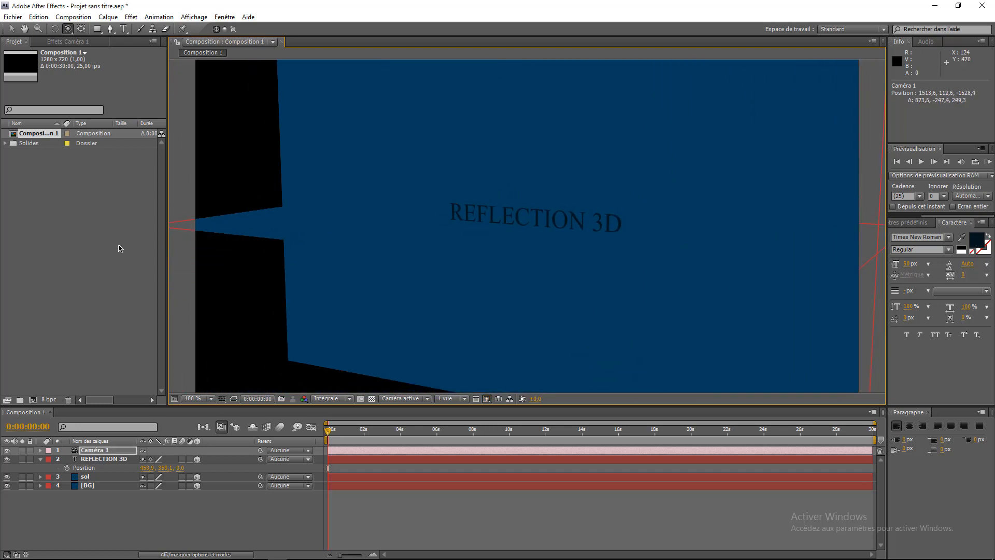
left_click(197, 485)
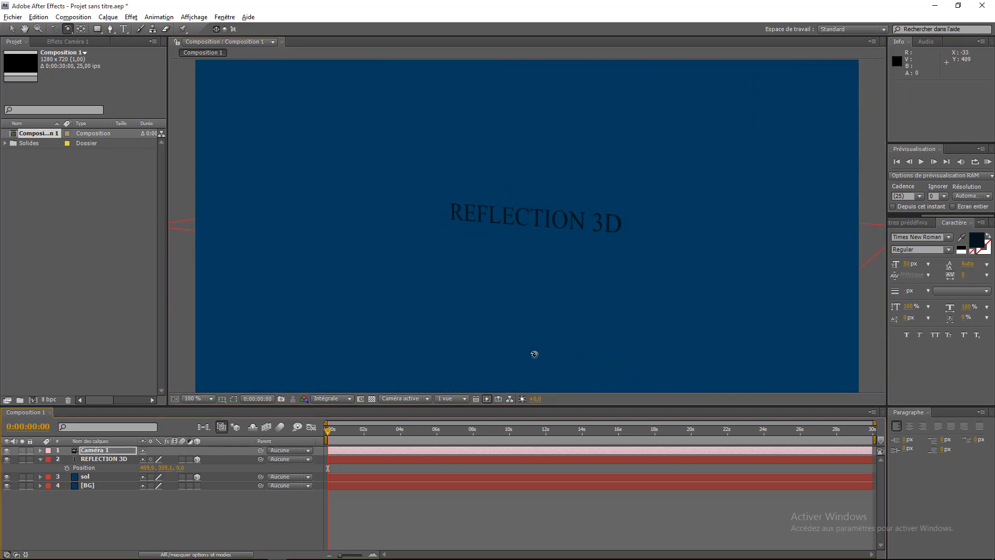
left_click_drag(629, 205, 504, 327)
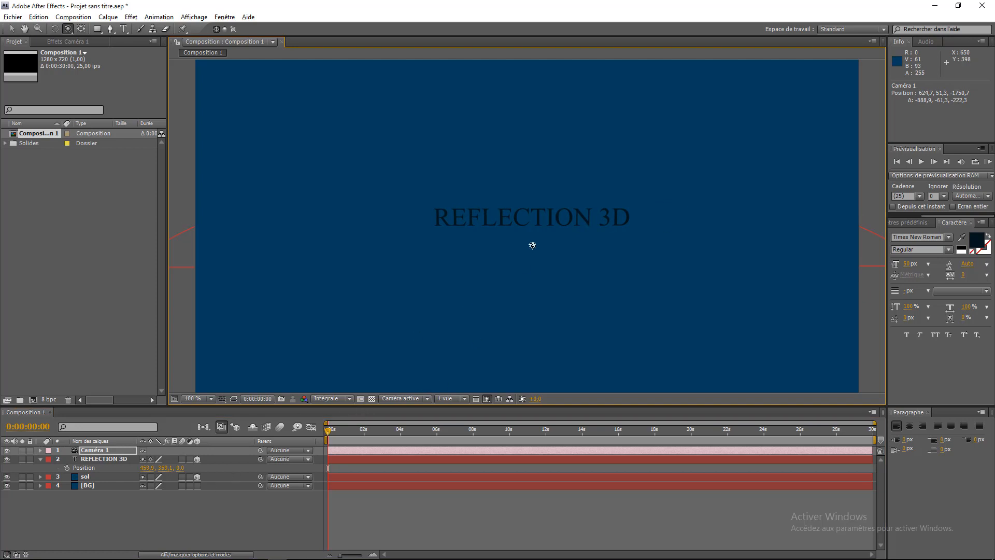
left_click_drag(539, 226, 645, 222)
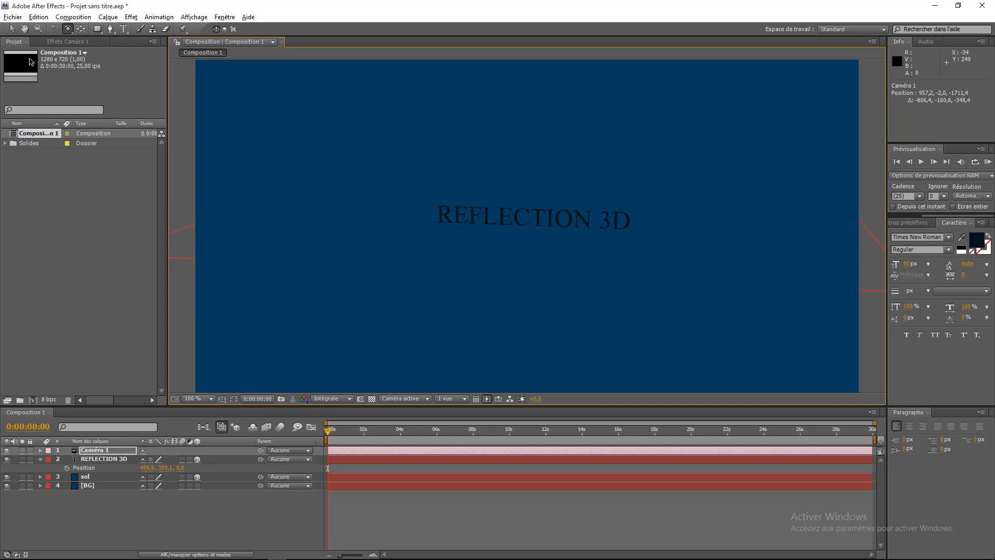
left_click(11, 28)
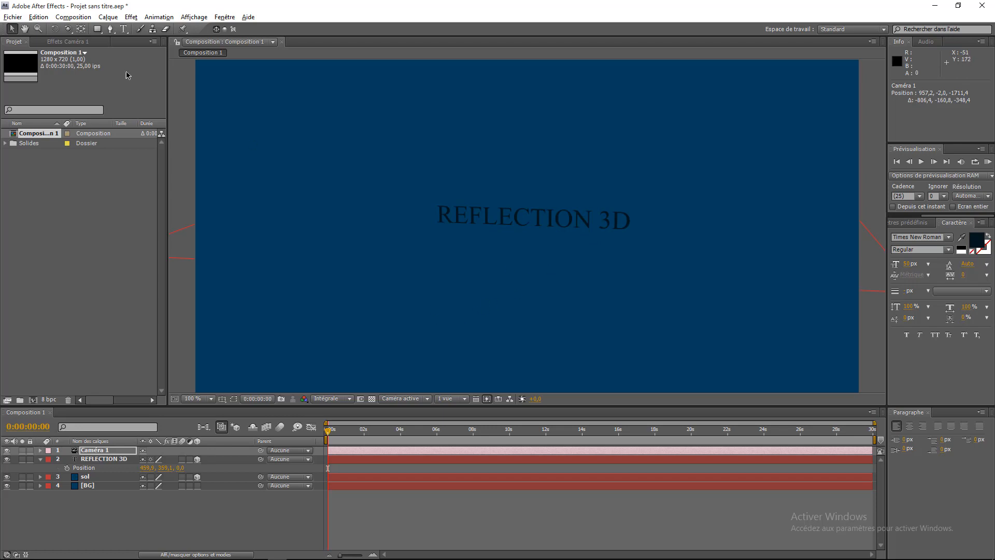
- Create a shadow-casting Point light with 200% intensity and raise it above the text
left_click(108, 17)
mouse_move(138, 30)
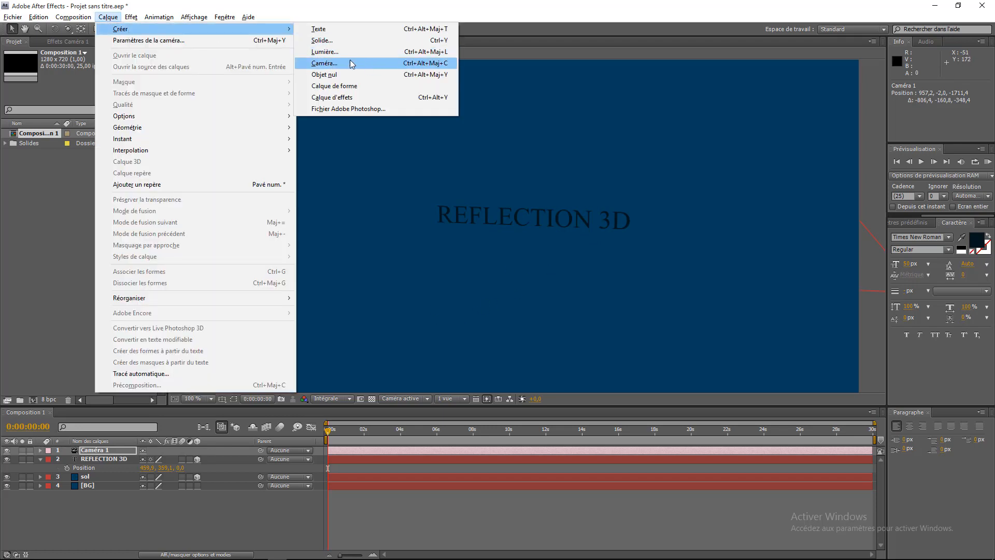
left_click(336, 52)
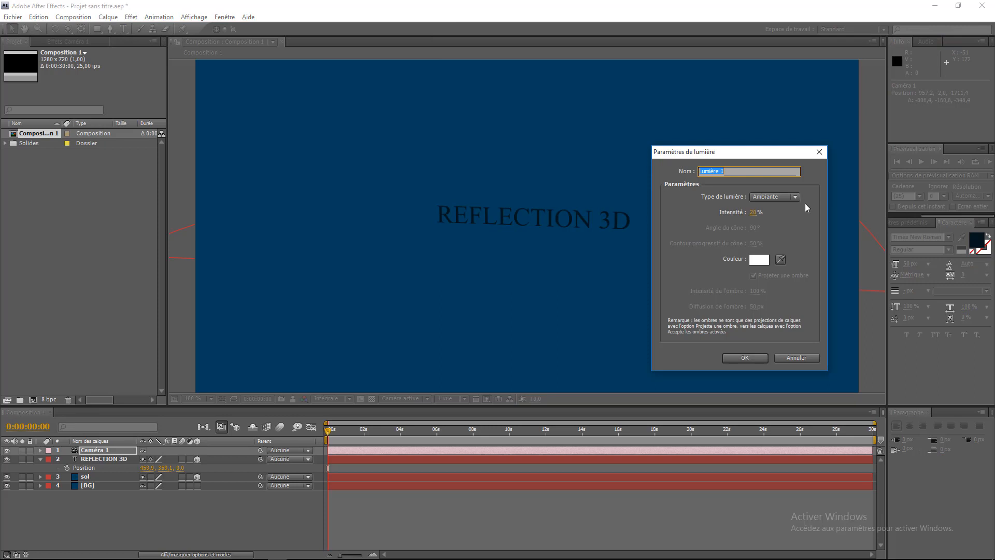
left_click(759, 196)
left_click(778, 233)
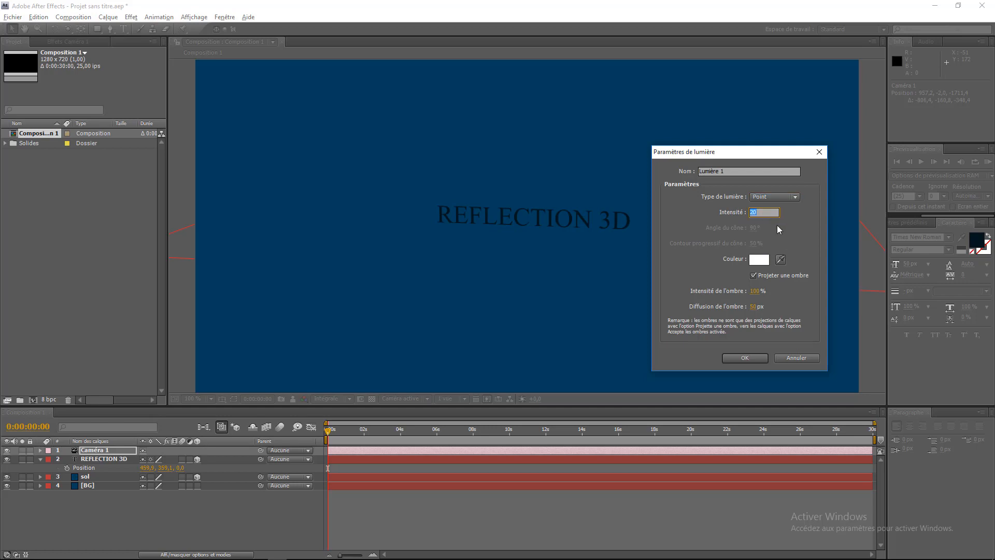
type("200")
key("Return")
left_click(755, 214)
left_click(745, 358)
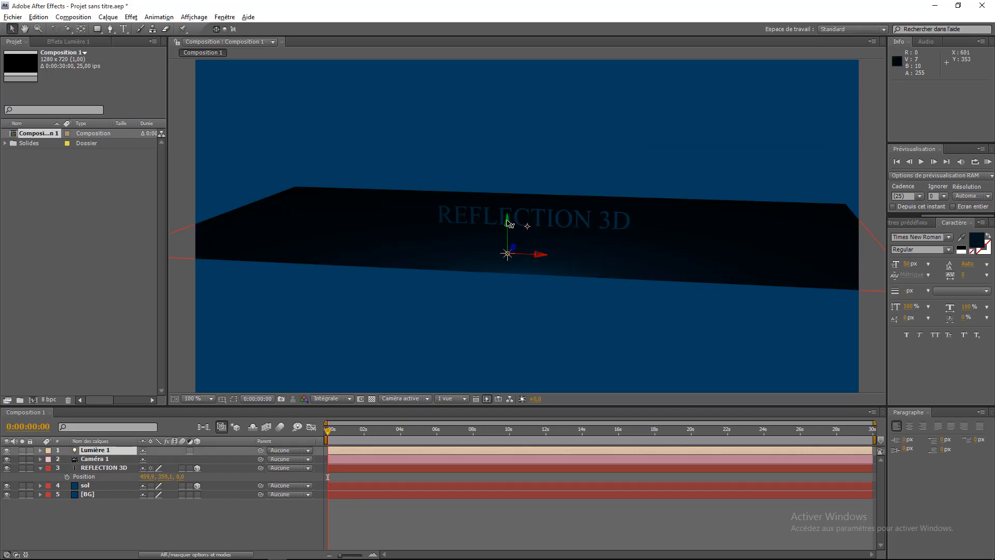
left_click_drag(509, 221, 768, 155)
- Scale the sol layer up to about 346% so the floor extends past the frame
left_click(84, 485)
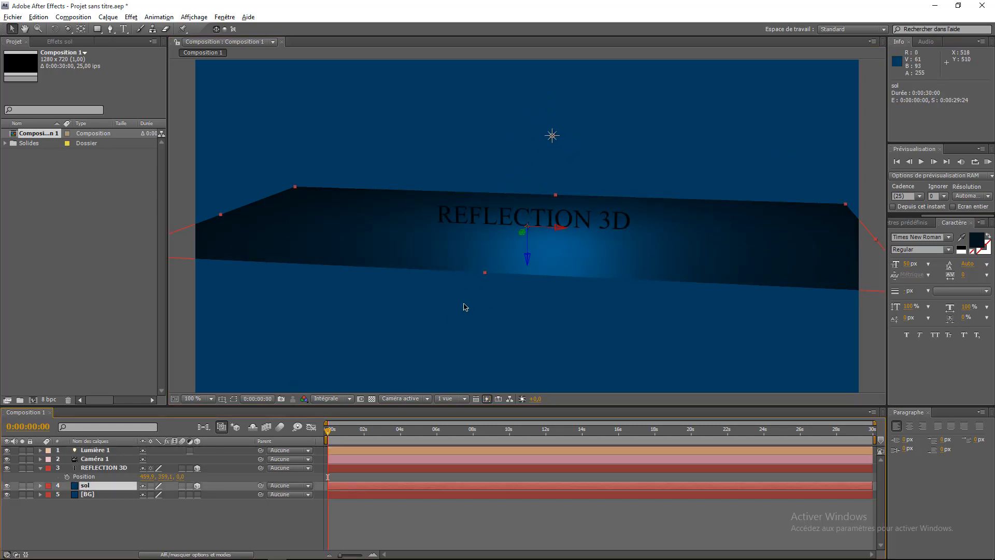
key("s")
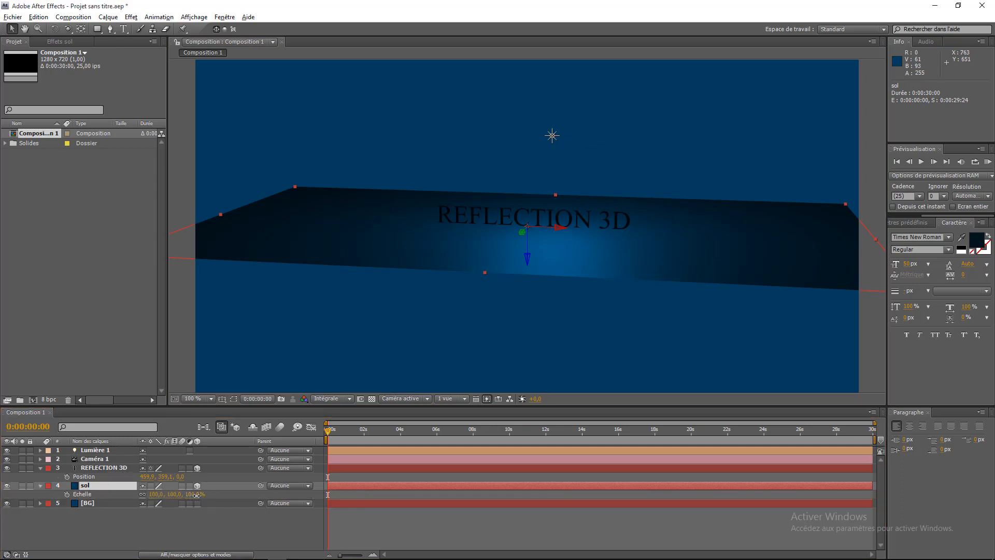
left_click_drag(196, 495, 328, 498)
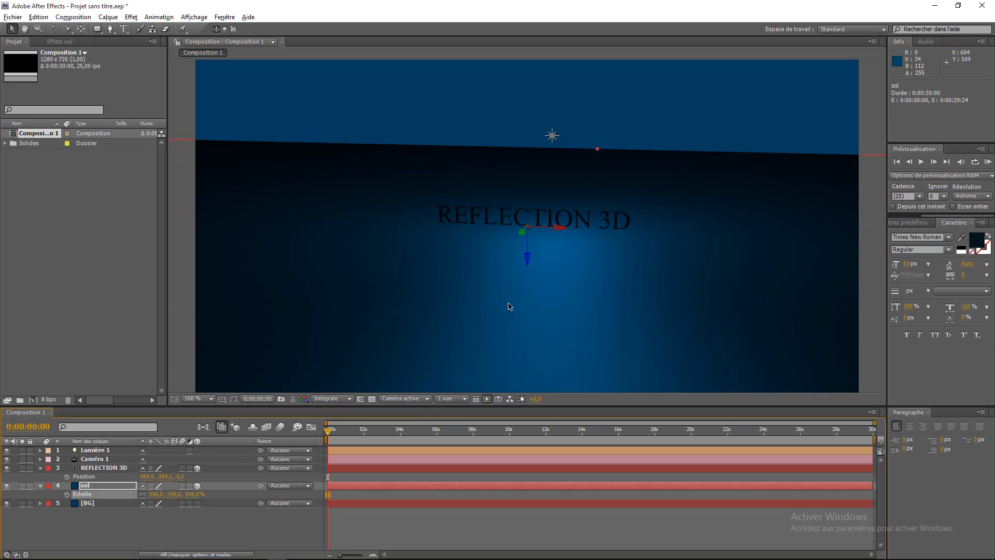
- Centre the light over the text at about X position 649.4 and raise it slightly
left_click(96, 450)
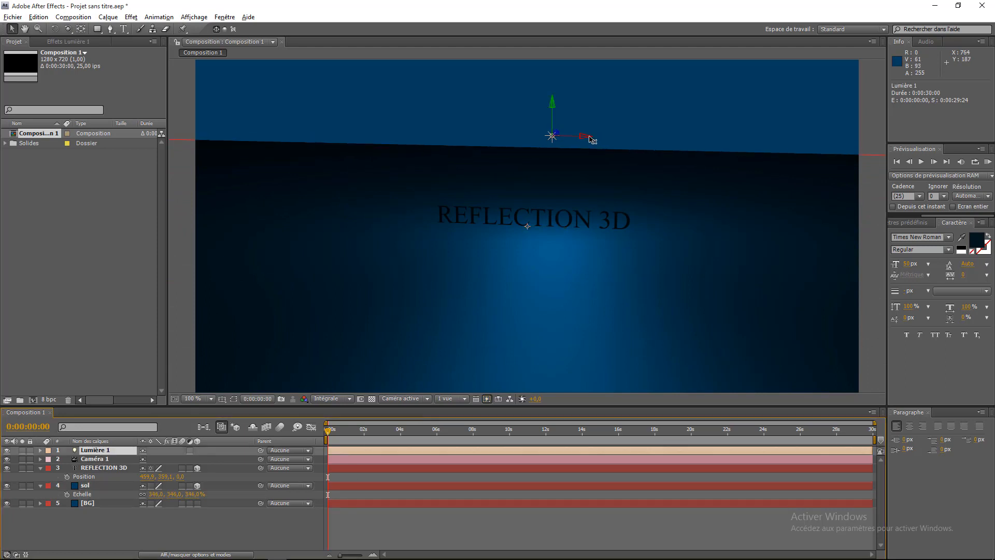
left_click_drag(588, 138, 564, 141)
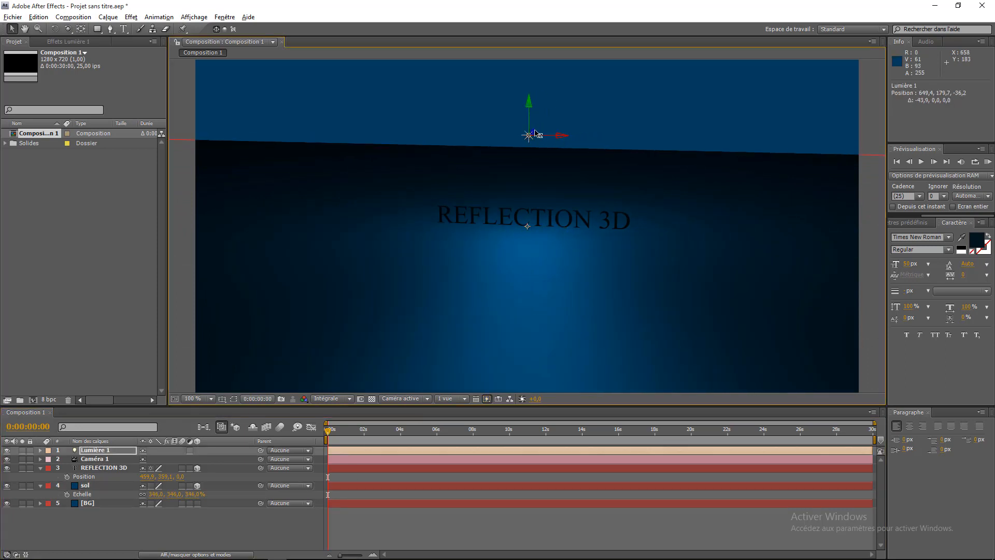
left_click(530, 100)
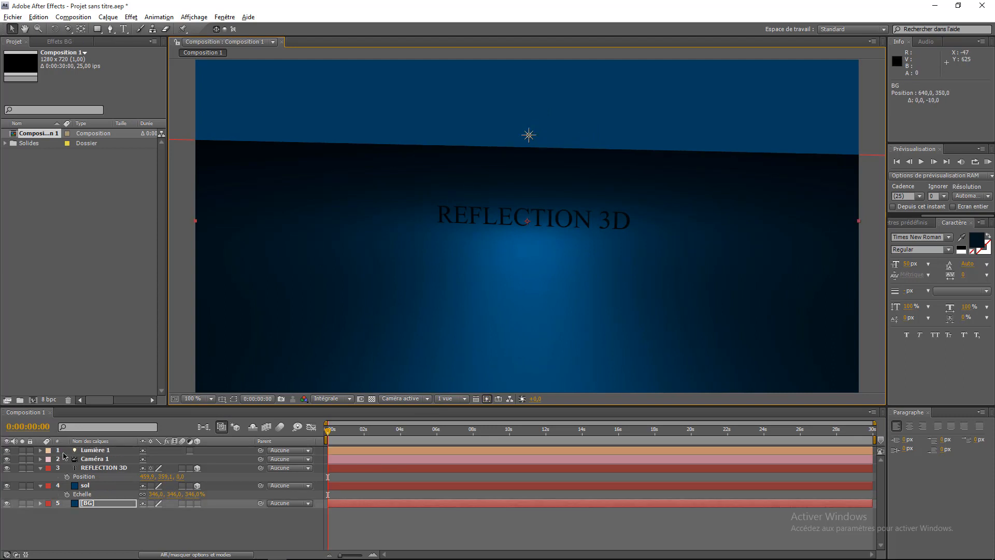
left_click(98, 459)
left_click(96, 450)
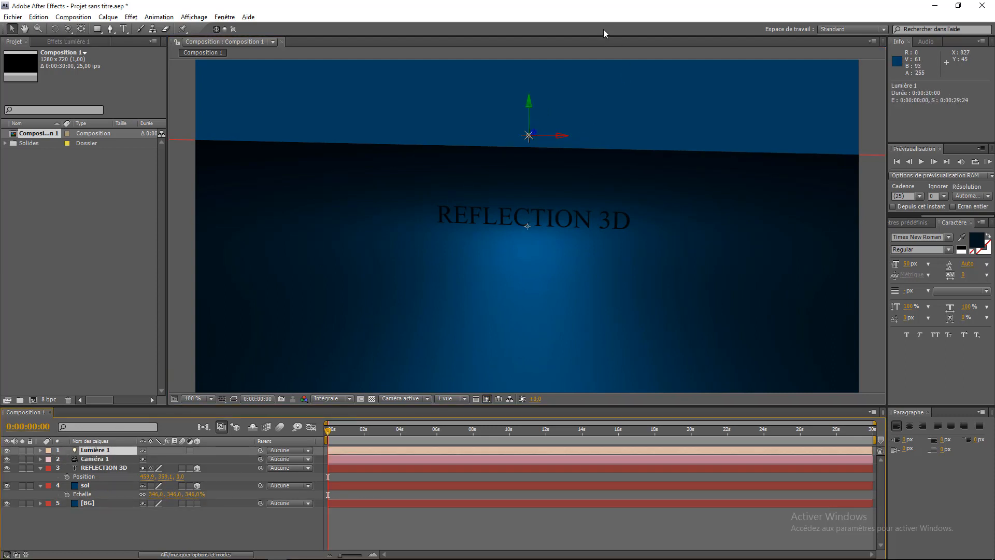
left_click_drag(530, 104, 530, 93)
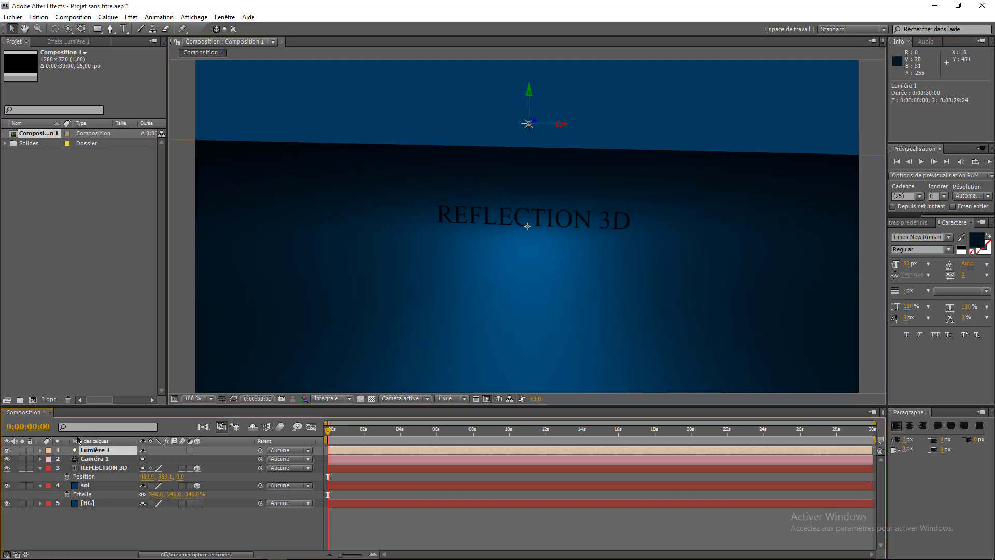
- Set the Lumière 1 light's intensity to 250% and close the Paragraph panel
left_click(96, 459)
left_click(96, 450)
left_click(108, 16)
left_click(143, 42)
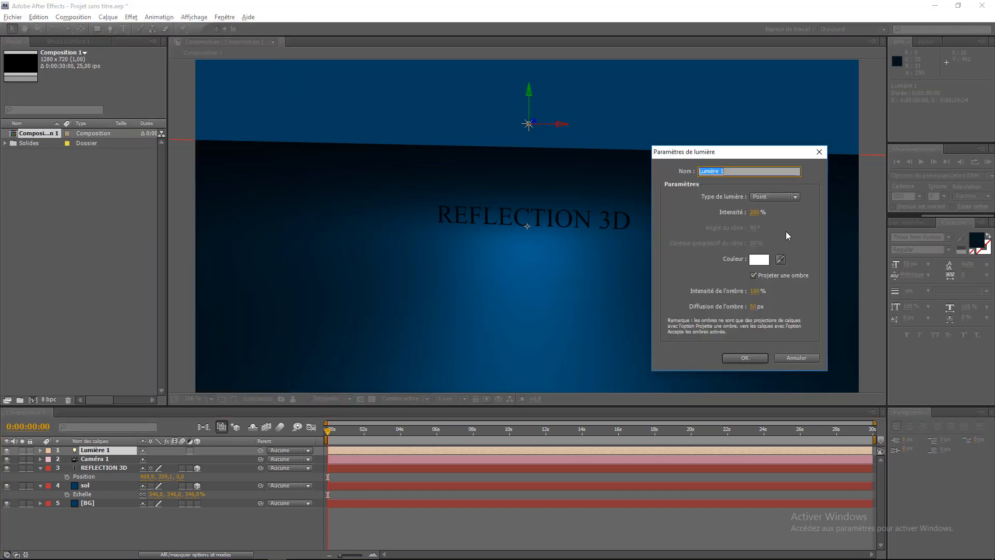
left_click(755, 213)
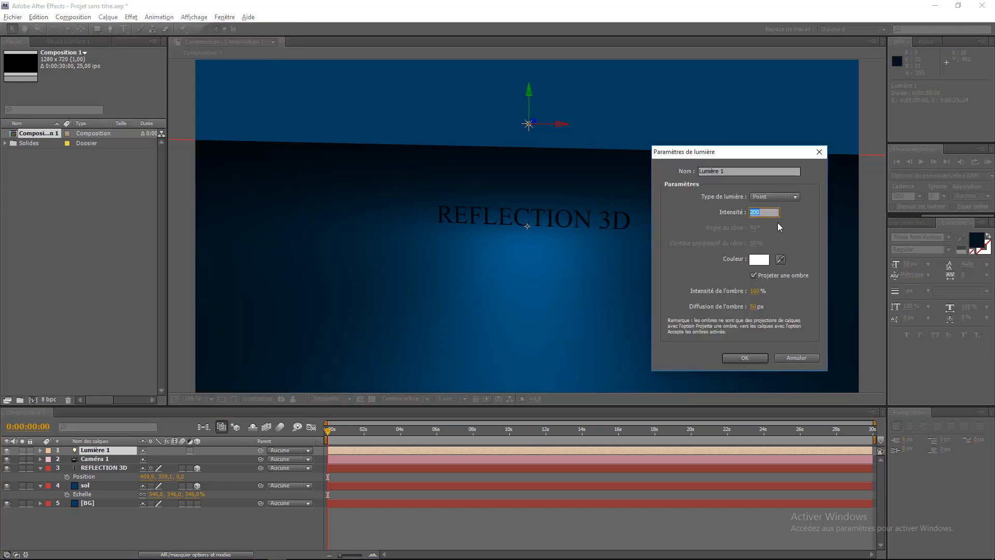
left_click(745, 358)
key("F2")
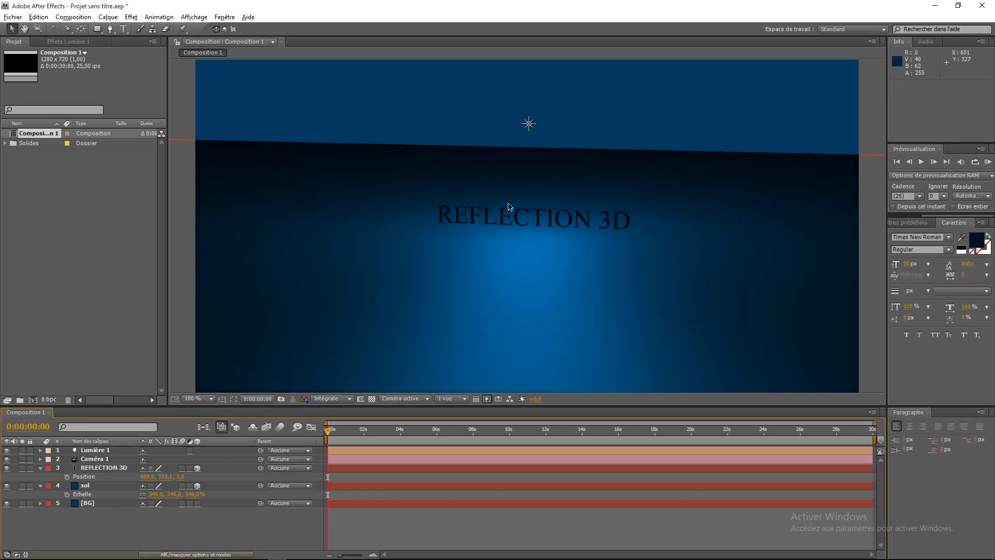
left_click(927, 412)
- Set the sol layer's surface options to about 92% diffuse, 87% specular and 85% metal
left_click(83, 485)
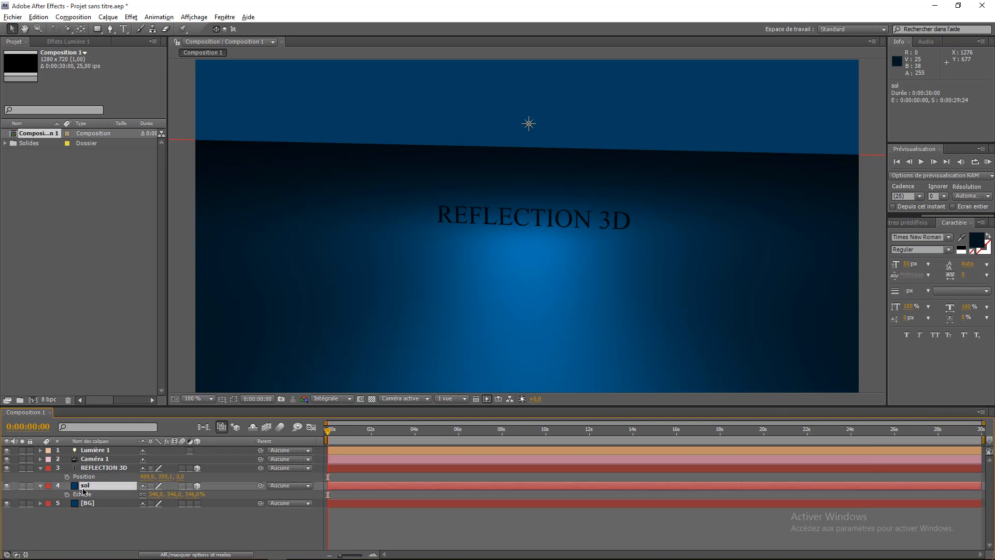
left_click(40, 485)
left_click(40, 486)
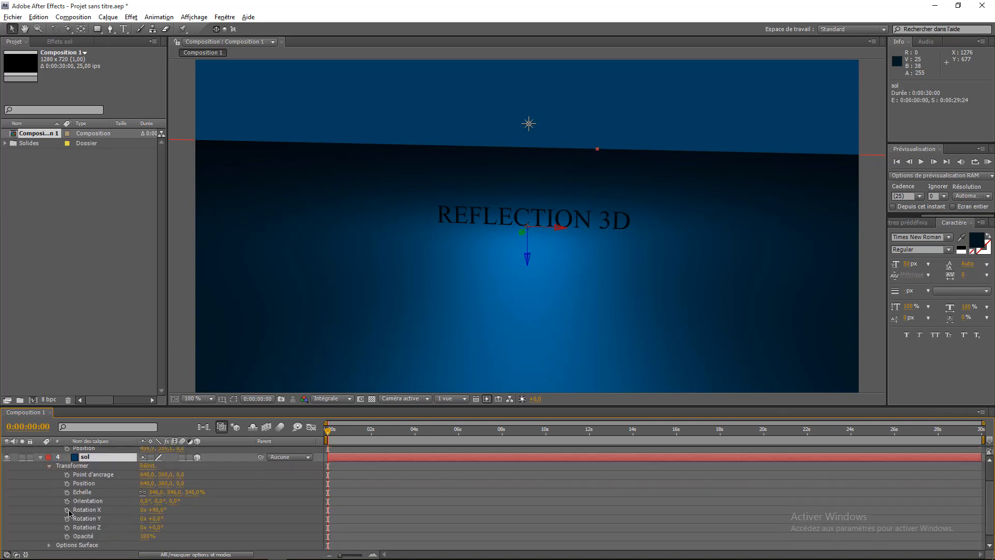
scroll(65, 521, "down", 1)
left_click(50, 536)
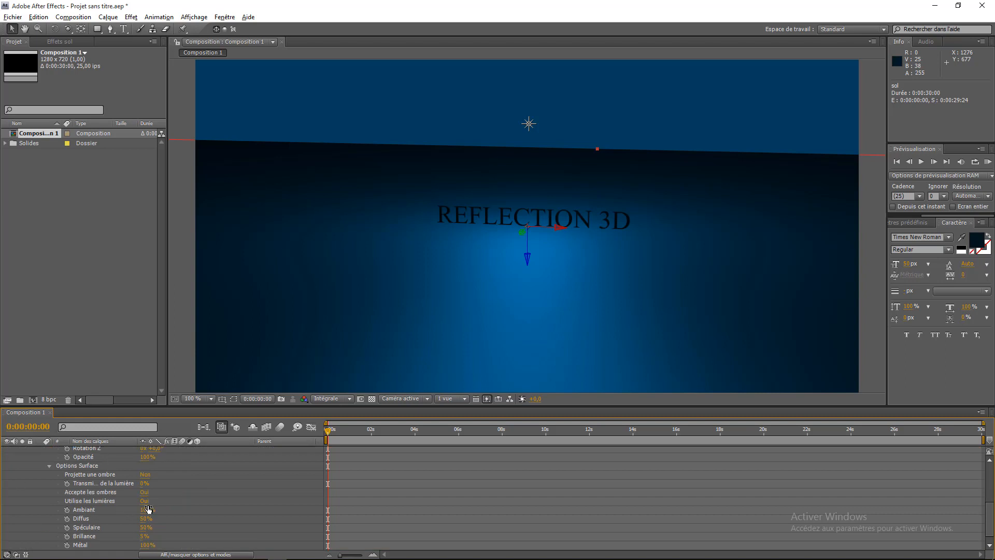
scroll(147, 510, "down", 1)
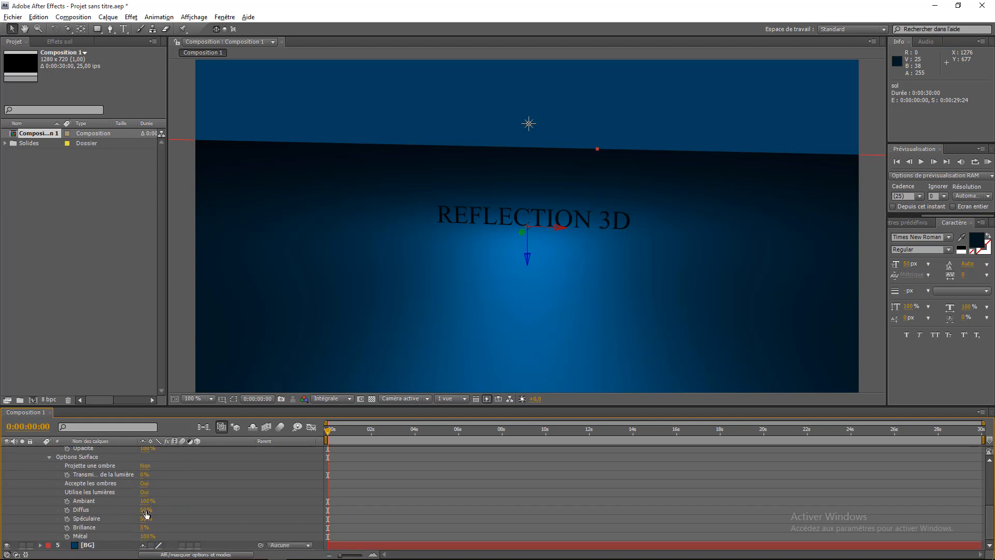
left_click_drag(146, 510, 171, 510)
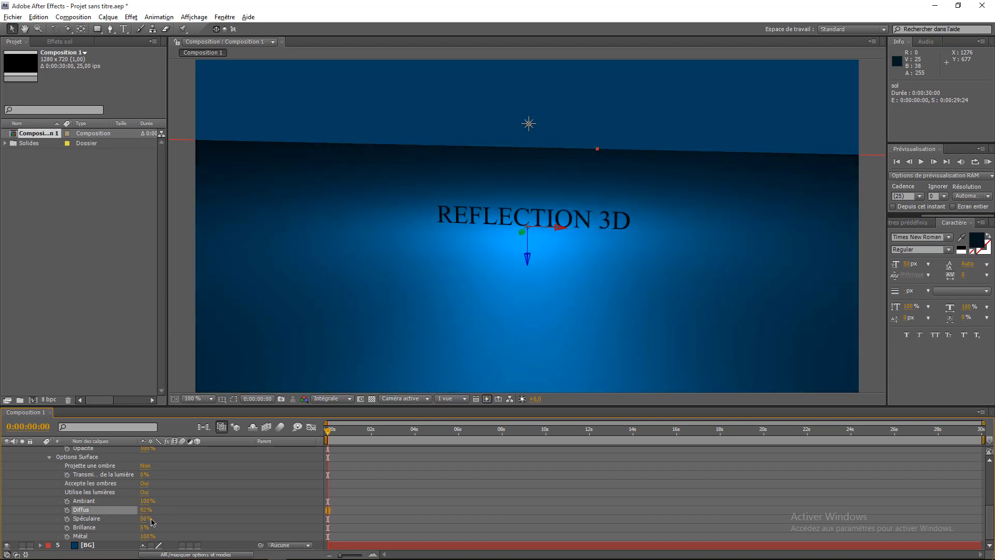
left_click_drag(146, 519, 162, 520)
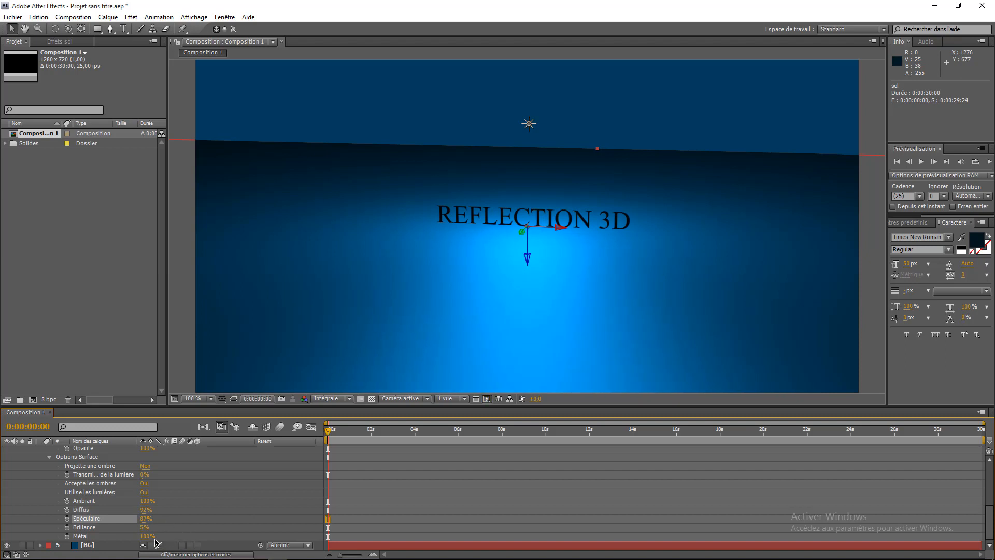
left_click_drag(148, 536, 139, 536)
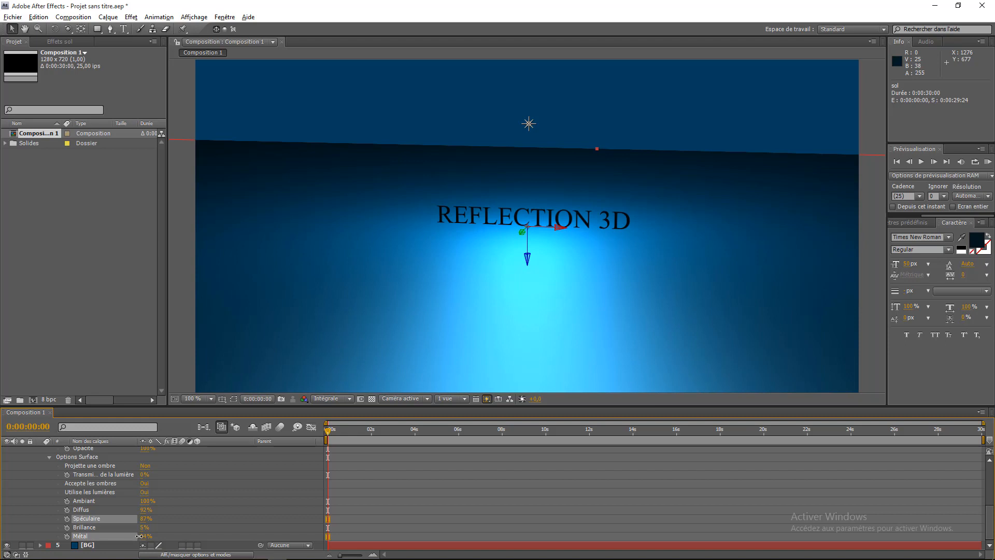
left_click(215, 524)
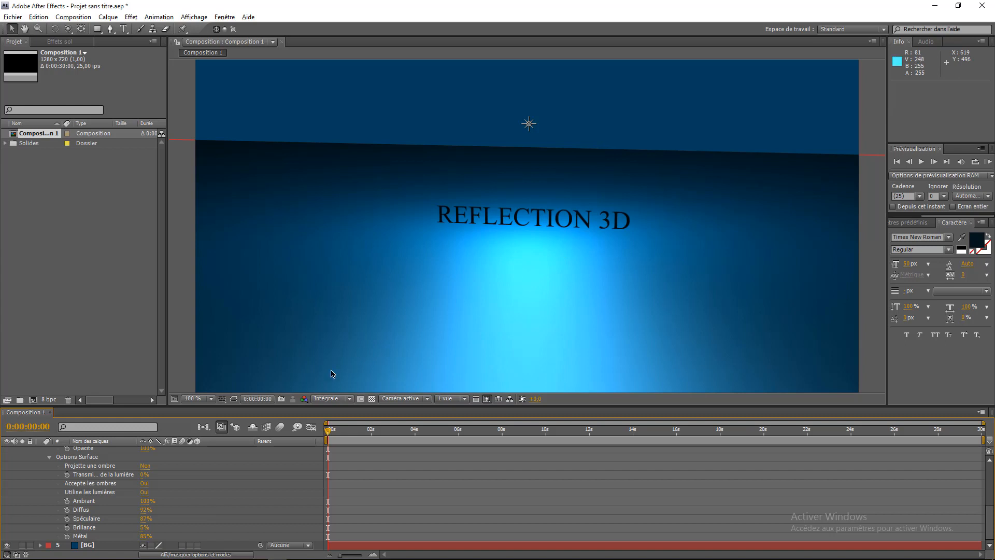
- Move Lumière 1 to just above the text, at about 649.4, 265.7, 46.7
scroll(96, 477, "up", 3)
scroll(82, 519, "up", 3)
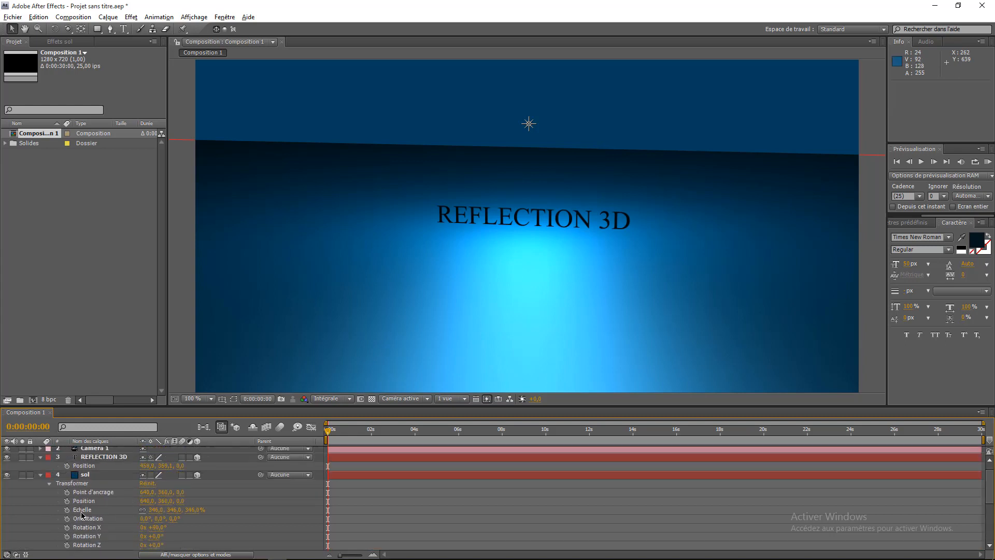
left_click(528, 121)
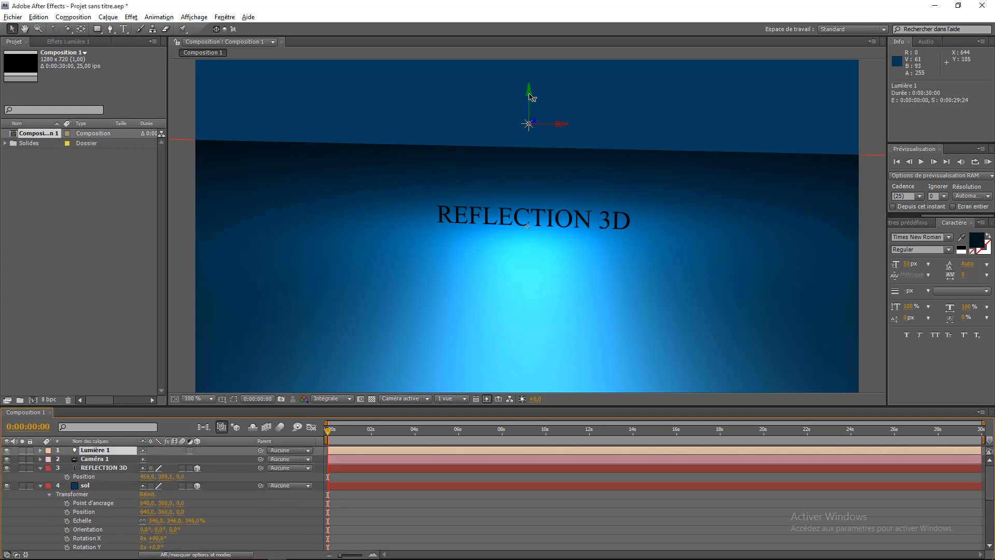
left_click_drag(529, 93, 591, 166)
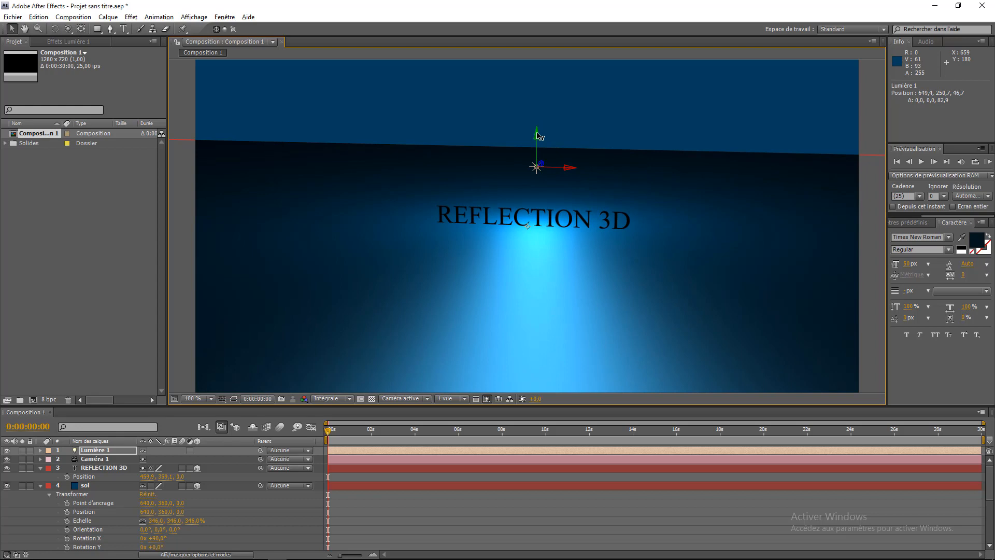
mouse_move(539, 135)
left_mouse_down()
mouse_move(540, 153)
mouse_move(538, 144)
left_mouse_up()
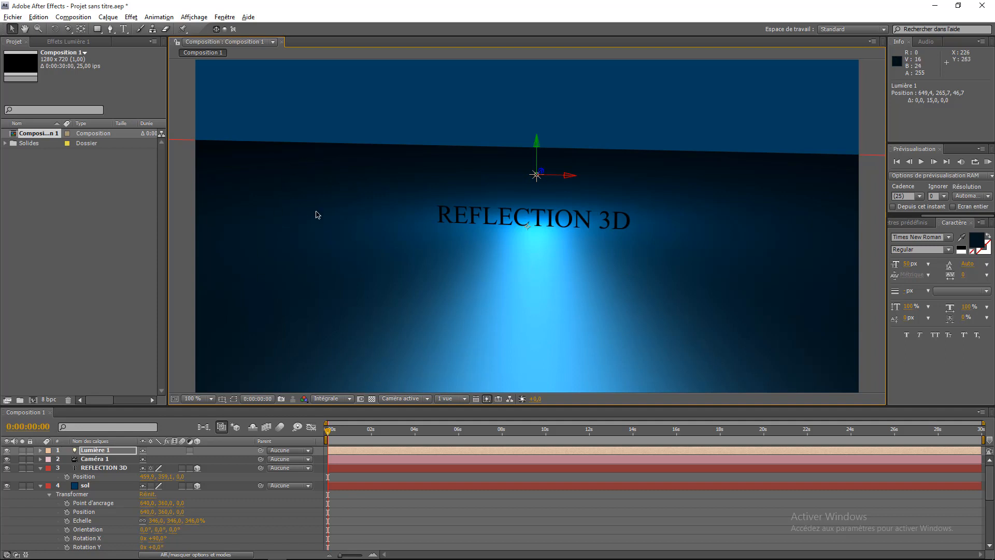
key("Return")
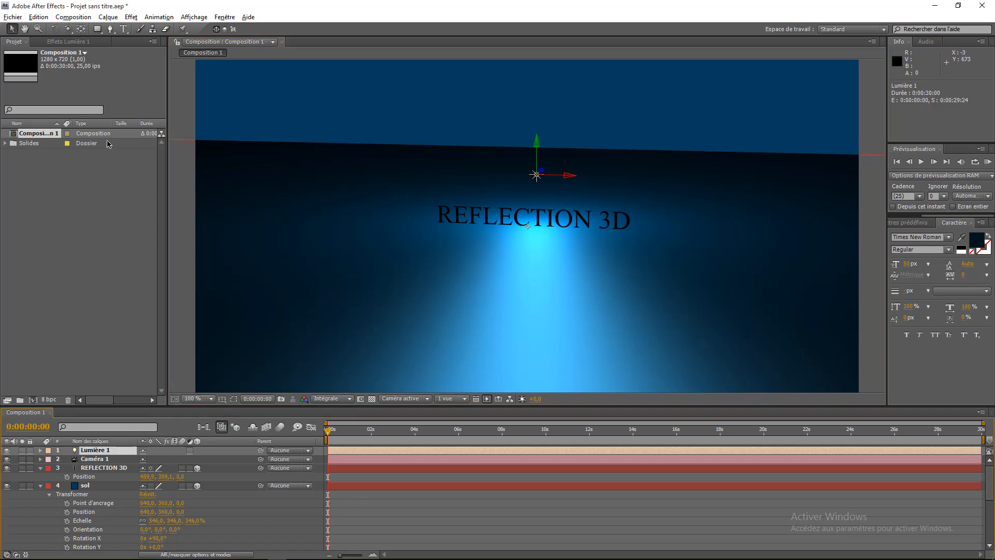
- Try a 344% intensity on Lumière 1 and undo the change
left_click(108, 17)
left_click(125, 41)
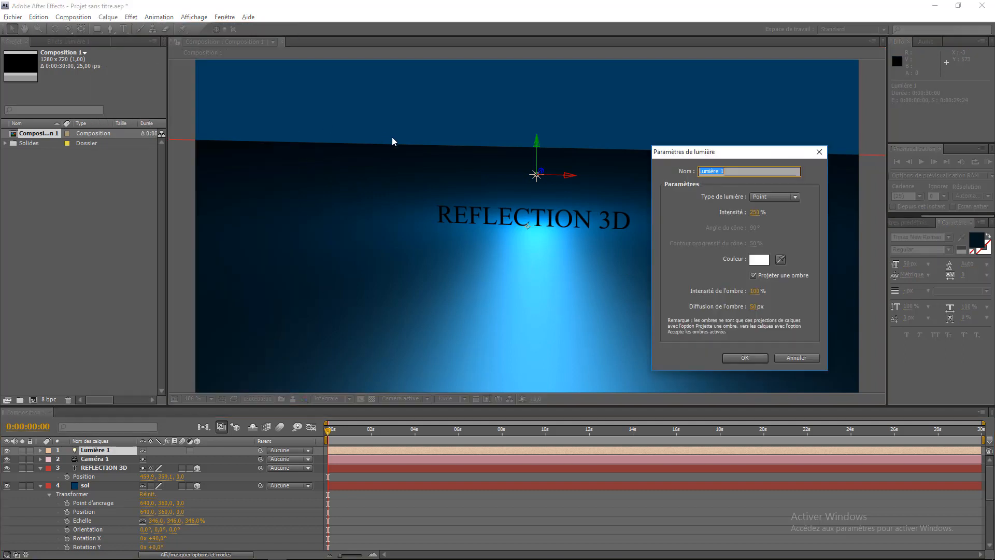
left_click(757, 213)
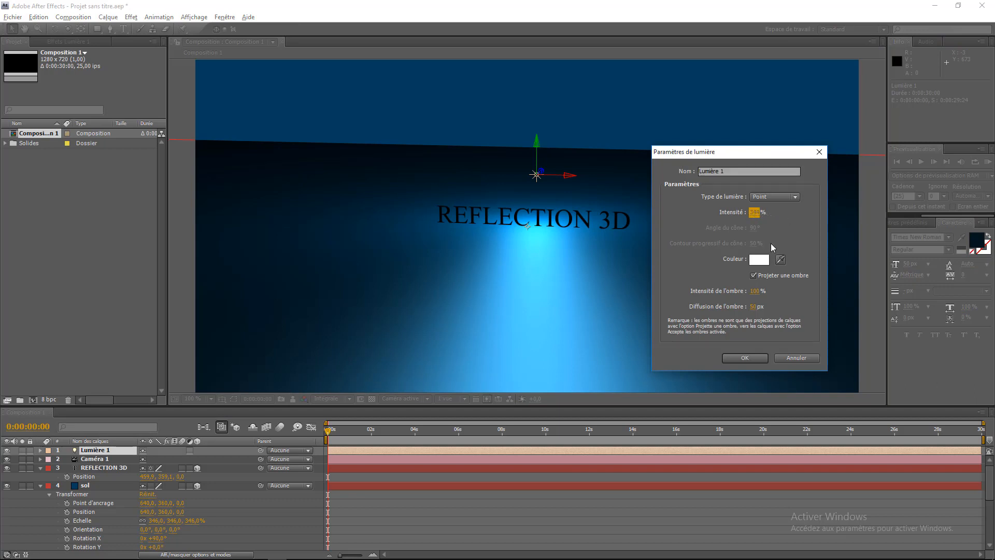
left_click(766, 357)
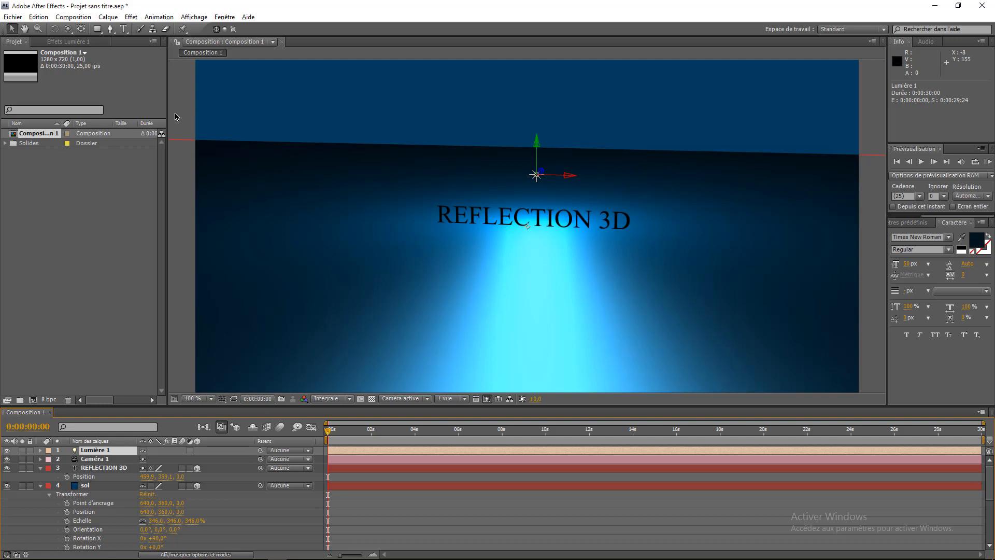
left_click(37, 17)
left_click(55, 27)
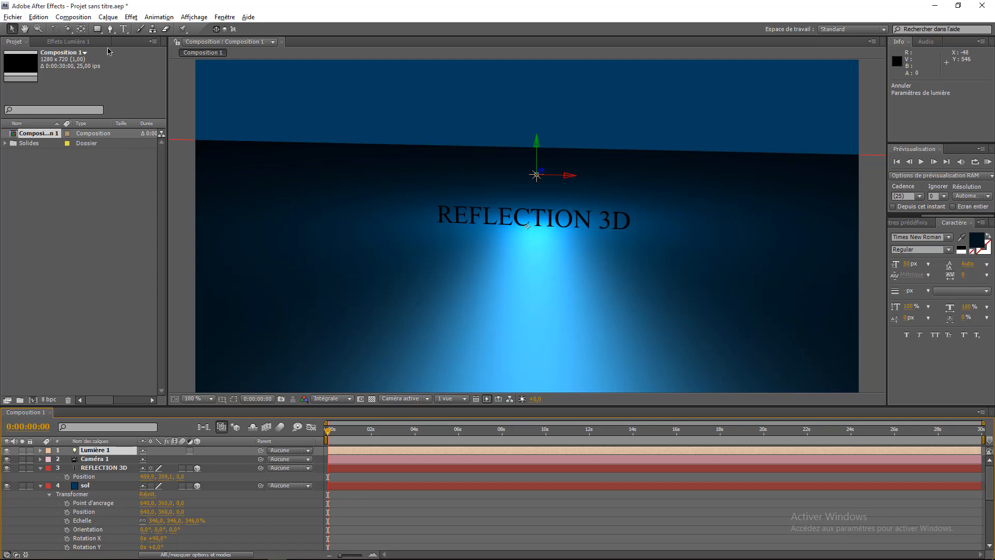
- Create a second light of type Ambient with 20% intensity
left_click(108, 17)
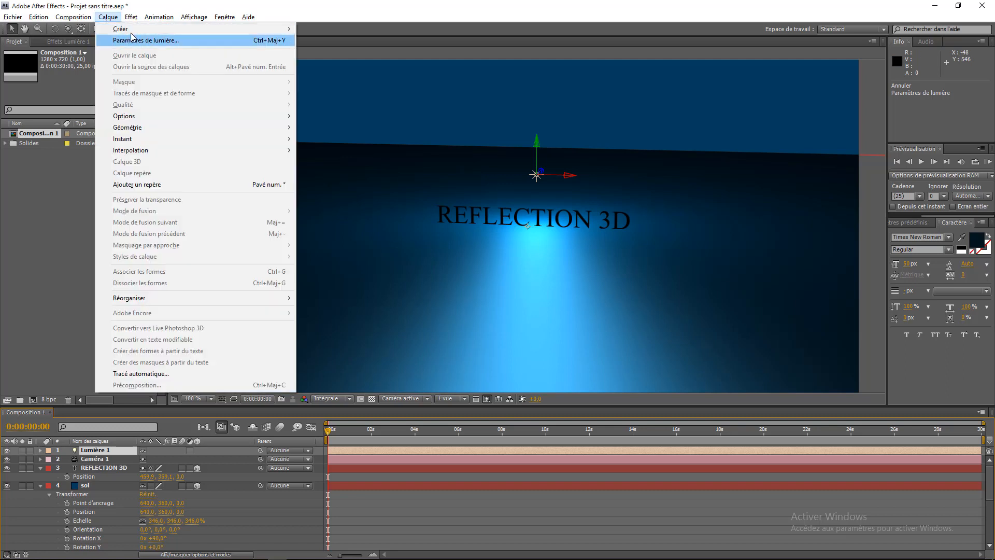
mouse_move(127, 30)
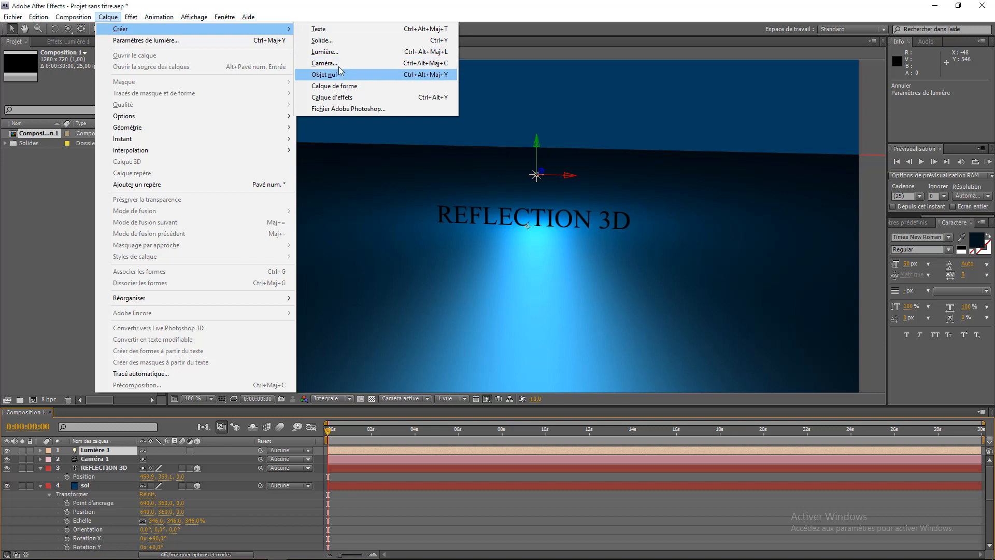
left_click(325, 51)
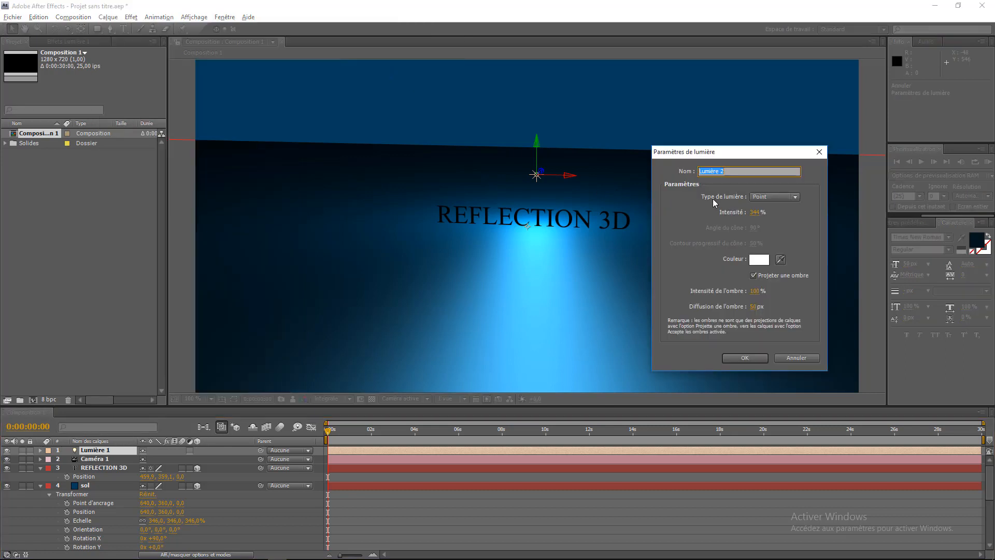
left_click(765, 197)
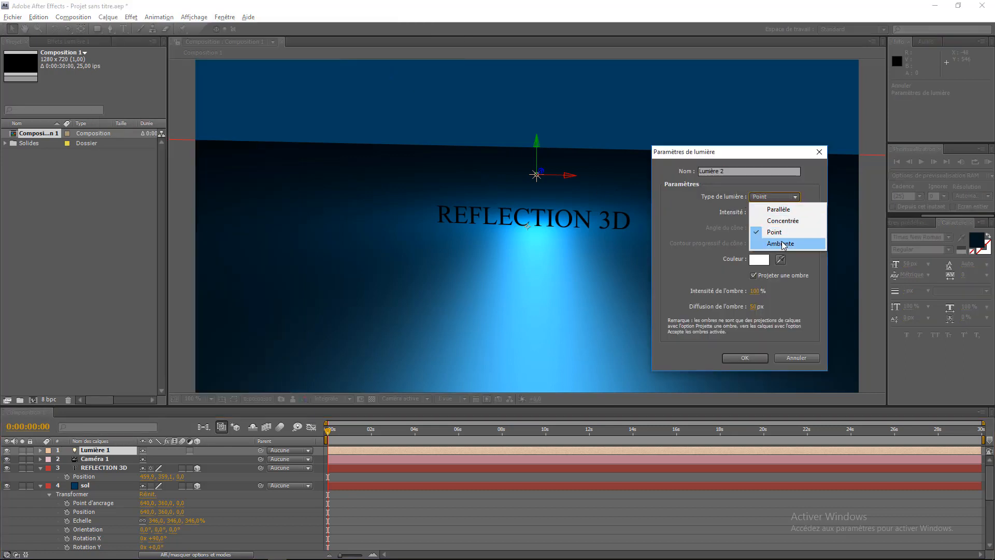
left_click(783, 244)
left_click(755, 212)
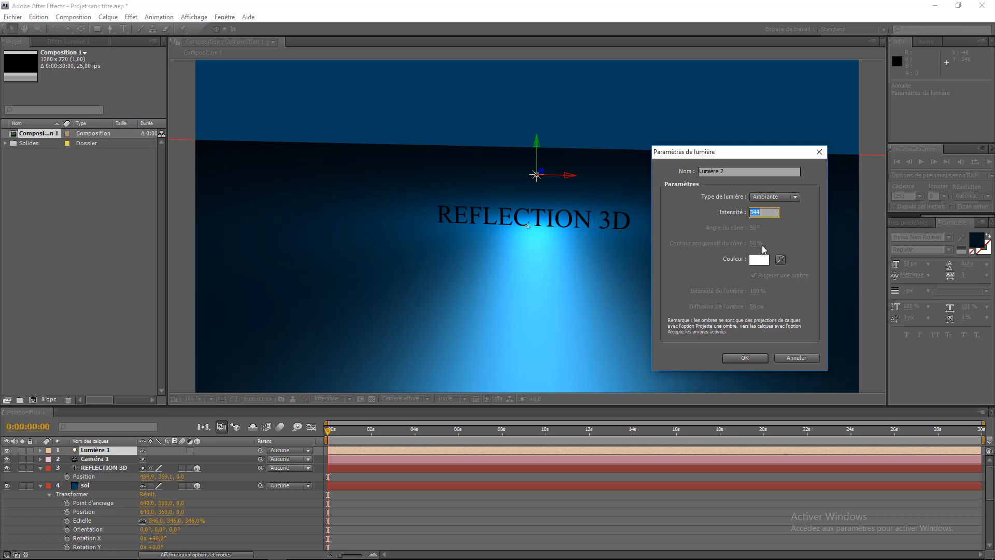
type("20")
left_click(751, 357)
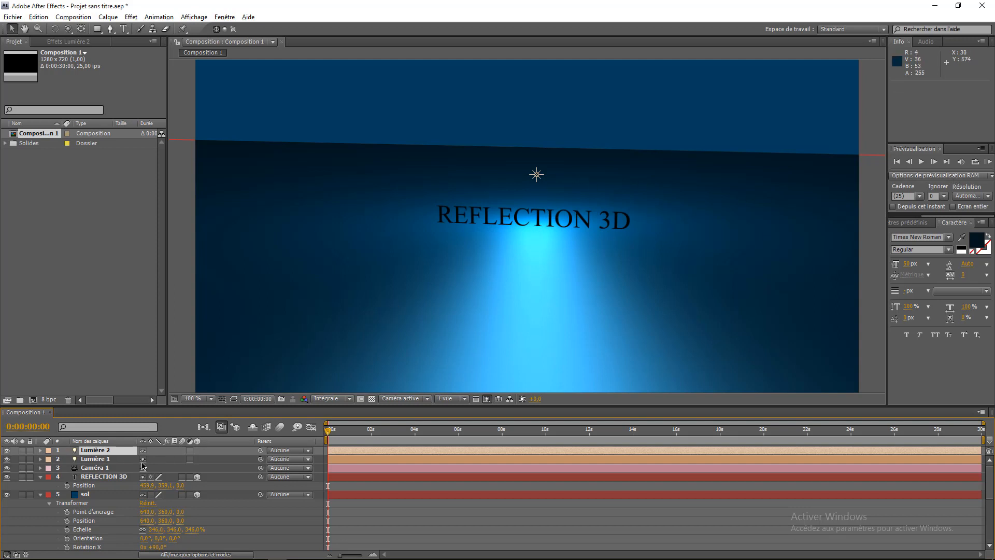
- Align Lumière 1 with the text in depth at about Z 1.7 using the top view, and return to the active camera
left_click(100, 459)
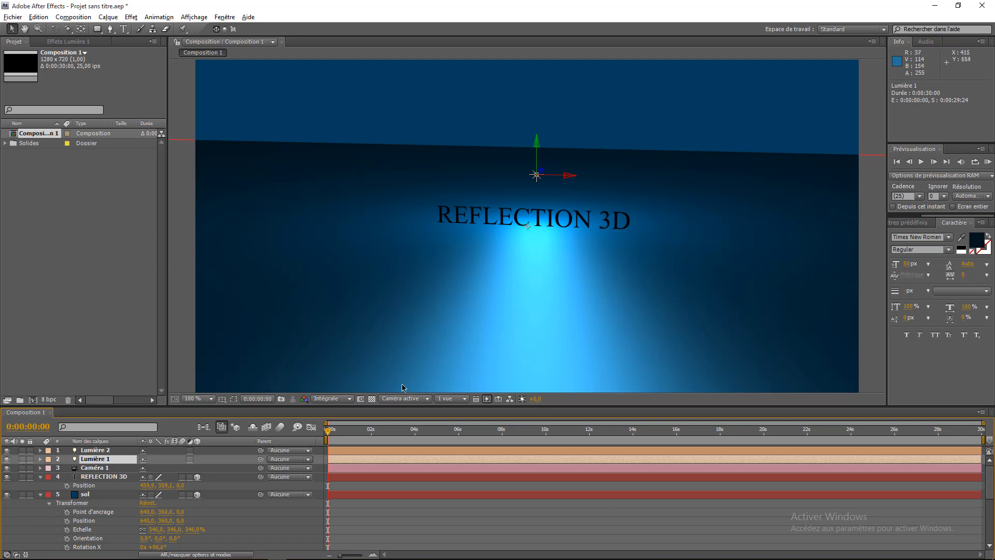
left_click(399, 402)
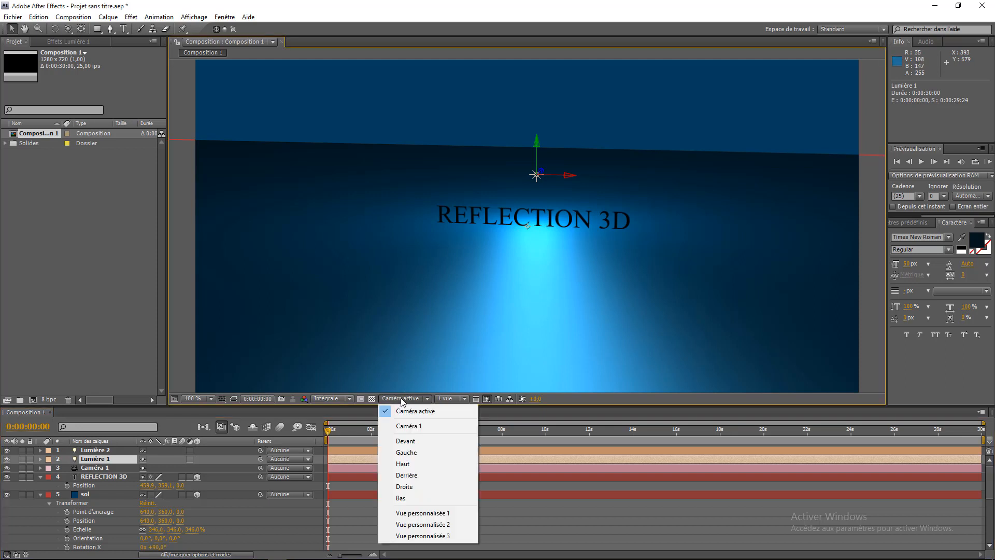
left_click(403, 464)
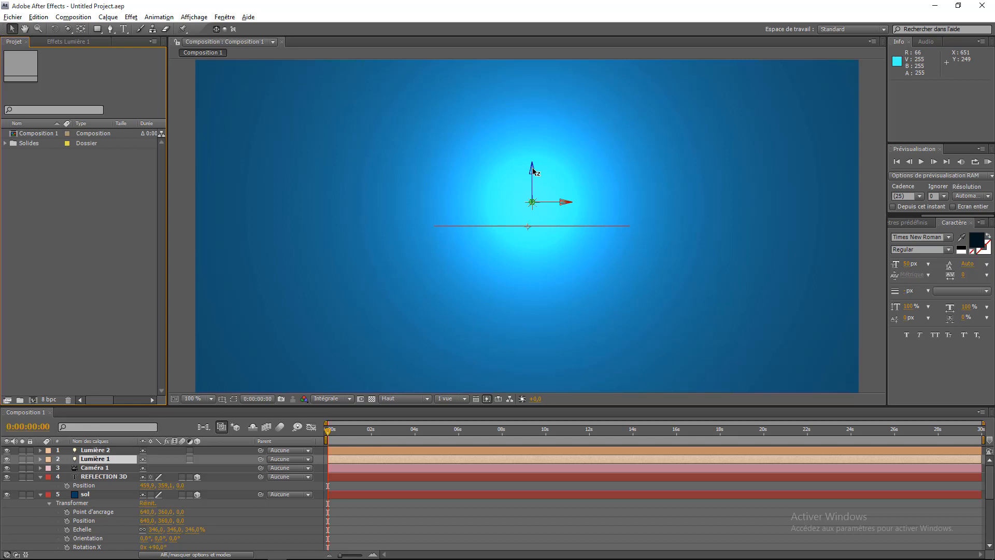
left_click_drag(533, 170, 533, 193)
left_click(395, 399)
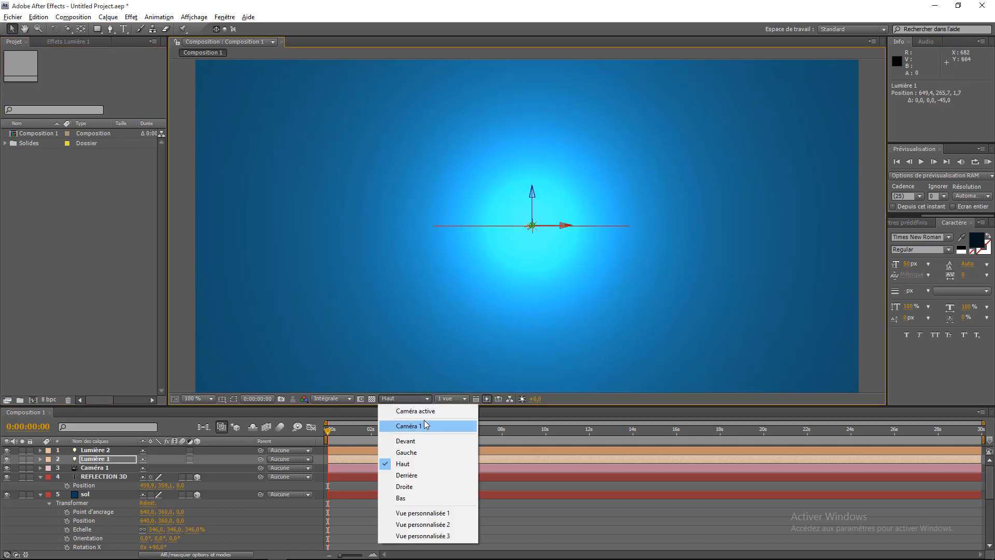
left_click(413, 413)
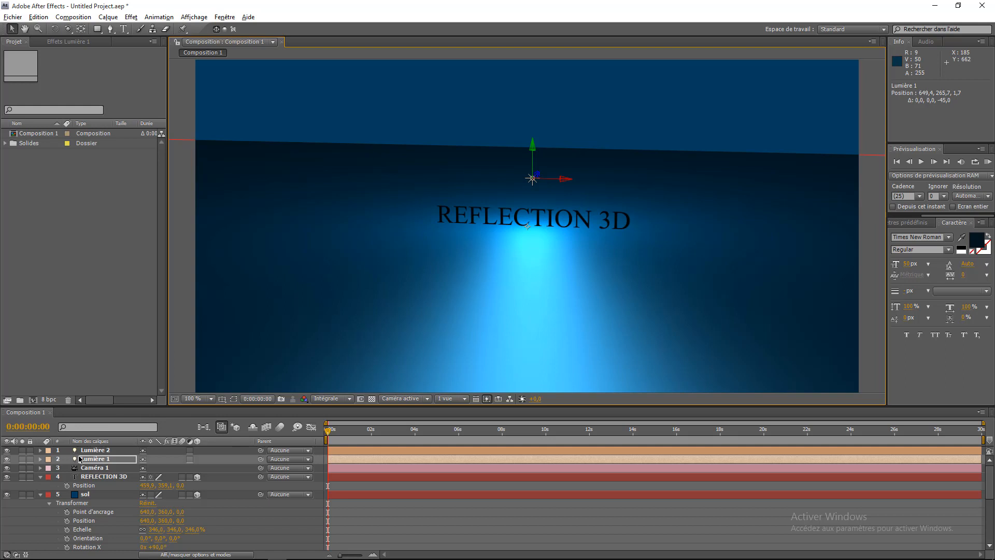
- Collapse the sol layer's properties, duplicate the layer and rename the copy Grille
left_click(41, 494)
left_click(92, 526)
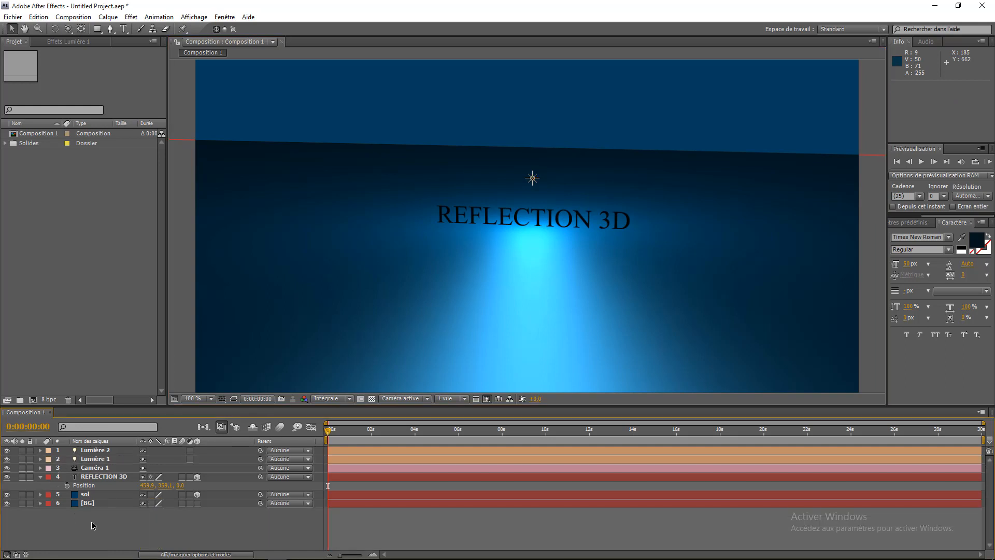
left_click(83, 496)
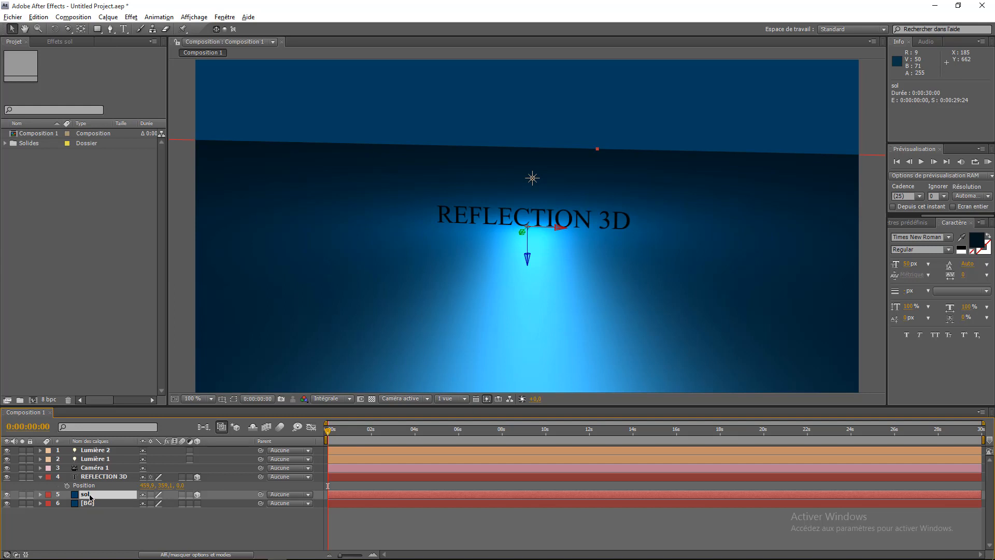
key("ctrl+d")
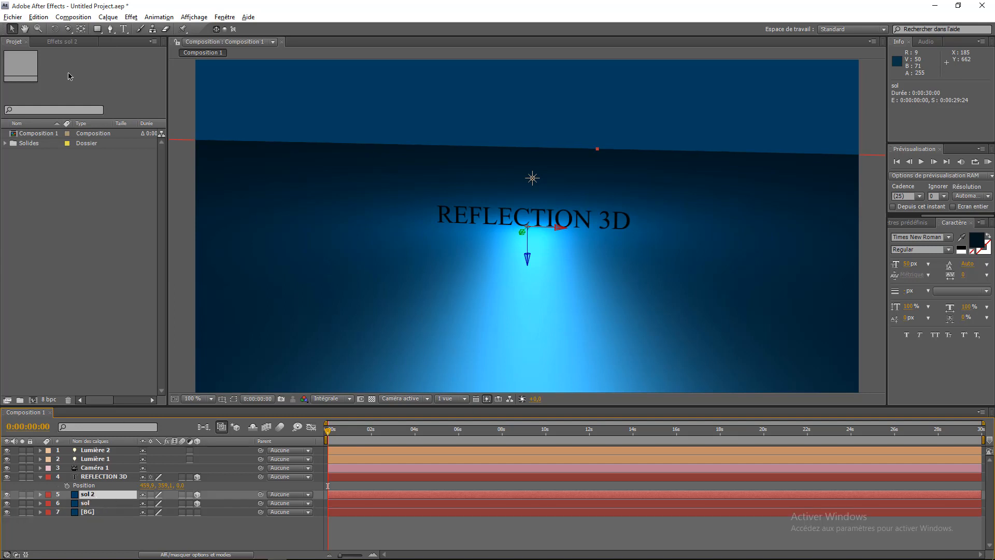
right_click(93, 497)
left_click(125, 550)
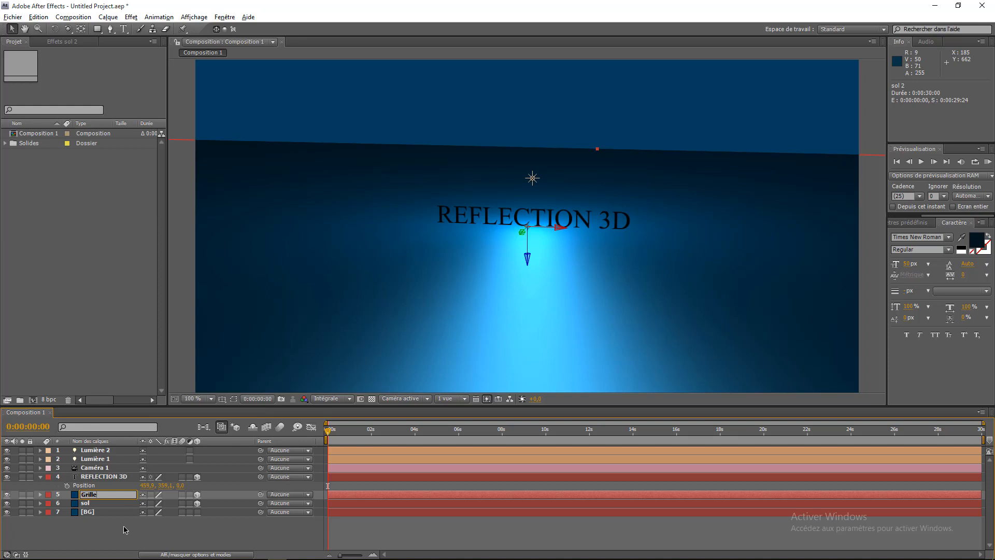
left_click(123, 537)
- Apply the Grille generation effect to the Grille layer
left_click(53, 495)
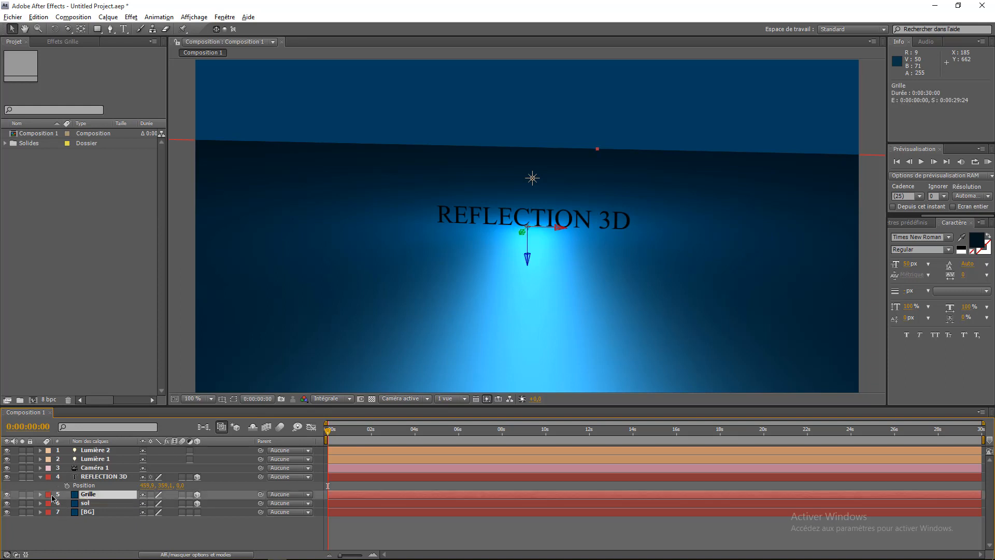
left_click(131, 17)
mouse_move(156, 218)
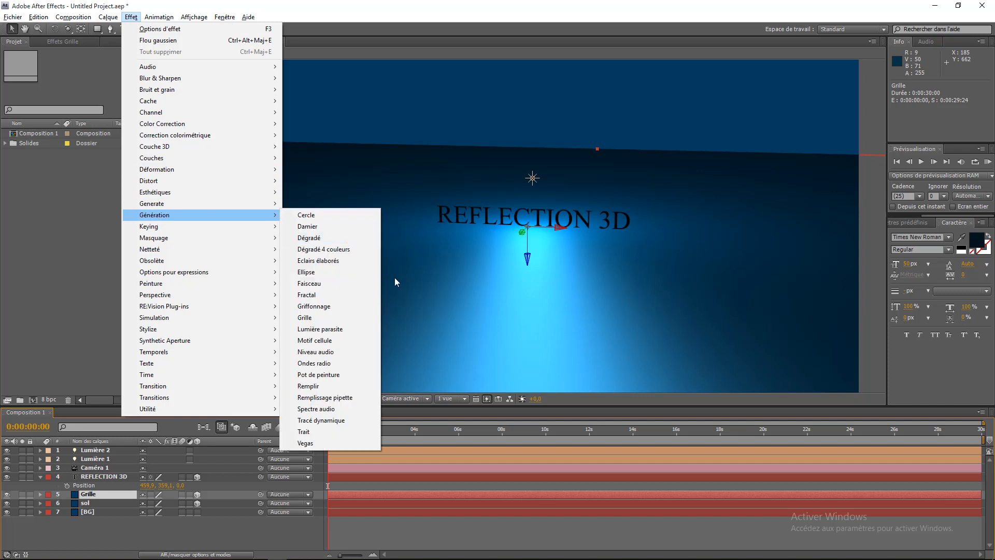
left_click(319, 317)
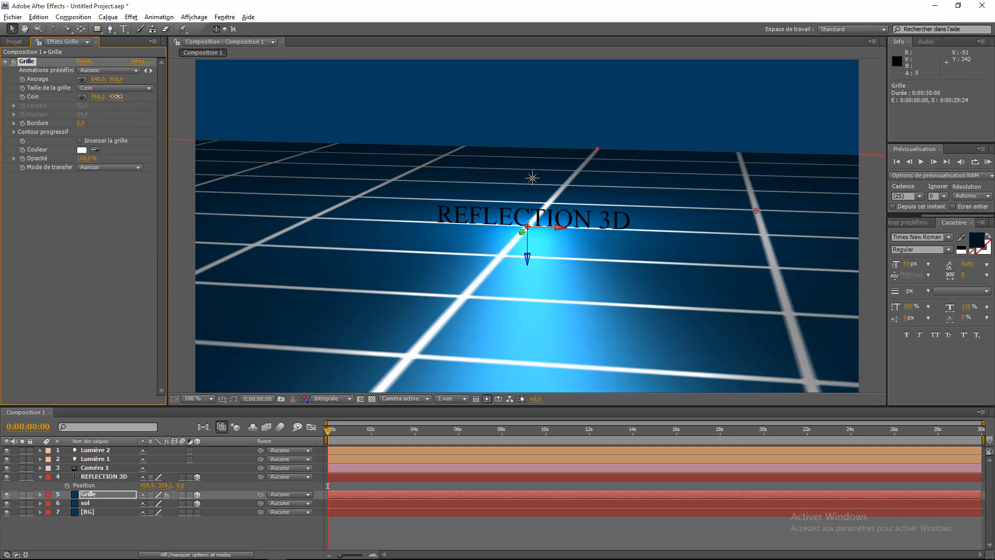
- Switch the effect's grid size to Curseur de largeur and set the width to 40
left_click_drag(119, 96, 118, 97)
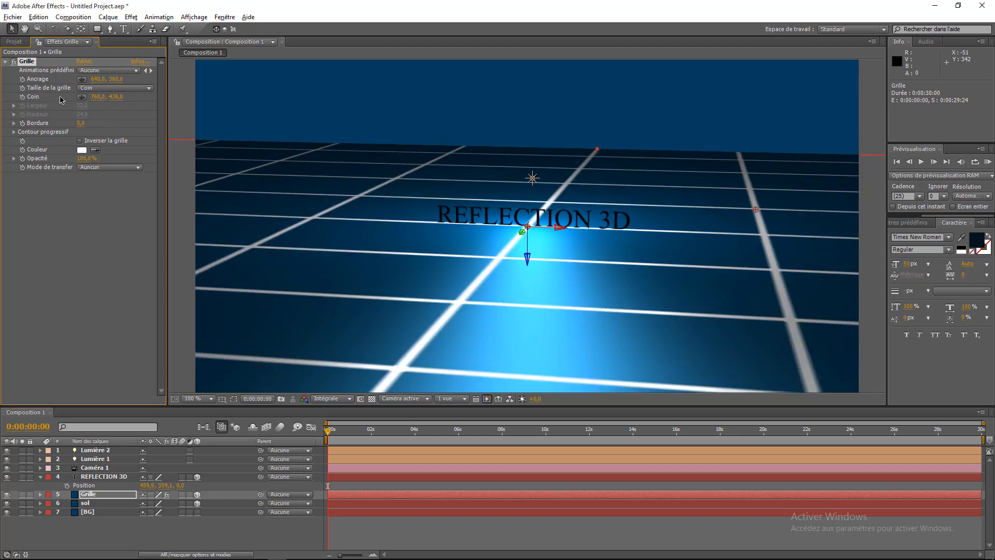
left_click(102, 92)
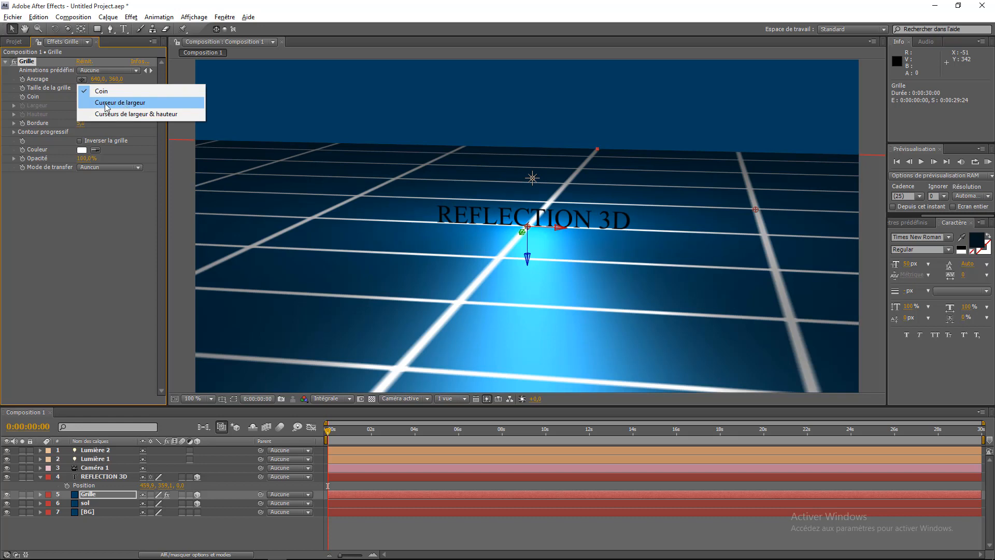
left_click(126, 106)
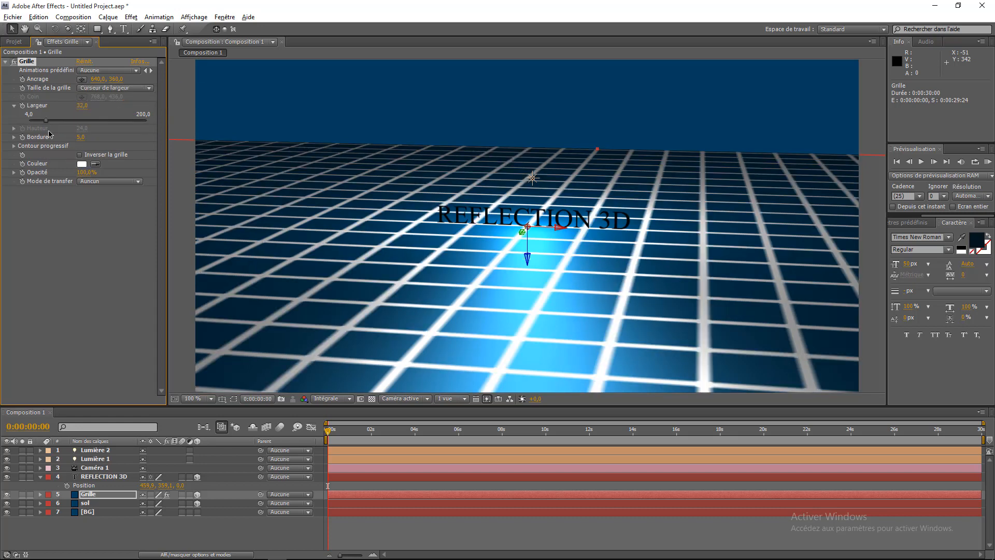
left_click_drag(47, 124, 46, 123)
left_click(83, 106)
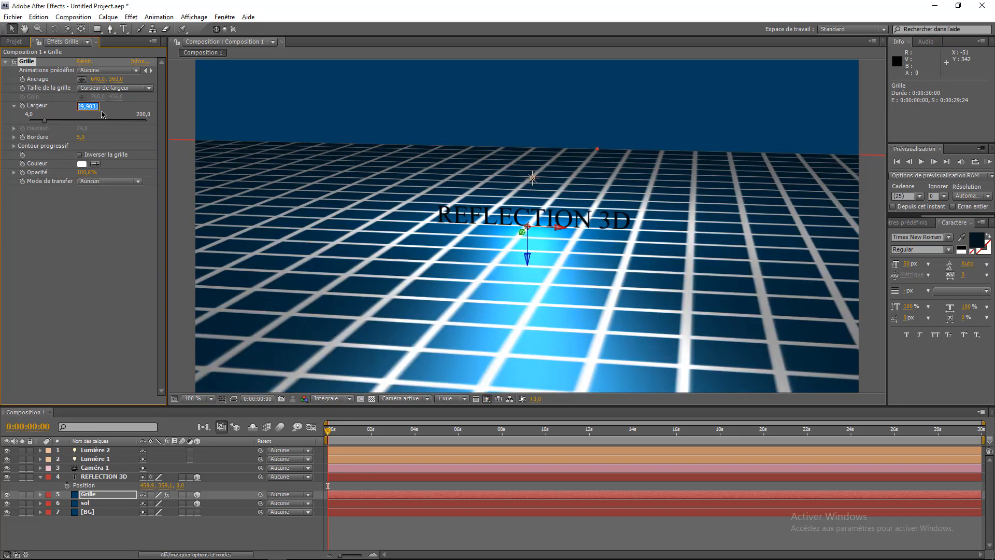
type("40")
left_click(117, 235)
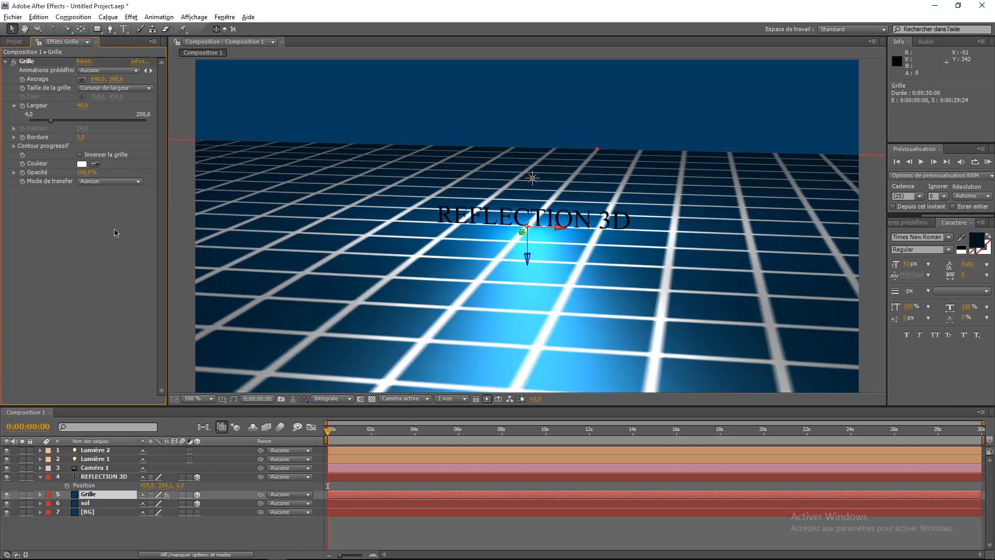
- Thin the grid lines by trying a border of 1 and reducing it to 0,8
left_click(81, 137)
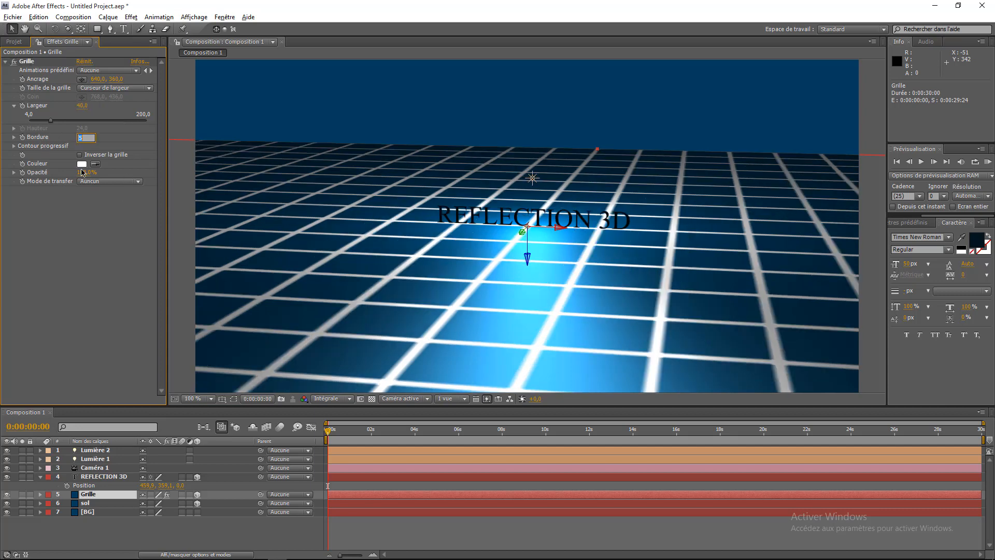
type("1")
left_click(98, 262)
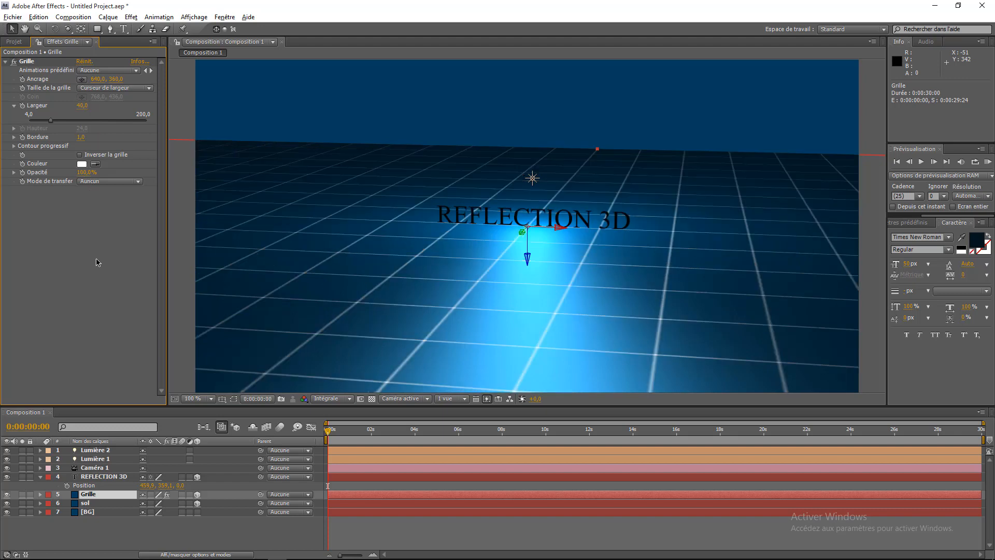
left_click(80, 137)
type("0,8")
left_click(86, 223)
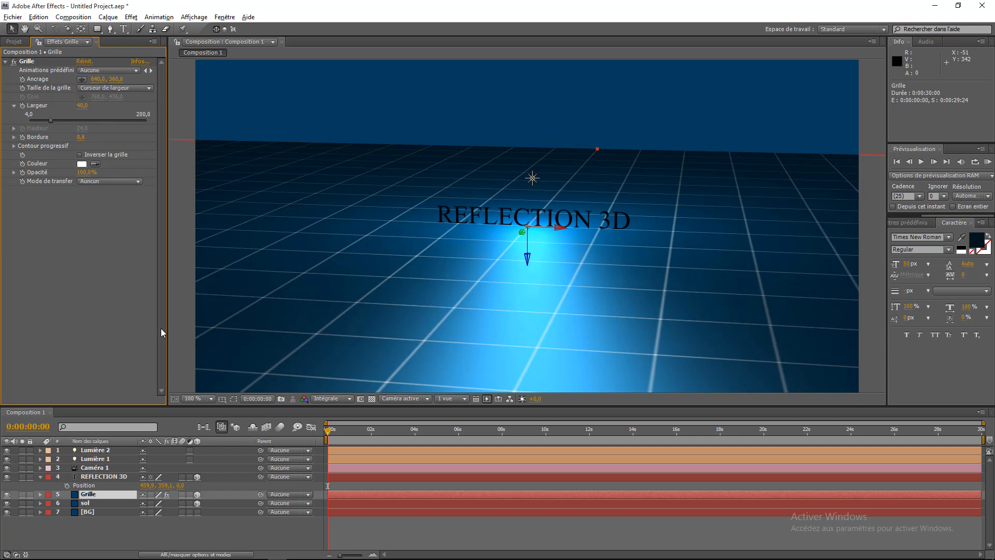
- Show the layer modes and set the Grille layer's blending mode to Incrustation
left_click(115, 498)
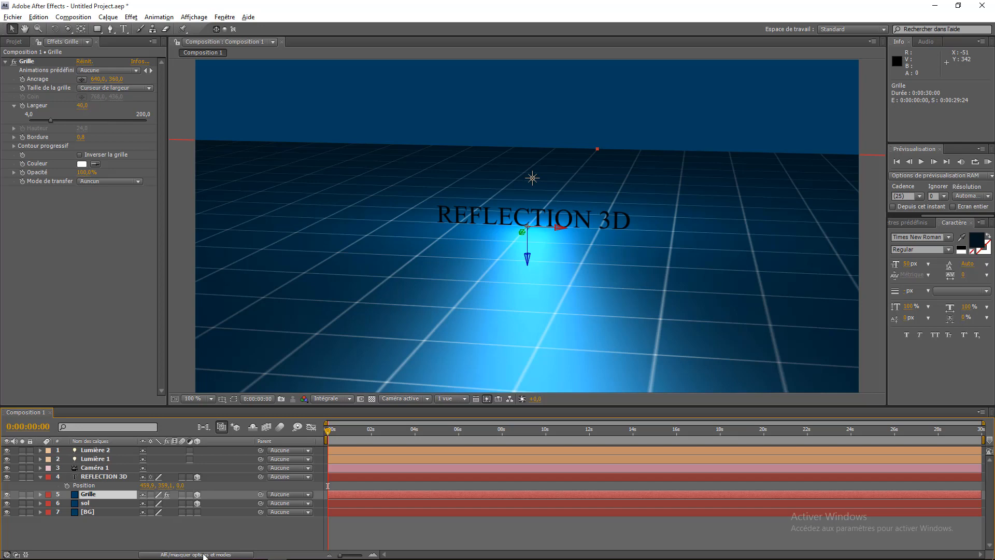
left_click(179, 556)
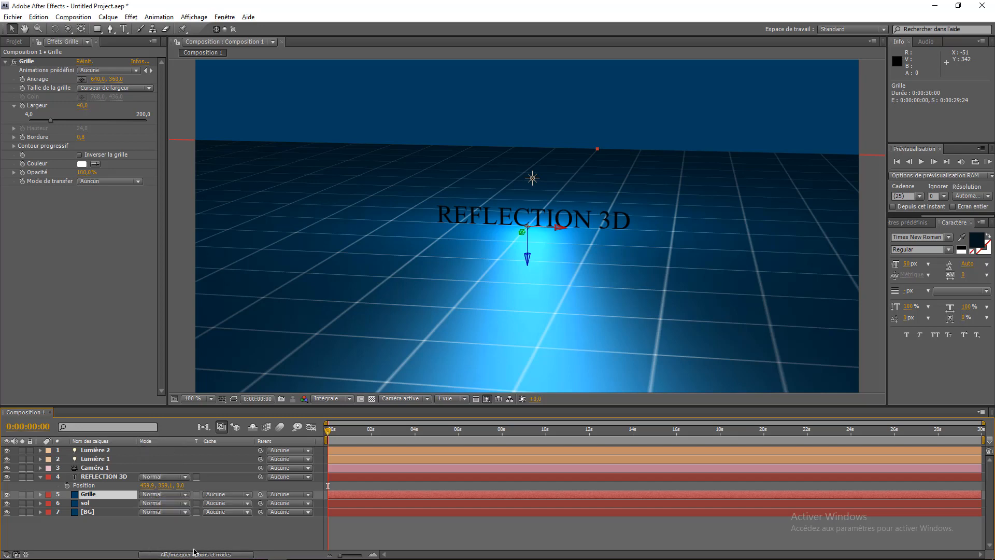
left_click(152, 496)
left_click(179, 323)
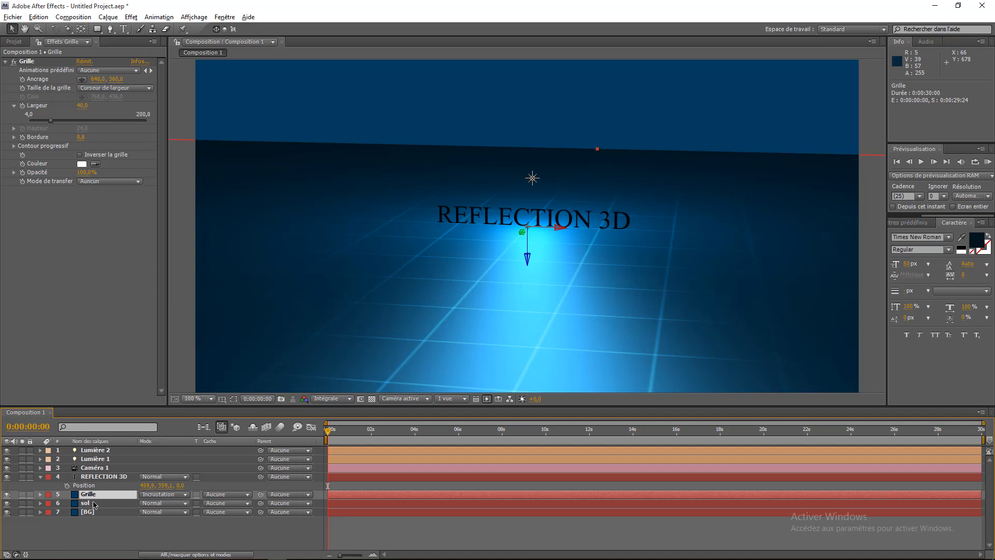
- Expand the Grille layer's transform properties and set its opacity to 70%
left_click(40, 494)
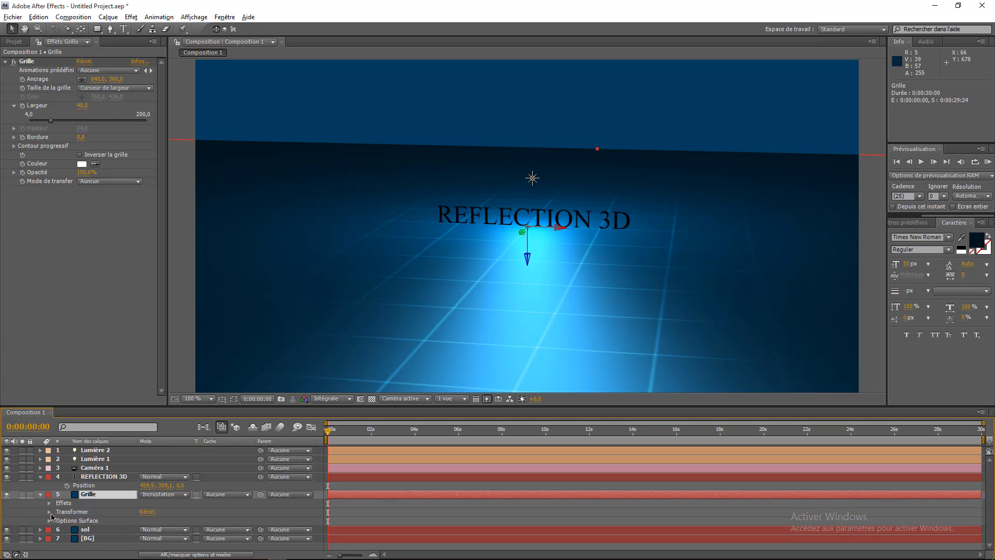
left_click(50, 512)
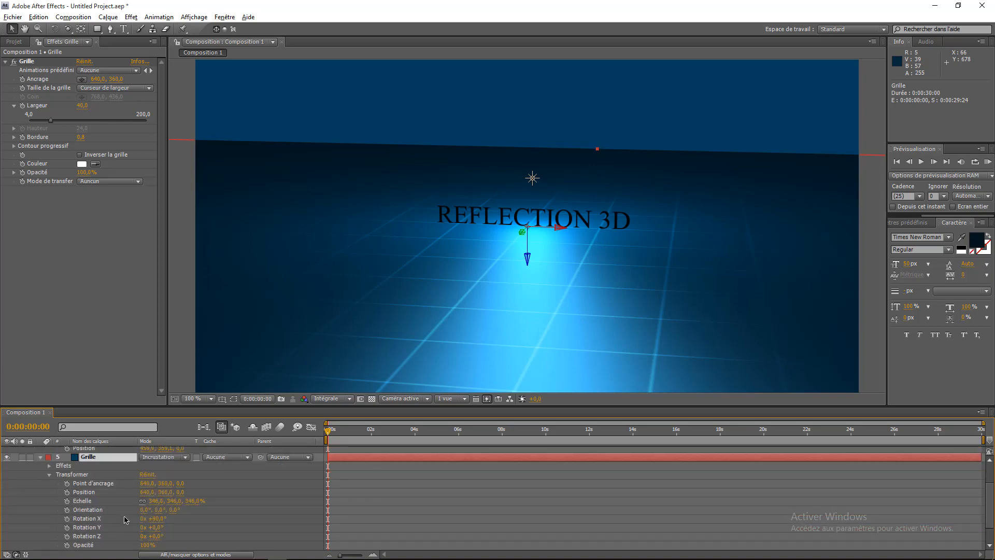
scroll(125, 521, "down", 1)
left_click(147, 518)
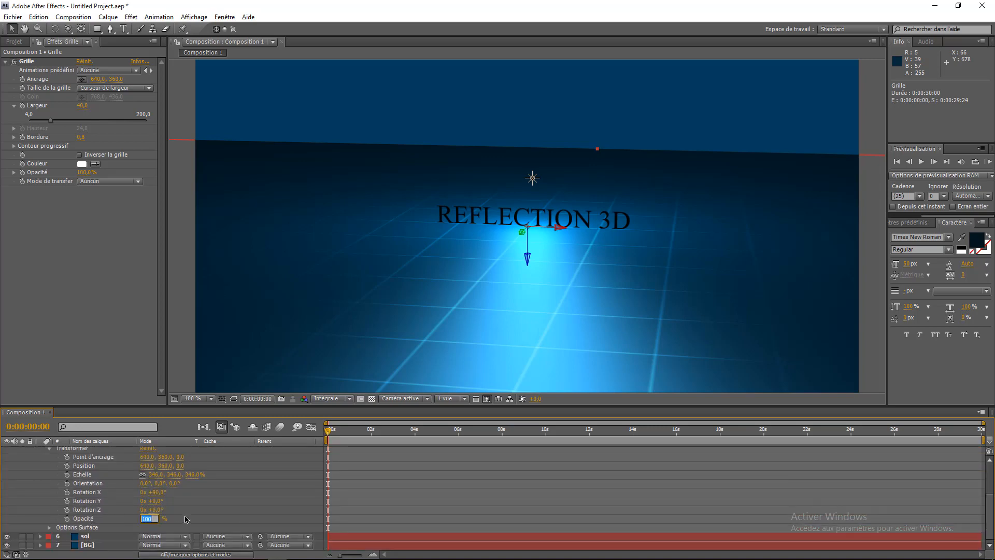
type("70")
left_click(202, 516)
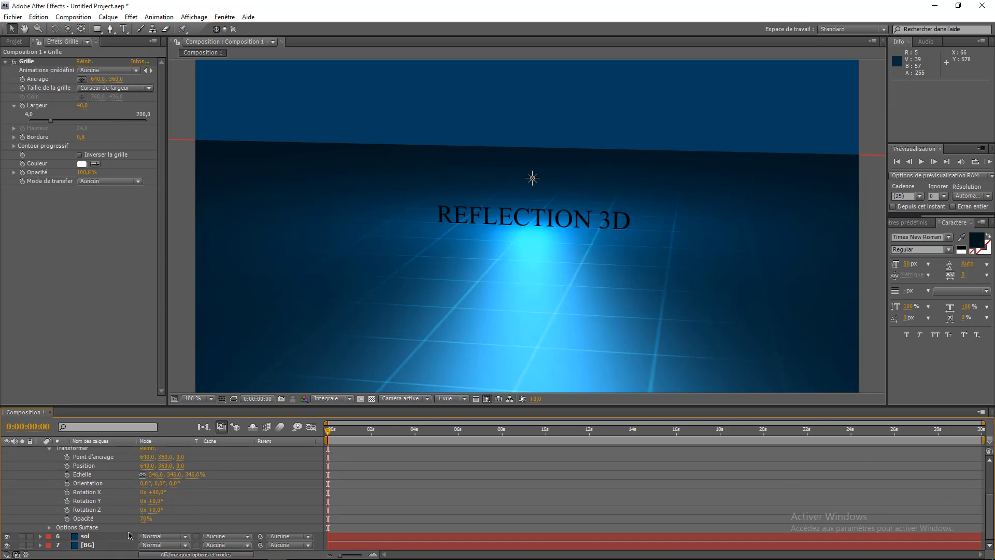
- Set the grid effect's border to 1 and the Grille layer's opacity to 80%
left_click(80, 138)
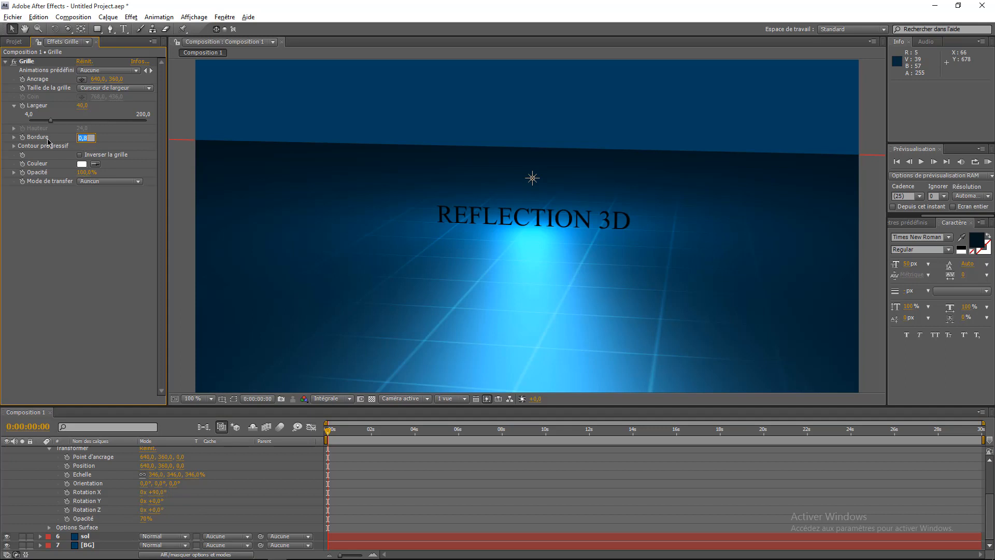
type("1")
key("Return")
left_click(148, 519)
type("80")
left_click(207, 518)
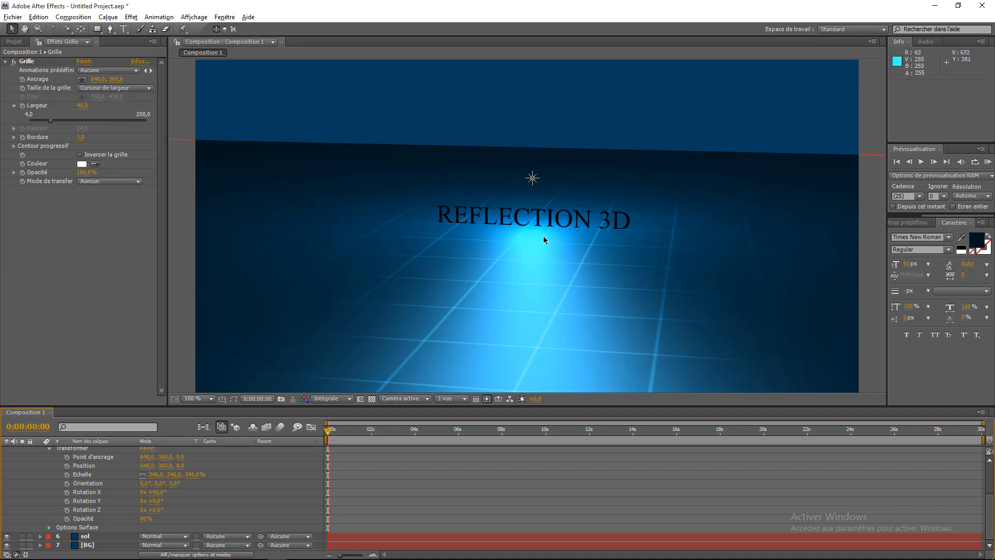
- Collapse the expanded layers, enlarge the timeline area and duplicate the REFLECTION 3D text layer
scroll(102, 488, "up", 3)
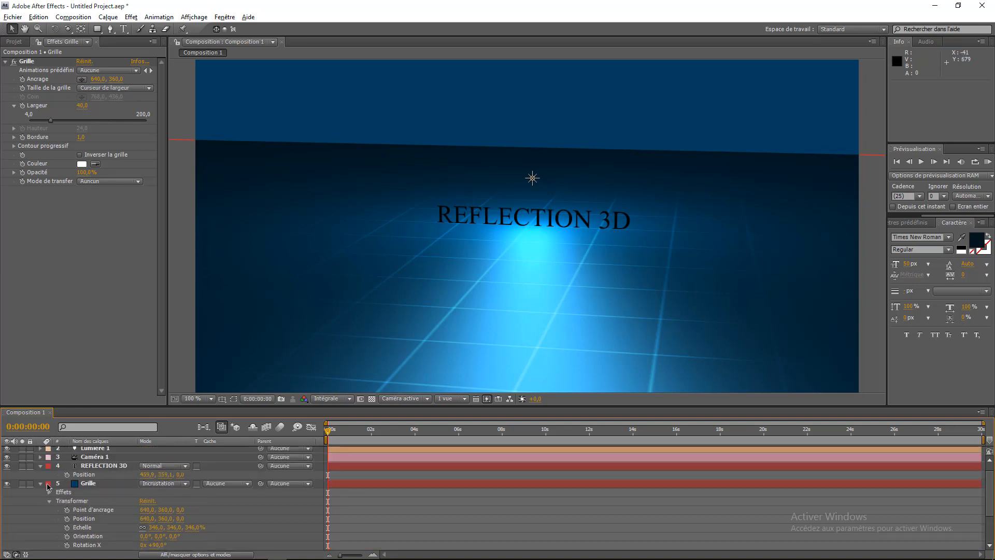
left_click(42, 484)
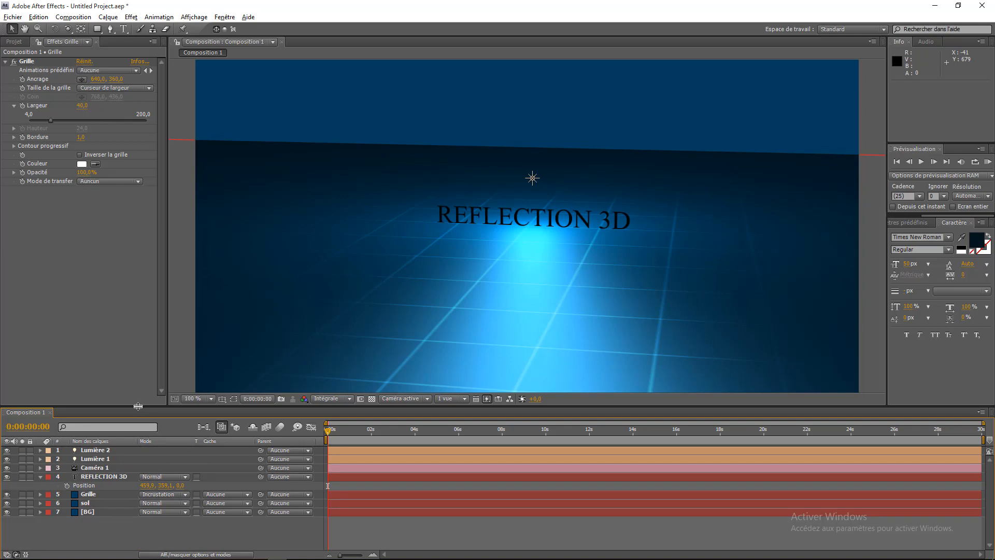
left_click_drag(138, 406, 138, 377)
left_click(47, 449)
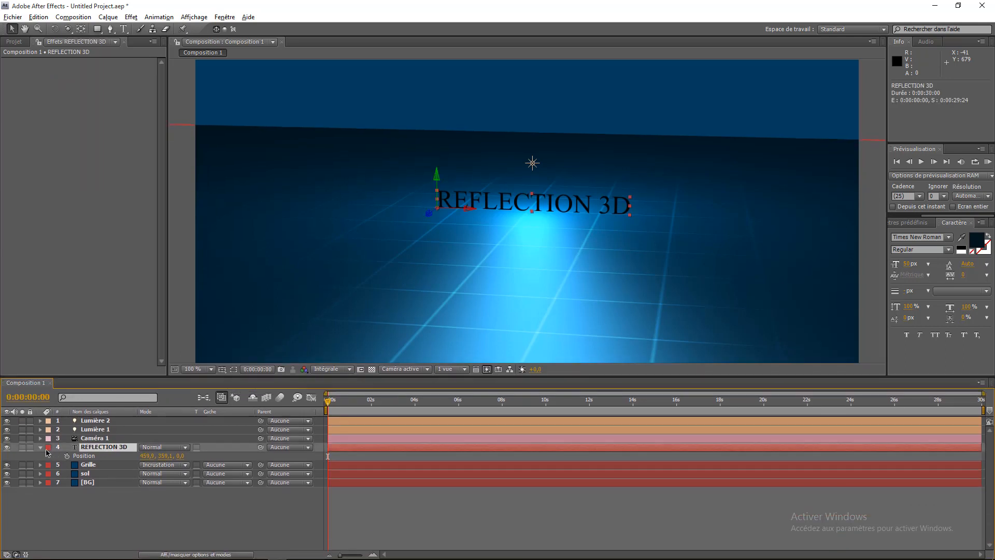
left_click(41, 448)
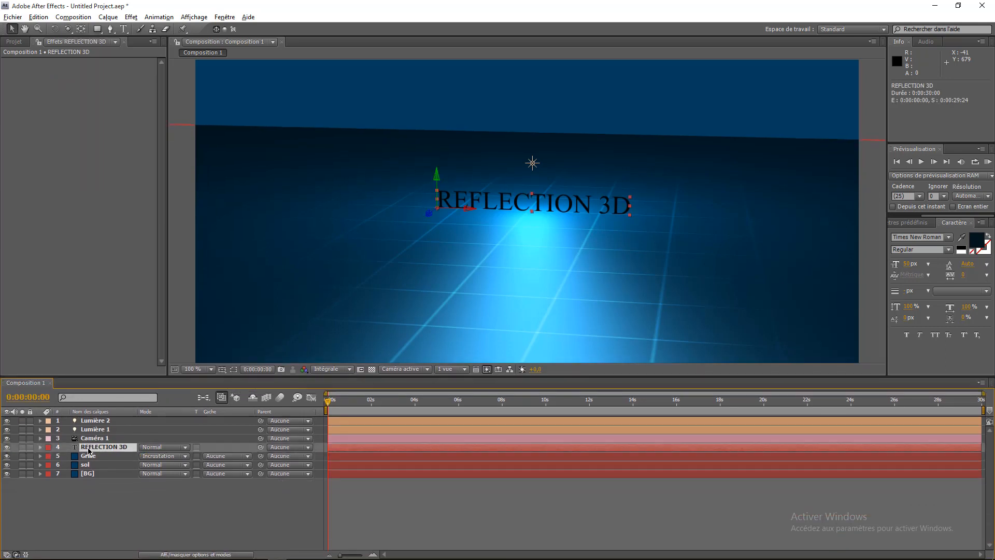
key("ctrl+d")
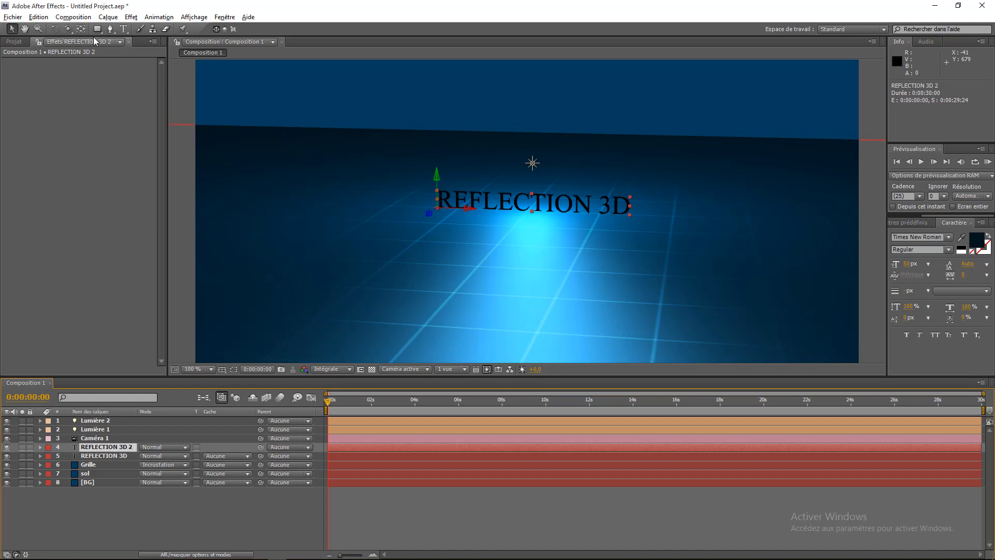
- Precompose the duplicated text layer as REFLECTION 3D 2 - Comp 1, transferring all attributes to the new composition
left_click(108, 17)
left_click(171, 389)
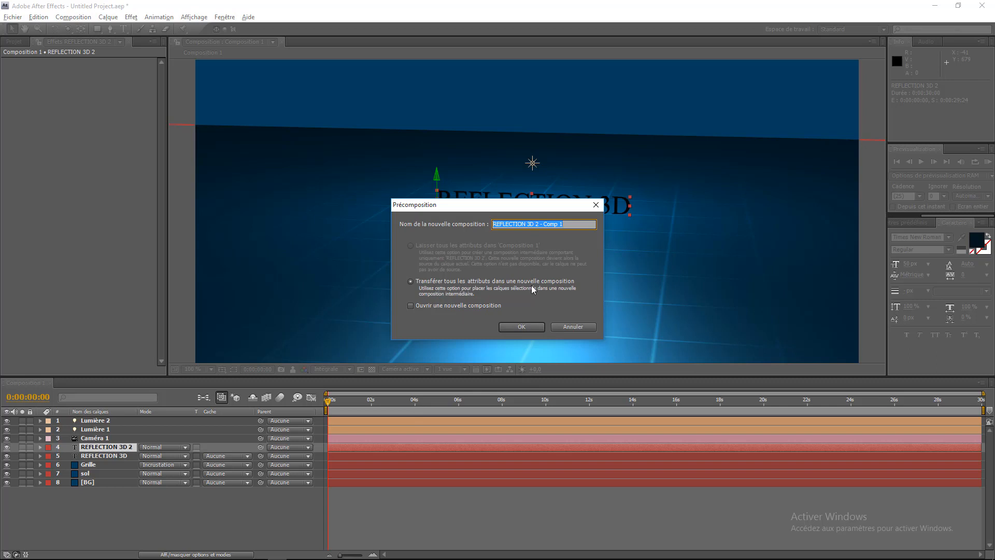
left_click(519, 328)
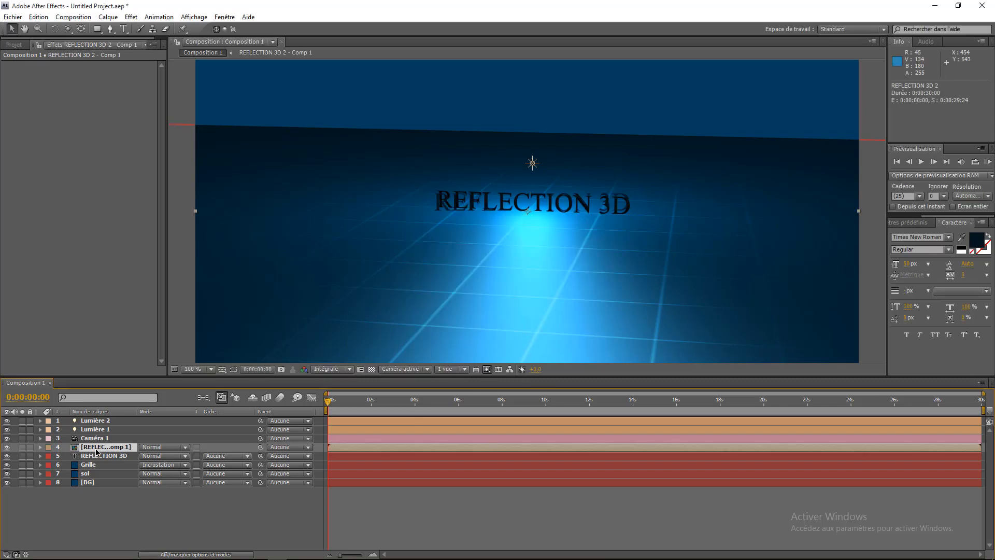
- Open the REFLECTION 3D 2 - Comp 1 precomposition and duplicate its text layer
double_click(101, 449)
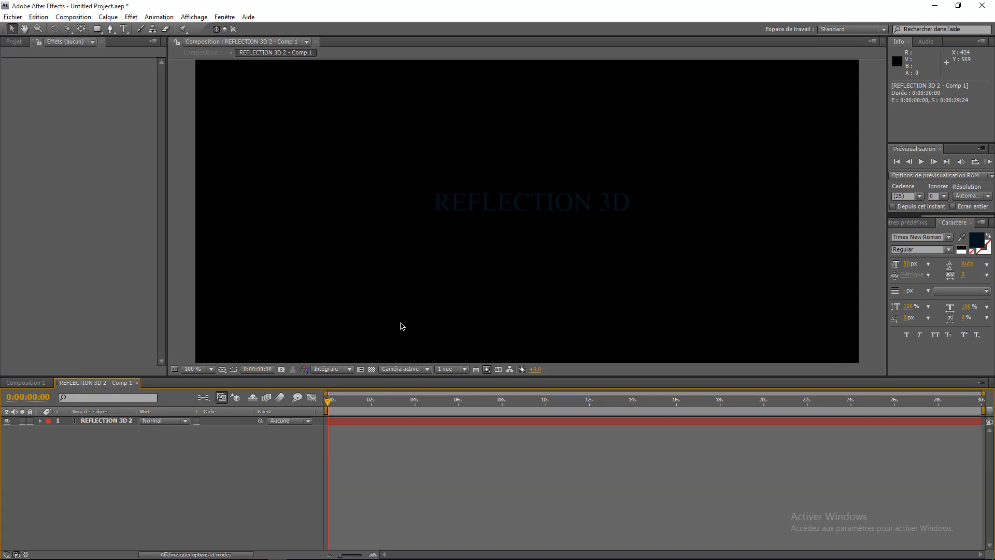
left_click(103, 421)
key("ctrl+d")
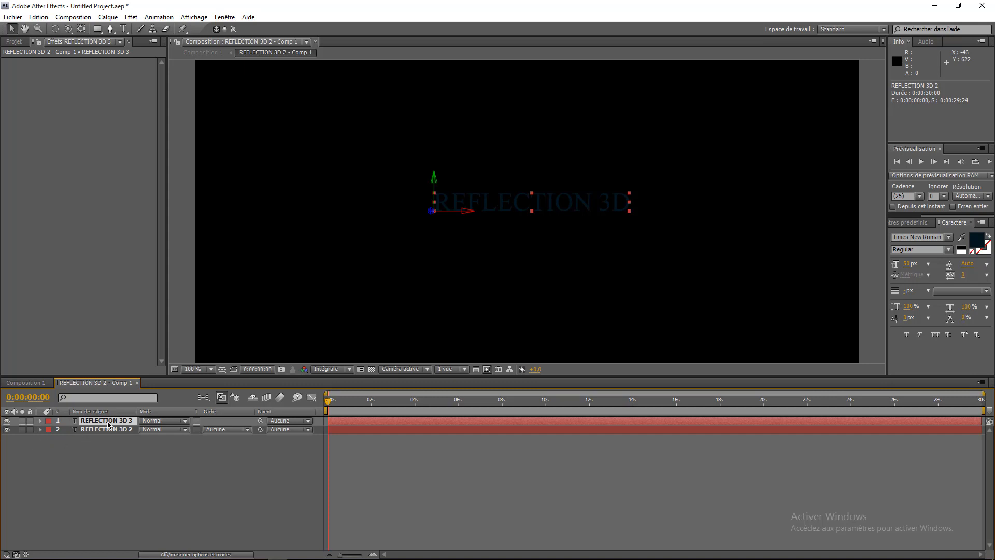
- Show the layer switches and reveal the scale property of the REFLECTION 3D 3 layer
left_click(181, 554)
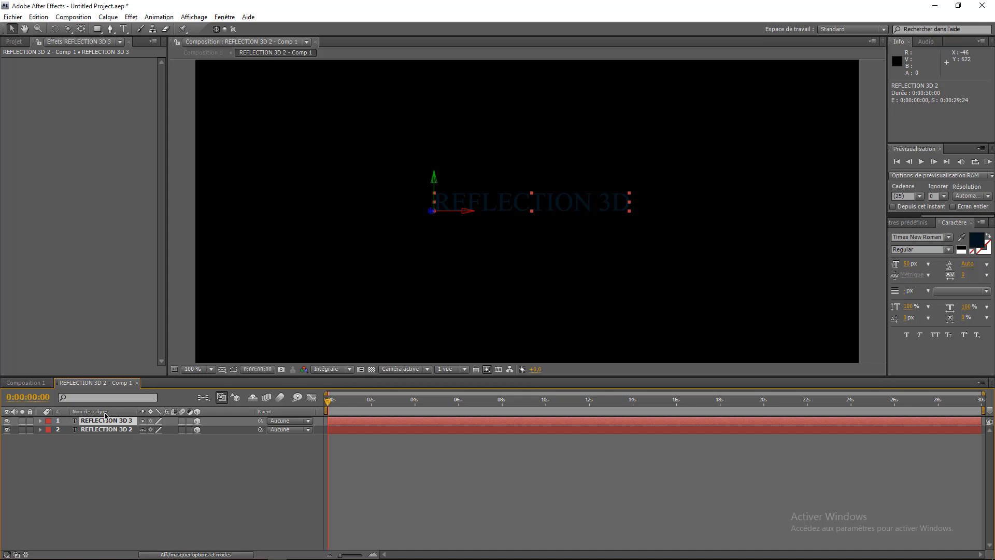
key("s")
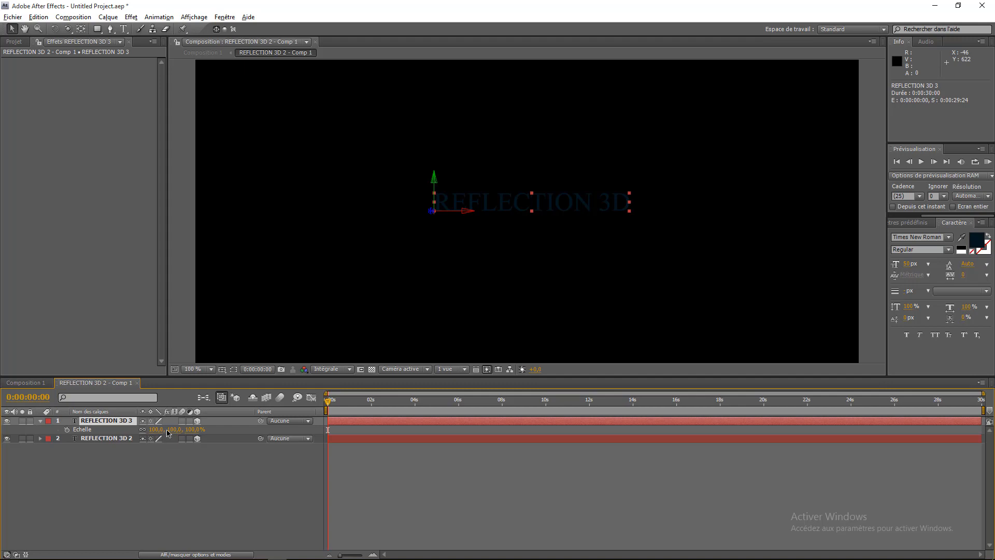
left_click_drag(172, 430, 179, 432)
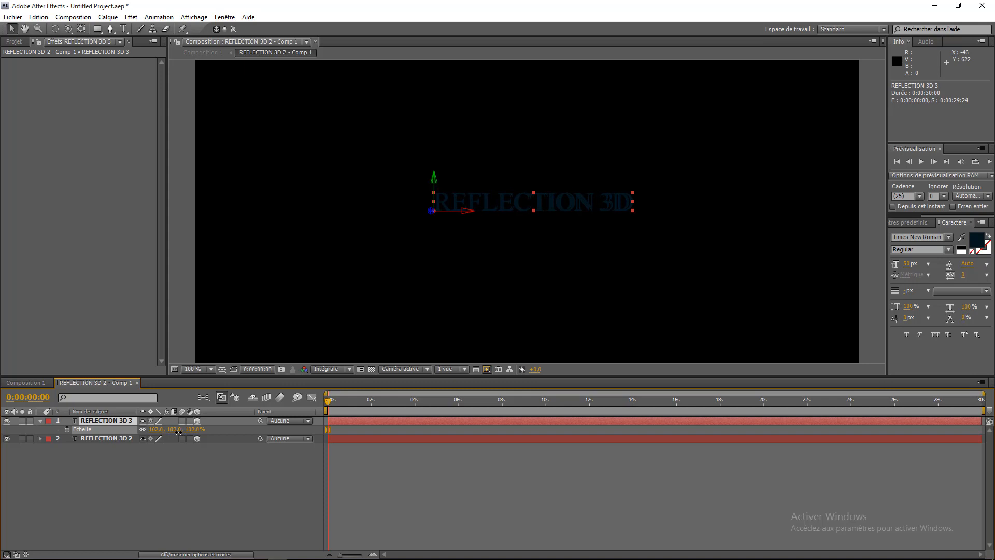
left_click_drag(178, 431, 180, 431)
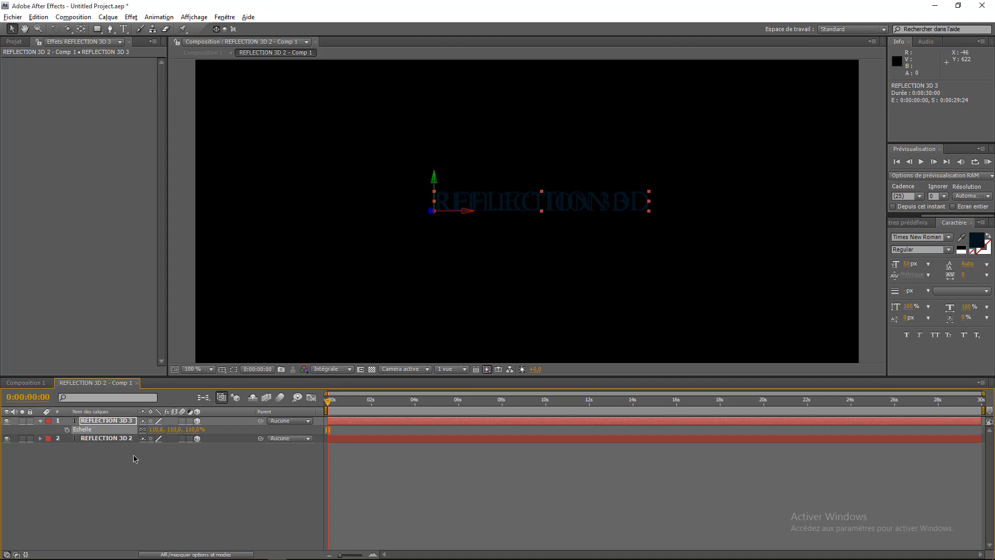
key("ctrl+z")
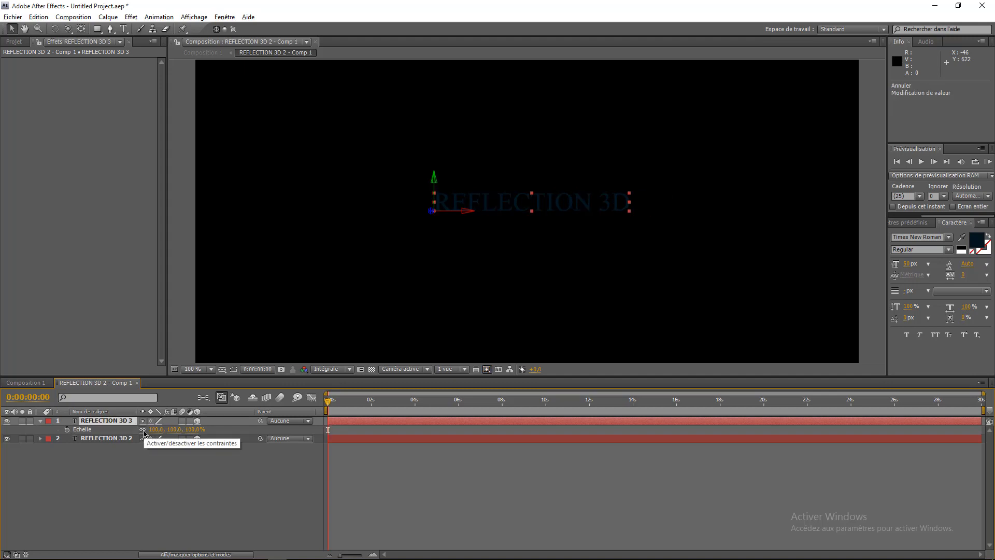
- Unlink the REFLECTION 3D 3 layer's scale proportions, set its vertical scale to -100%, and display the transparency grid
left_click(143, 430)
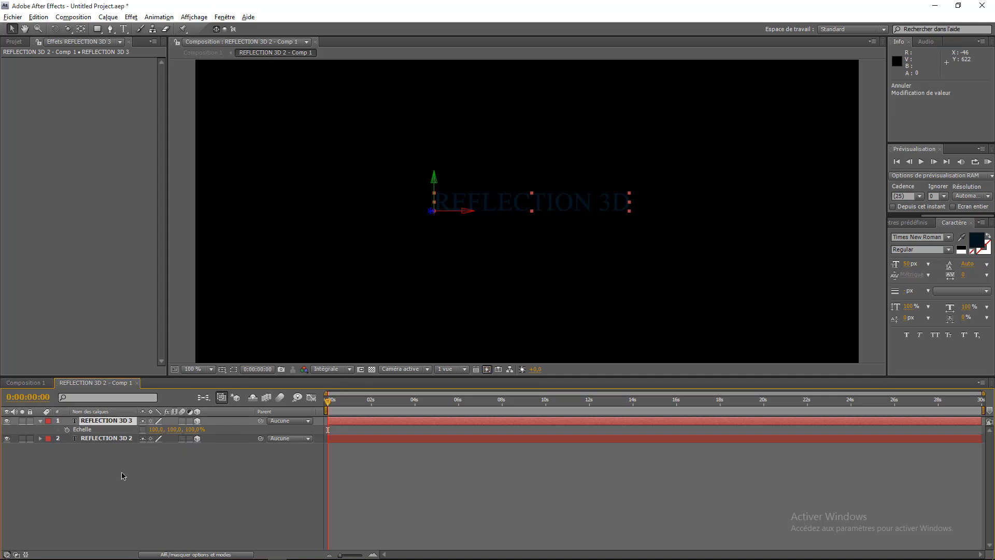
left_click(175, 430)
left_click(169, 430)
type("-")
key("Return")
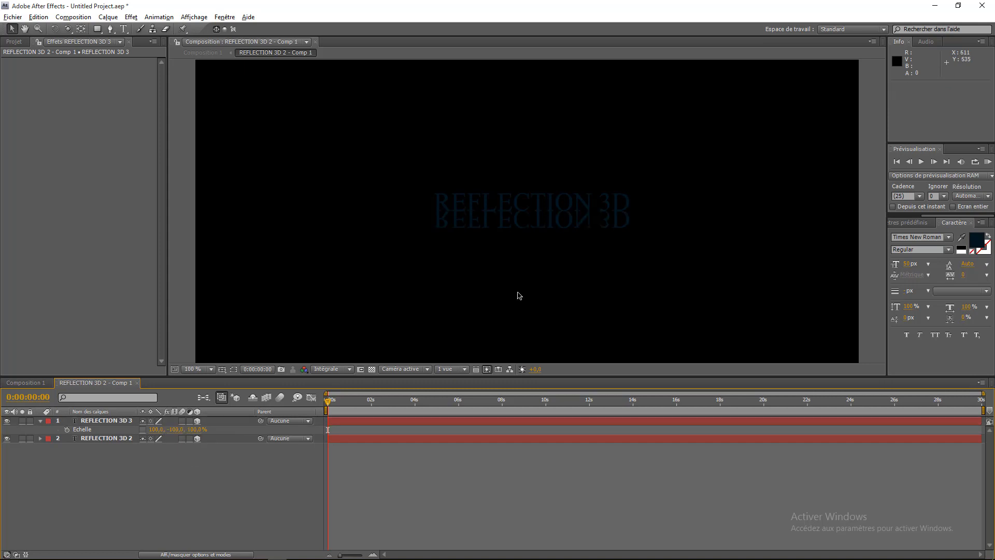
left_click(372, 369)
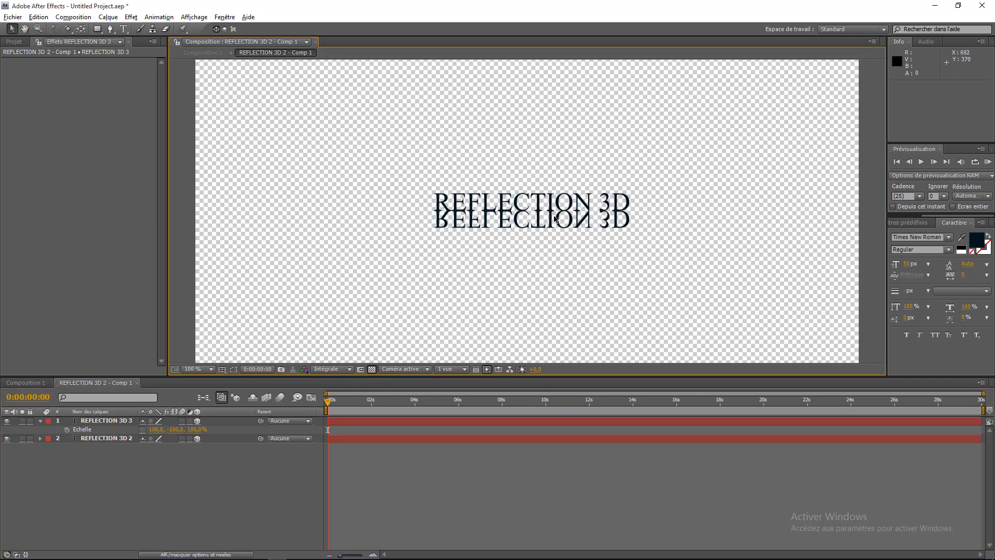
- Apply the Volet linéaire transition effect to the REFLECTION 3D 3 layer and set its angle to 0°
left_click(123, 428)
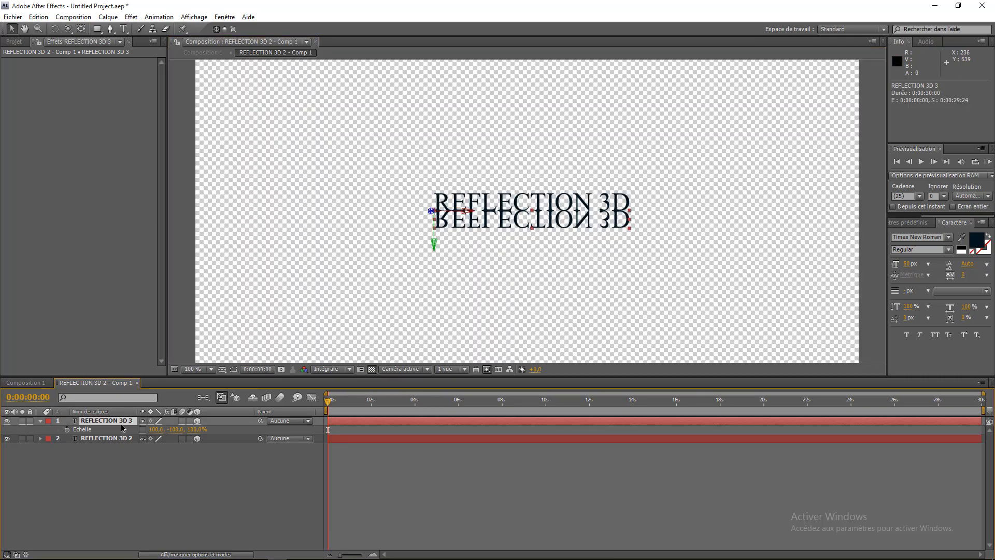
left_click(131, 17)
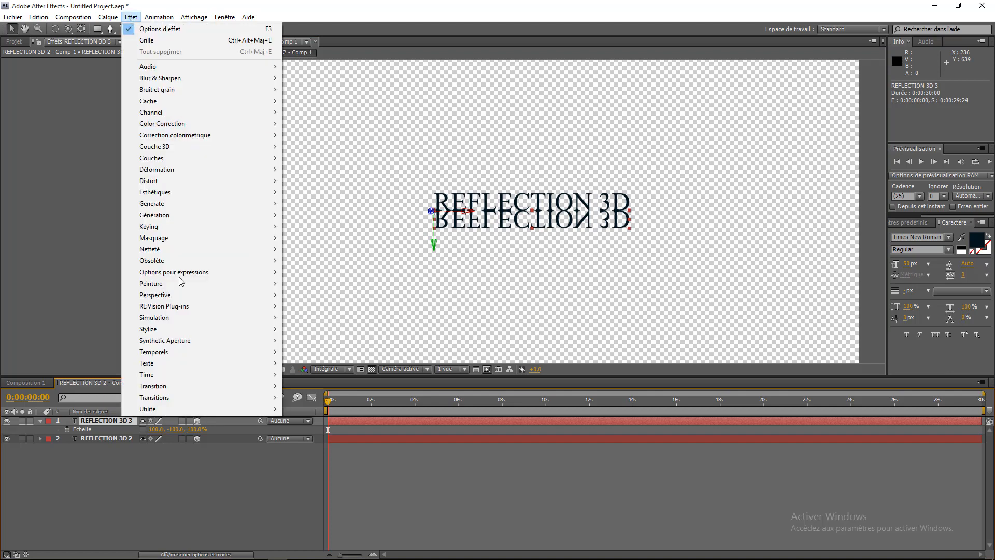
mouse_move(153, 402)
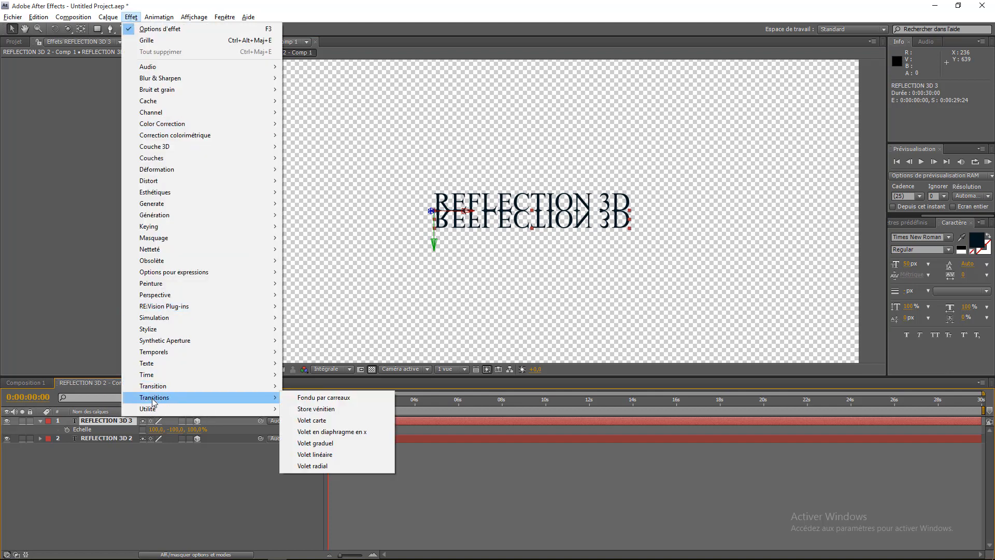
left_click(331, 458)
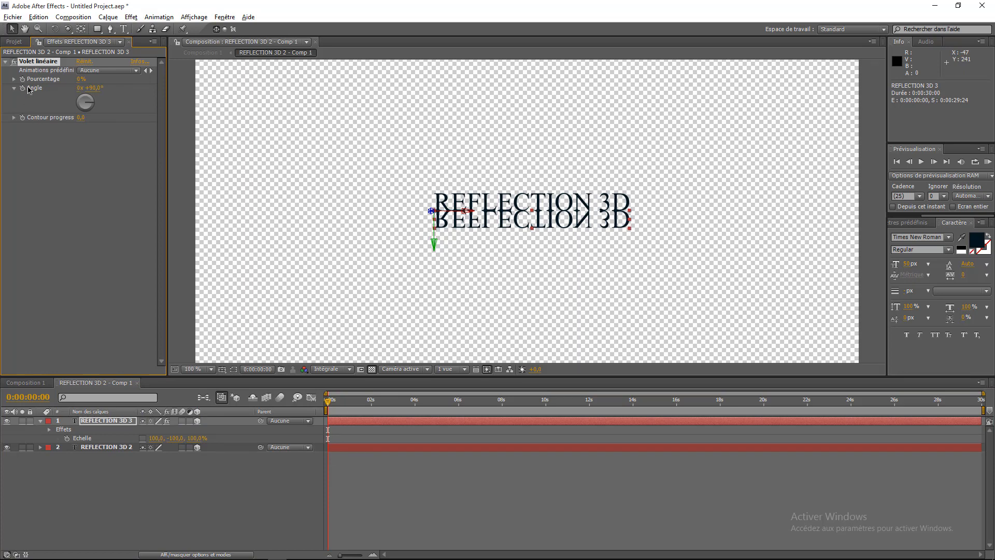
left_click(97, 89)
type("0")
left_click(119, 168)
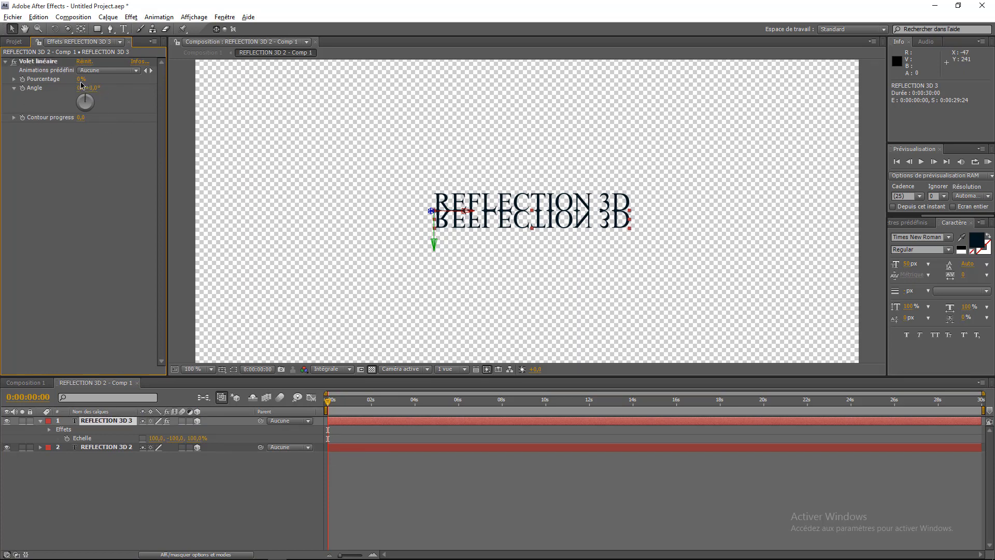
- Fade the mirrored text by setting the Volet linéaire effect's percentage to about 48% and its progressive contour to 30
left_click_drag(81, 81, 82, 81)
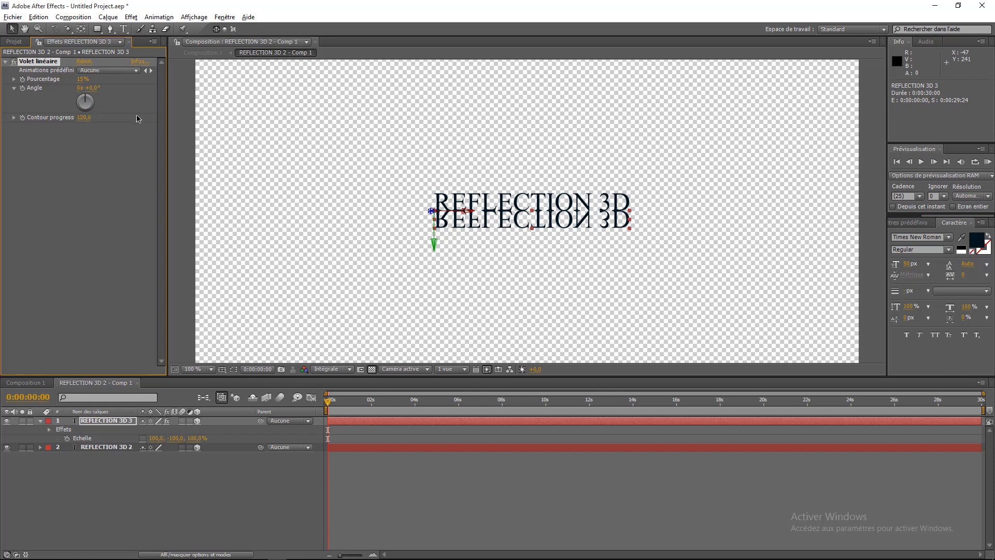
left_click_drag(83, 81, 101, 80)
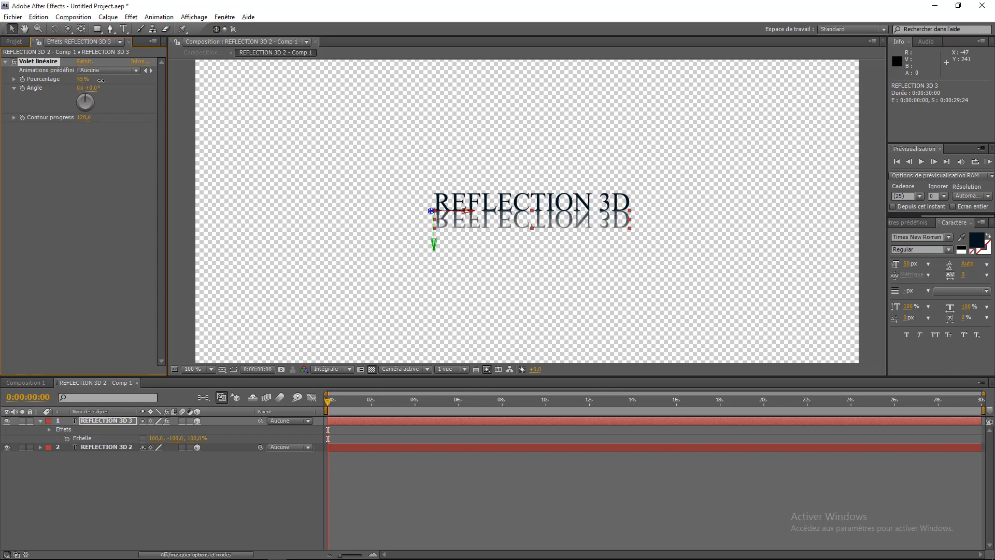
left_click(83, 118)
type("80")
left_click(80, 215)
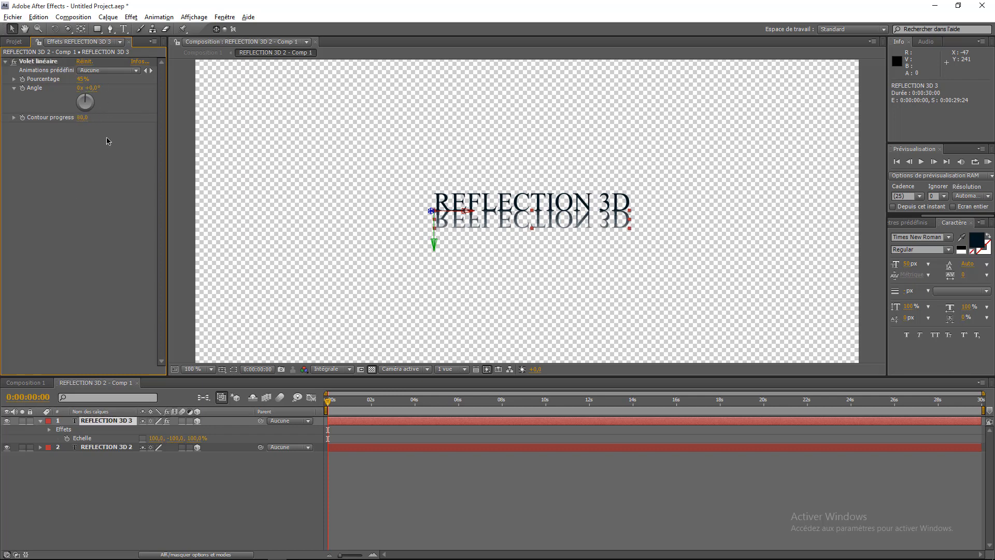
left_click_drag(80, 81, 84, 81)
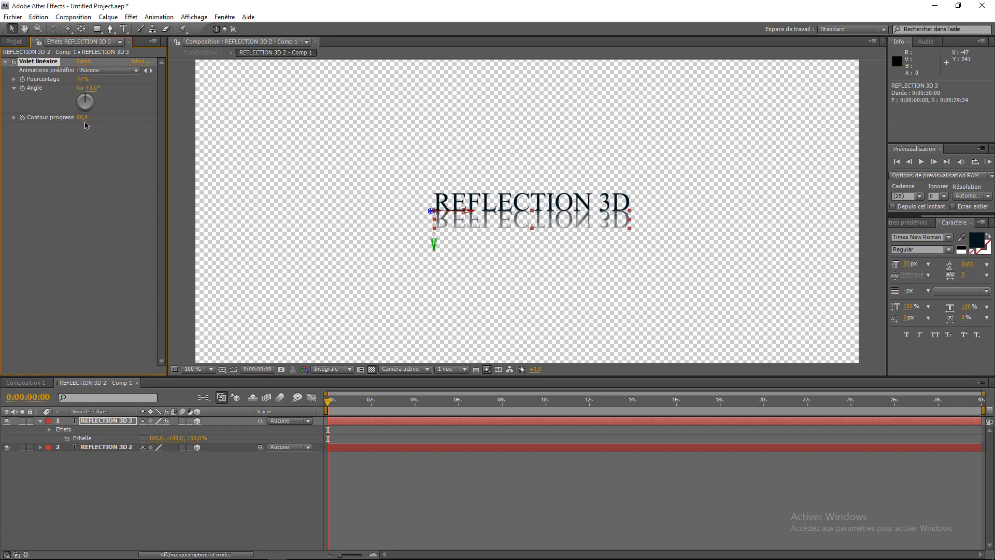
left_click(82, 118)
type("30")
key("Return")
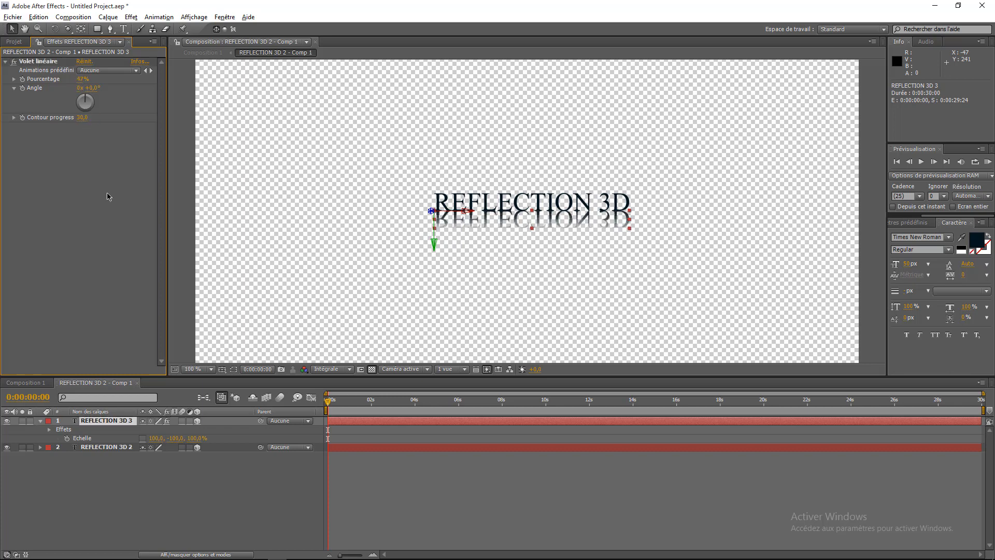
left_click_drag(80, 79, 81, 79)
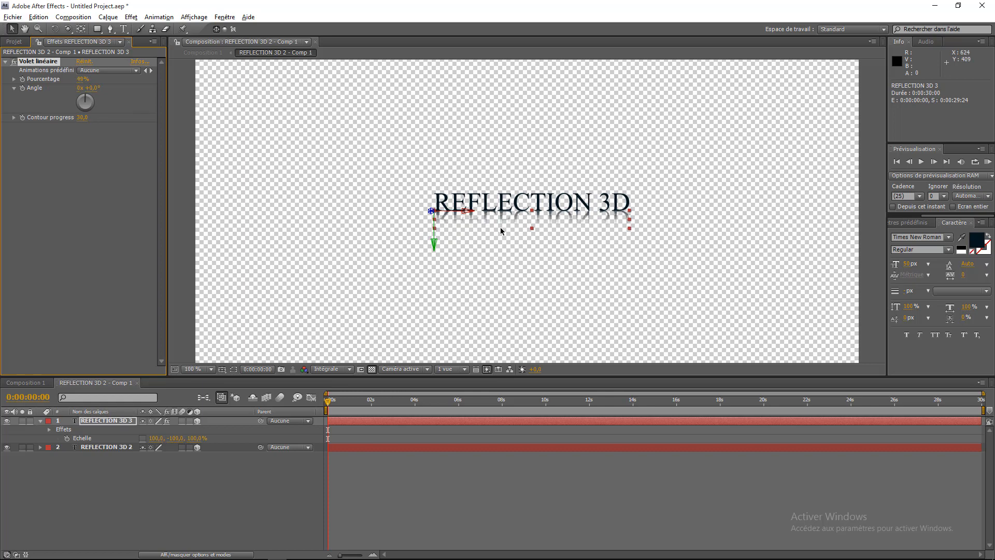
- Apply a Flou gaussien effect to the REFLECTION 3D 3 layer with an intensity of 1
left_click(115, 431)
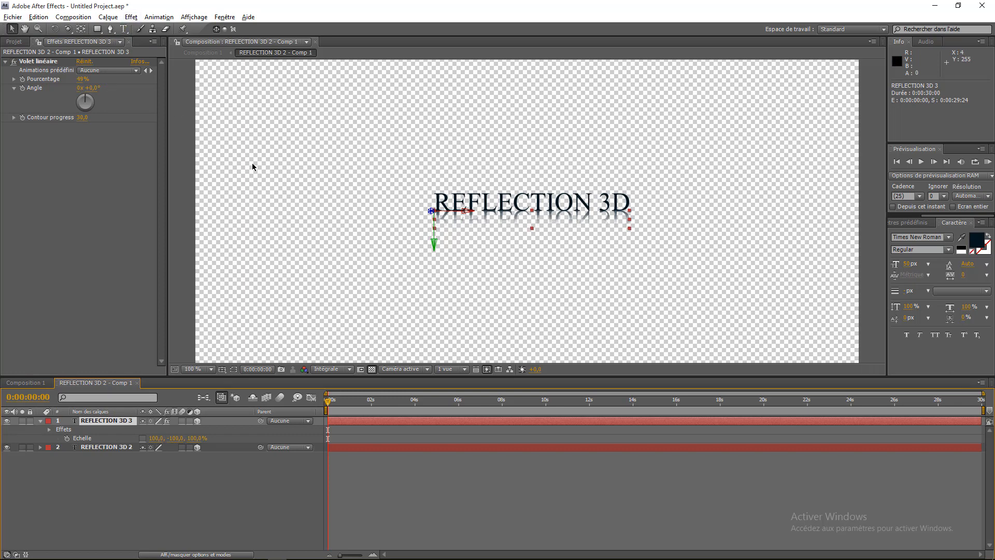
left_click(131, 19)
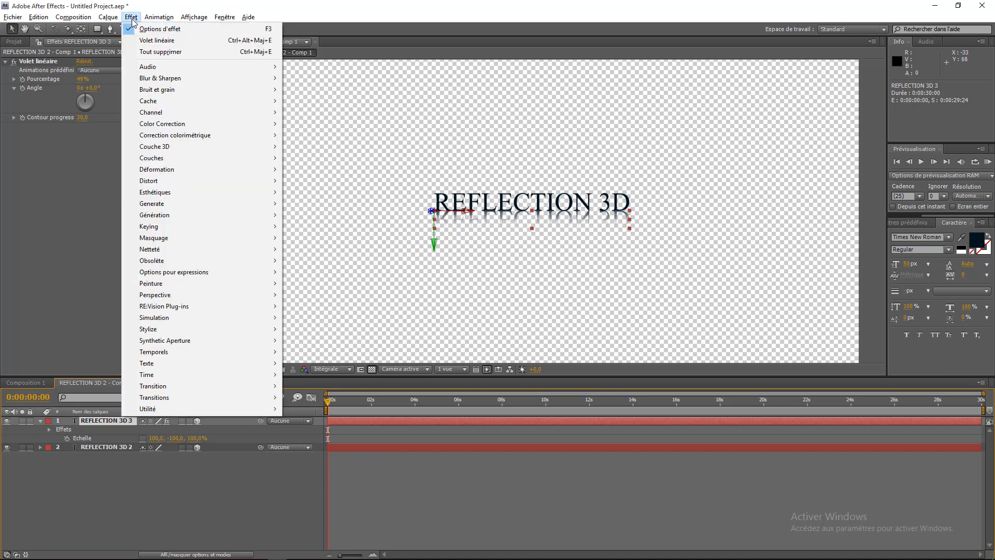
mouse_move(172, 252)
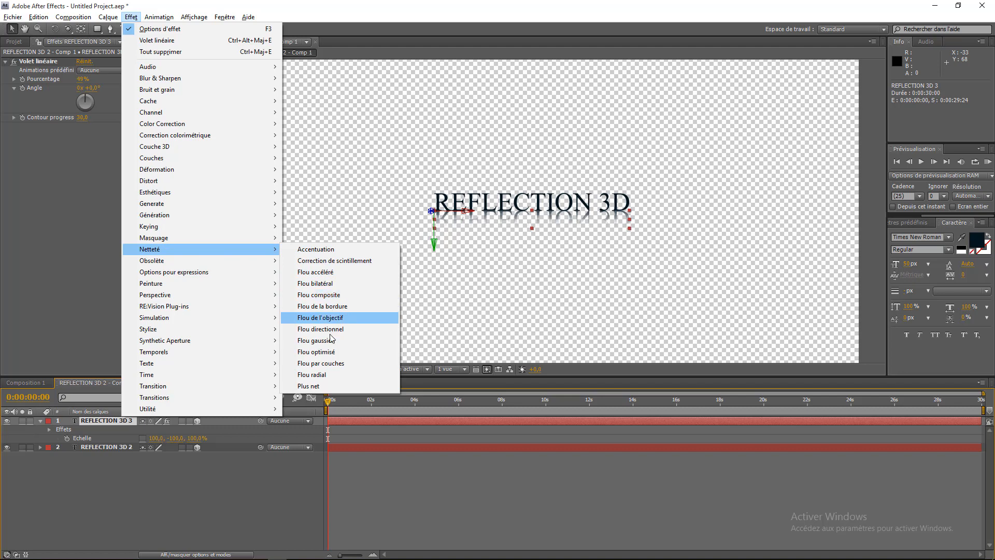
left_click(324, 341)
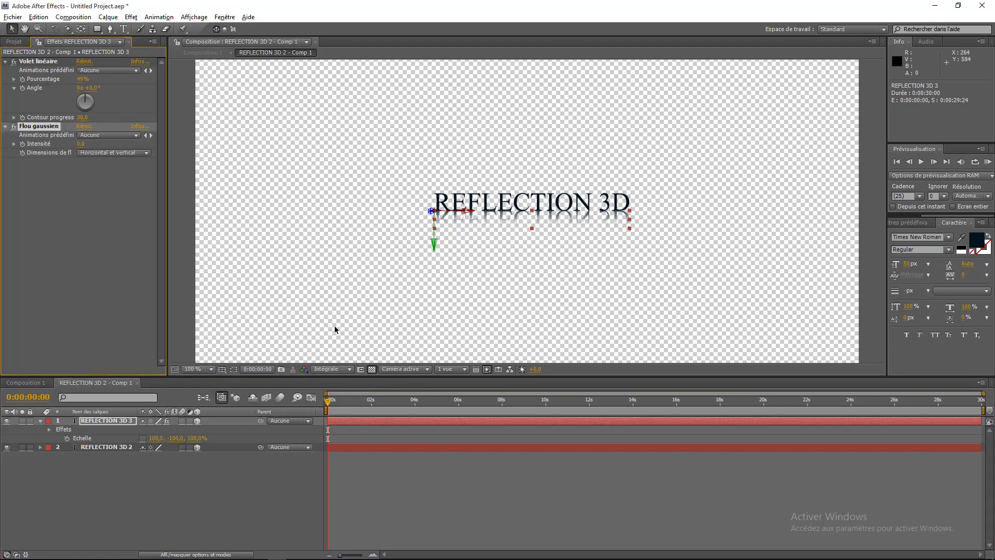
left_click(81, 144)
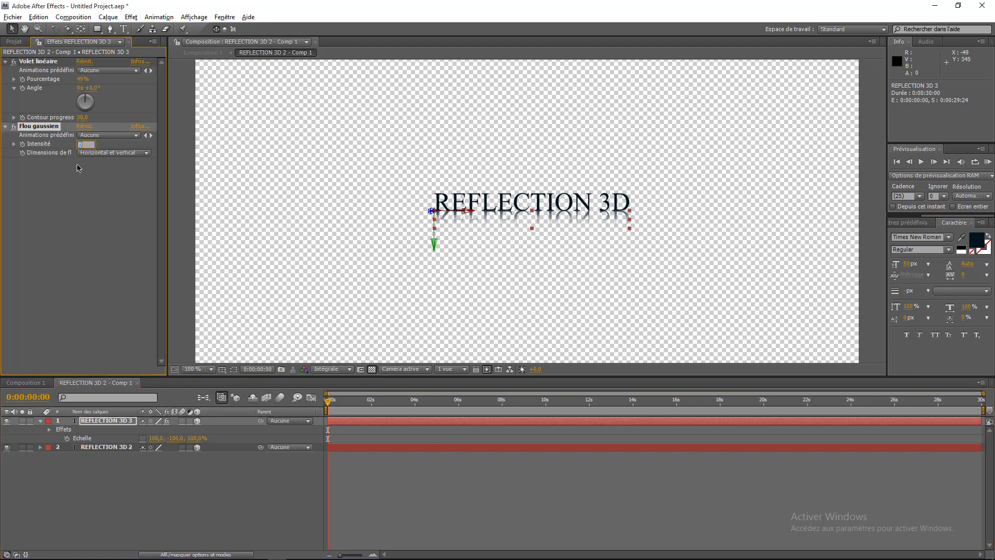
type("2")
left_click(86, 206)
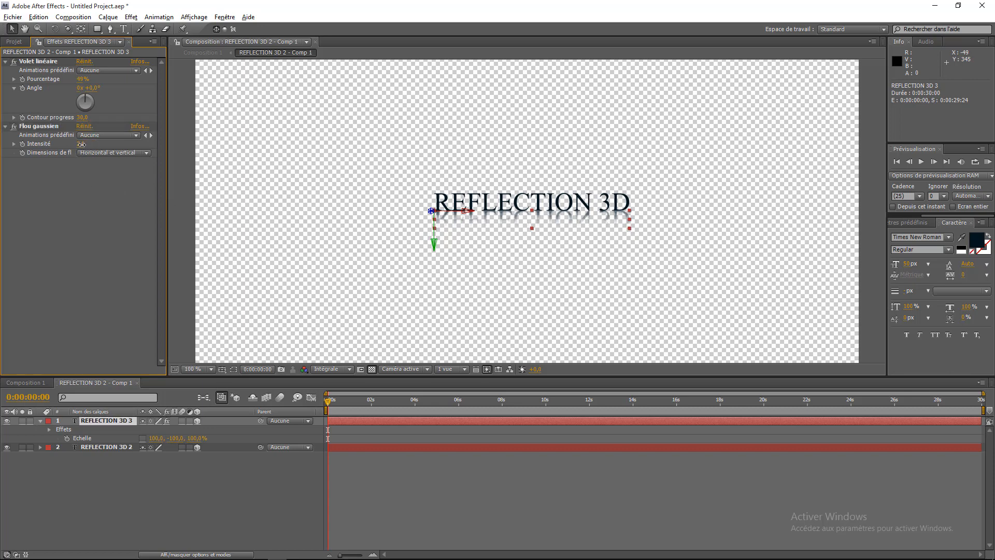
left_click(81, 144)
type("1")
left_click(83, 205)
- Set the REFLECTION 3D 3 layer's opacity to 60%
left_click(111, 426)
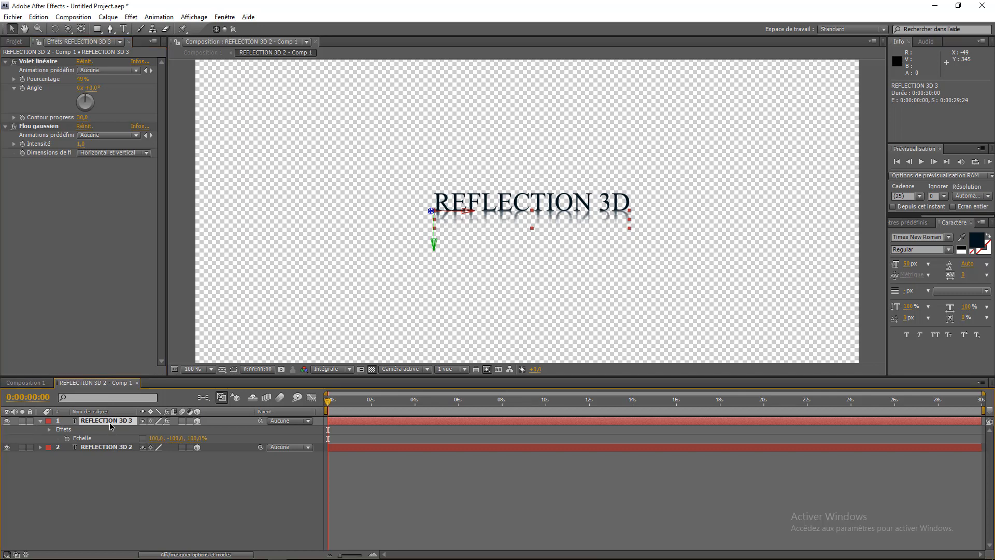
key("t")
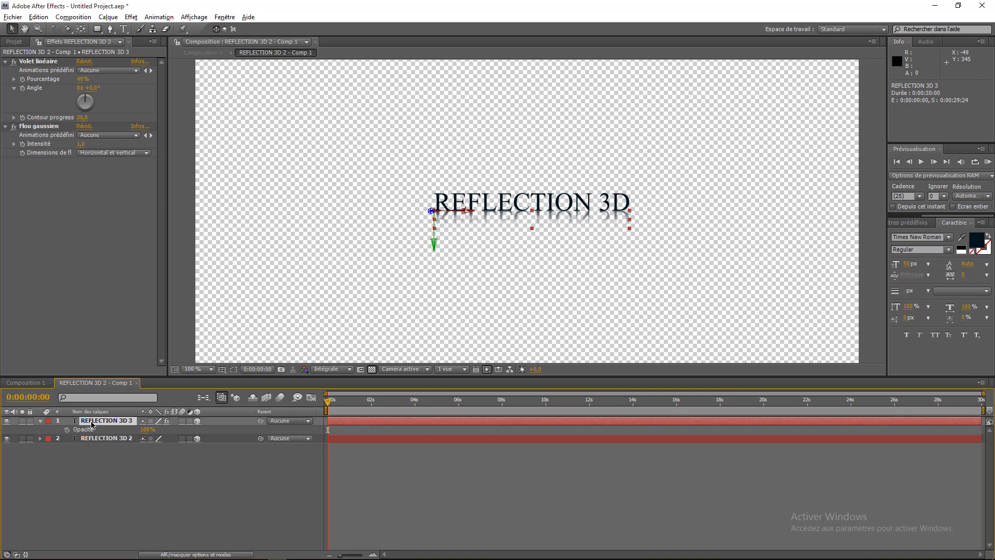
left_click(146, 430)
type("60")
left_click(153, 480)
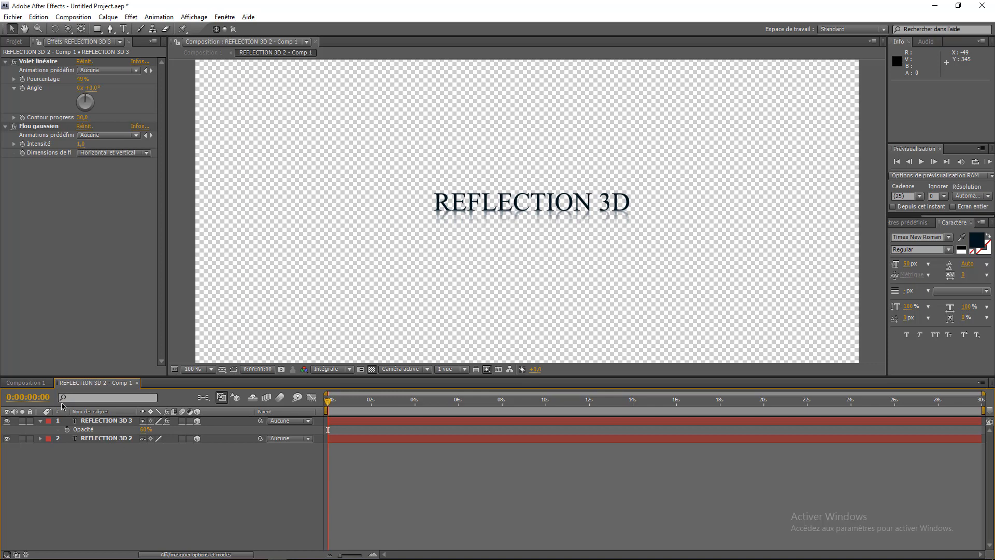
- Check the result in Composition 1, hide the REFLECTION 3D 2 layer inside the precomposition, and return to Composition 1
left_click(25, 382)
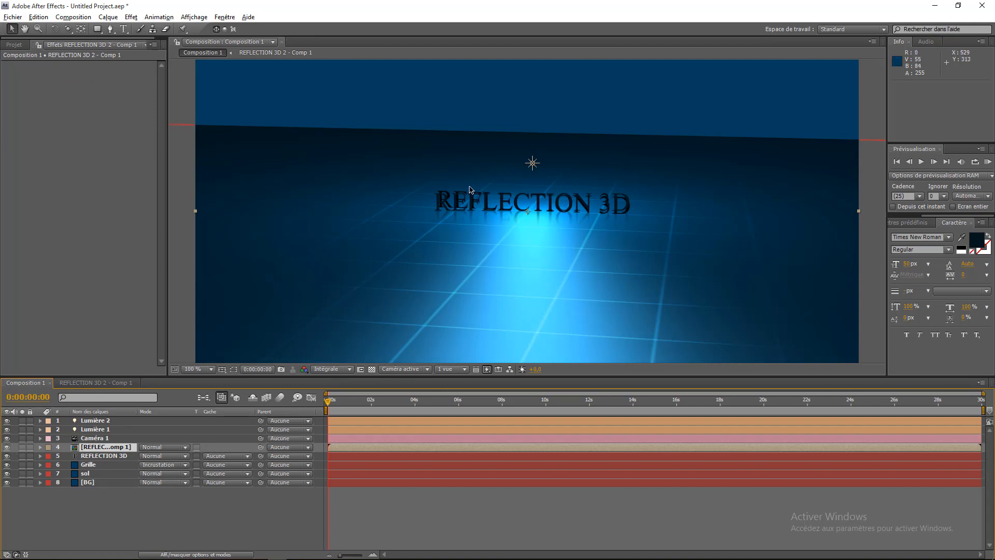
double_click(107, 445)
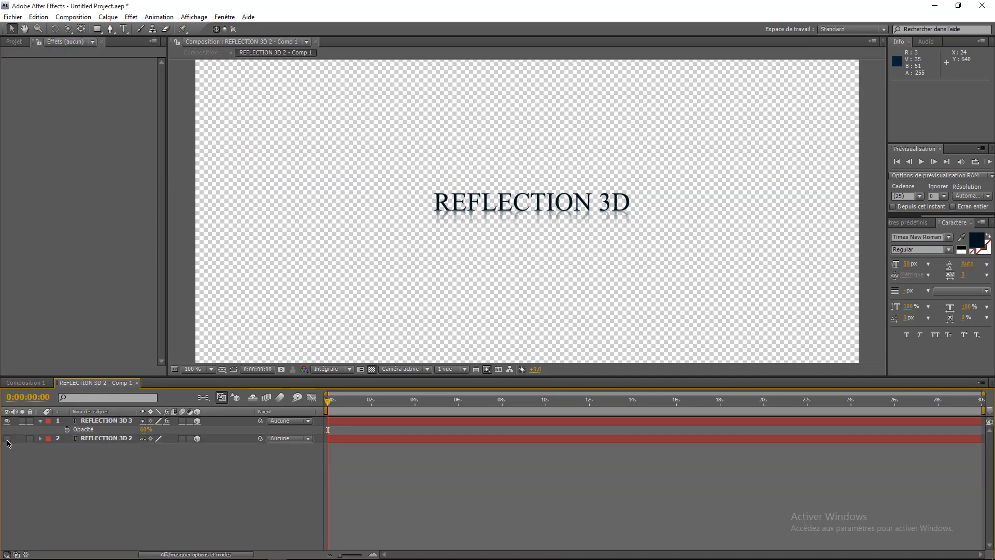
left_click(7, 439)
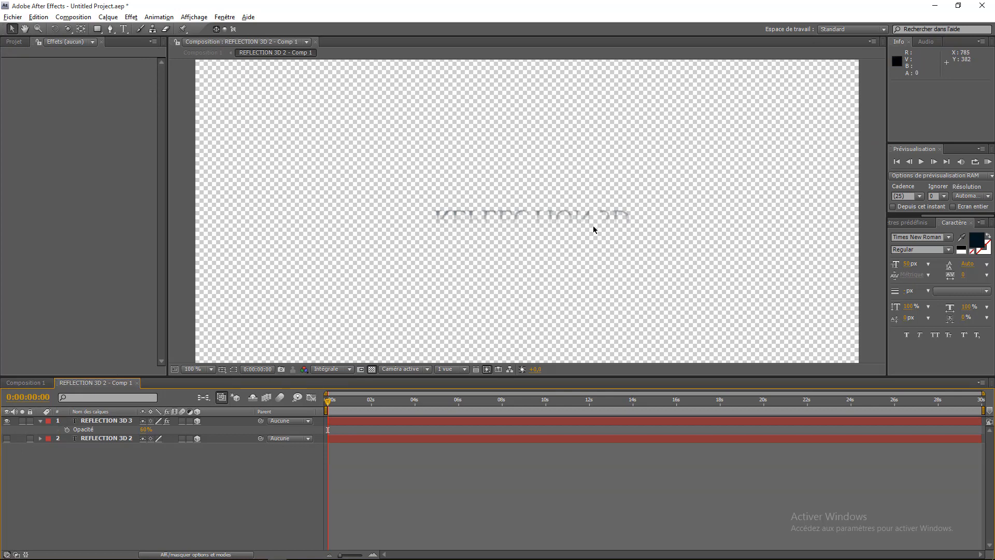
left_click(25, 382)
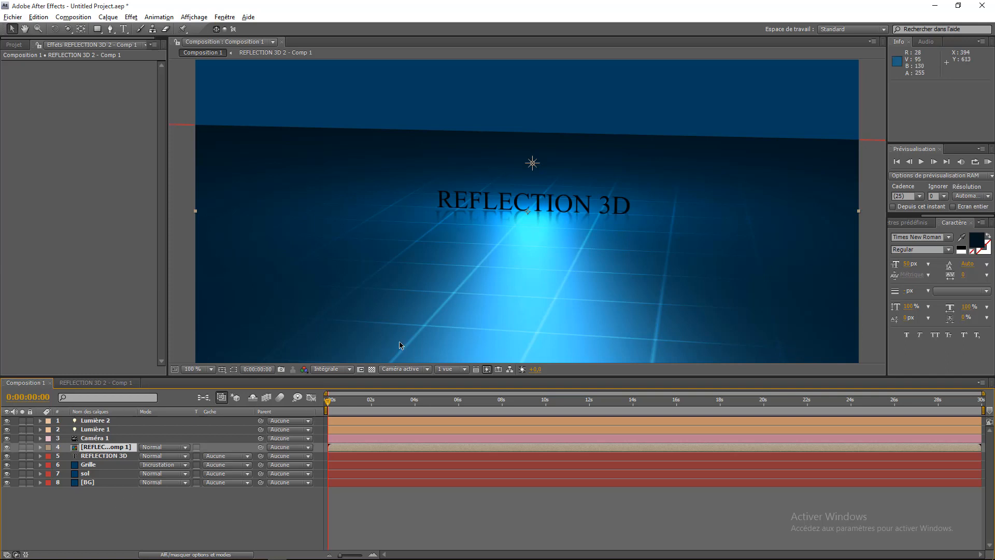
- Orbit the camera around the scene to inspect the text's reflection, and undo the orbit
left_click(67, 29)
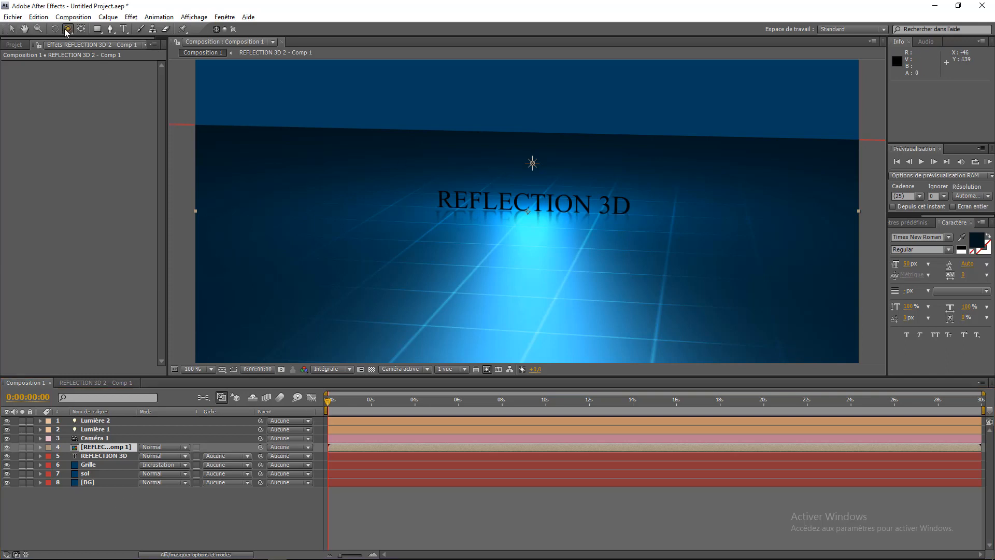
left_click_drag(497, 189, 218, 285)
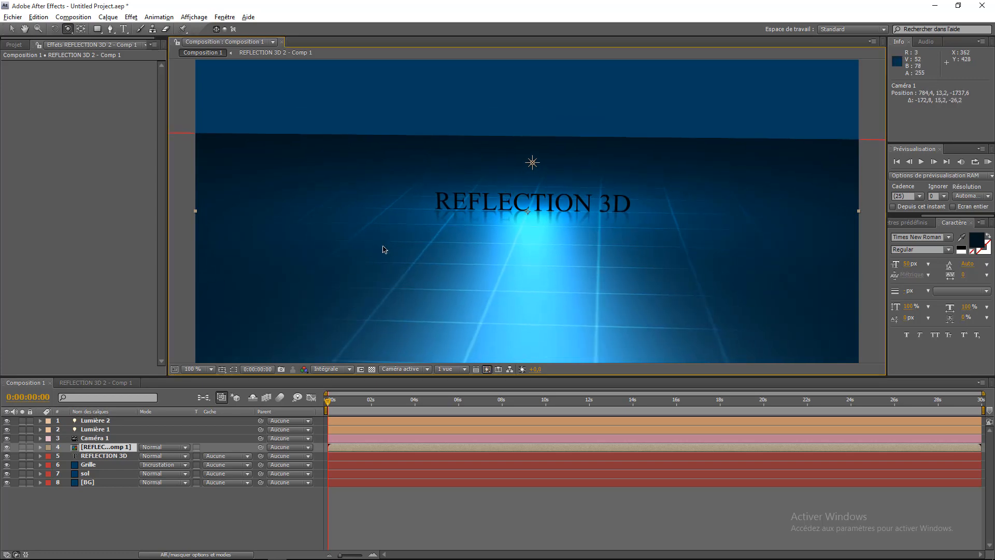
key("ctrl+z")
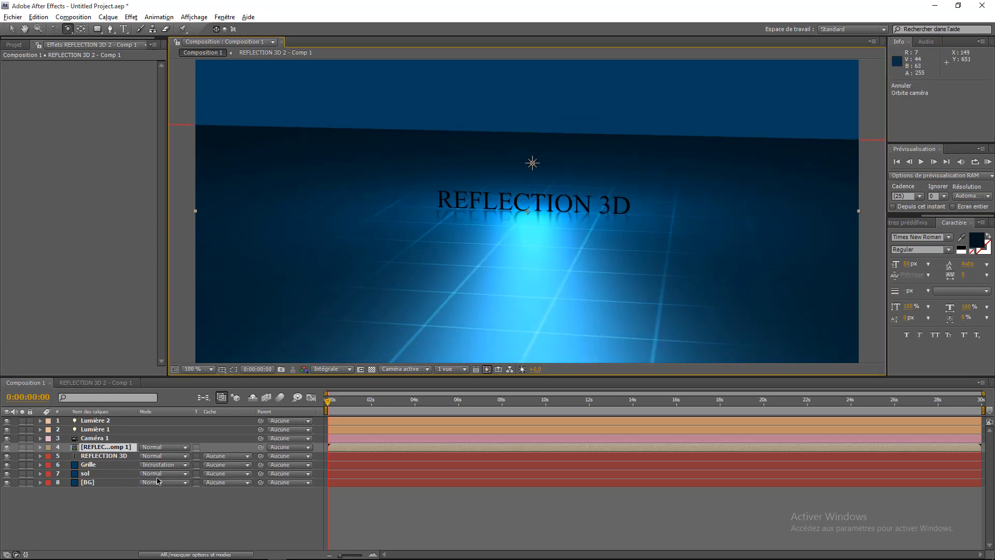
- Make the REFLECTION 3D 2 - Comp 1 layer 3D and orbit the camera slightly around the text
left_click(196, 553)
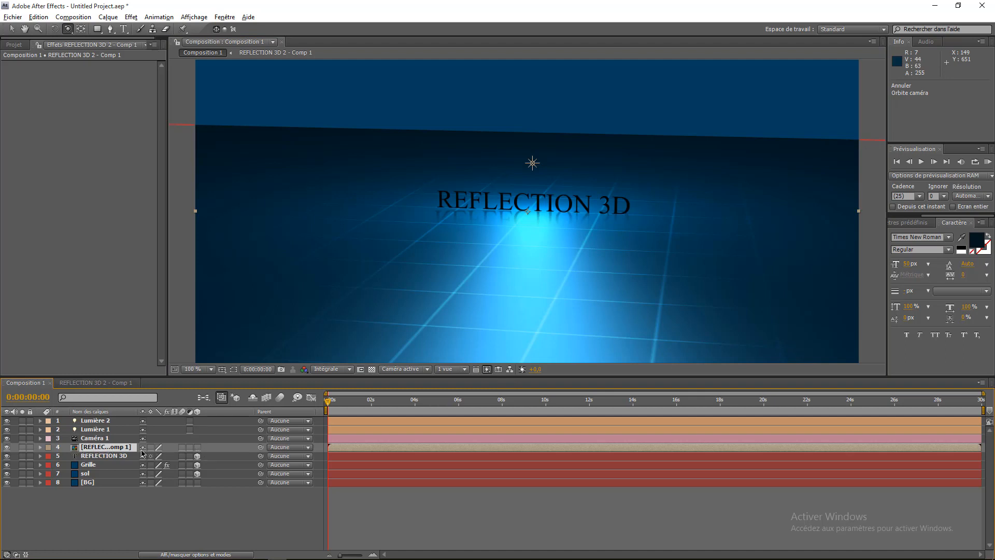
left_click(197, 447)
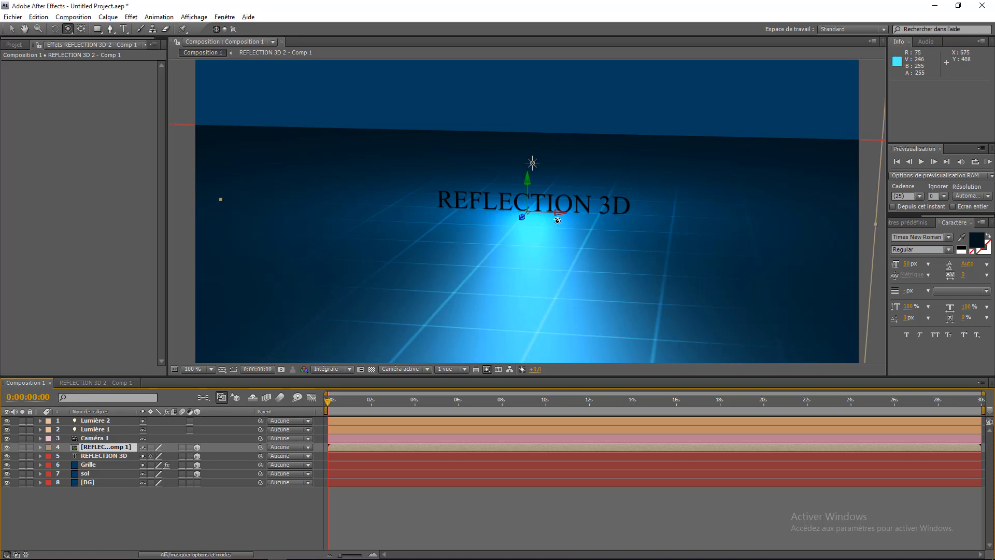
mouse_move(584, 197)
left_mouse_down()
mouse_move(610, 168)
mouse_move(605, 185)
mouse_move(604, 167)
mouse_move(601, 193)
mouse_move(629, 156)
mouse_move(633, 176)
mouse_move(578, 191)
mouse_move(671, 178)
mouse_move(687, 160)
mouse_move(674, 175)
mouse_move(655, 166)
mouse_move(580, 200)
left_mouse_up()
key("v")
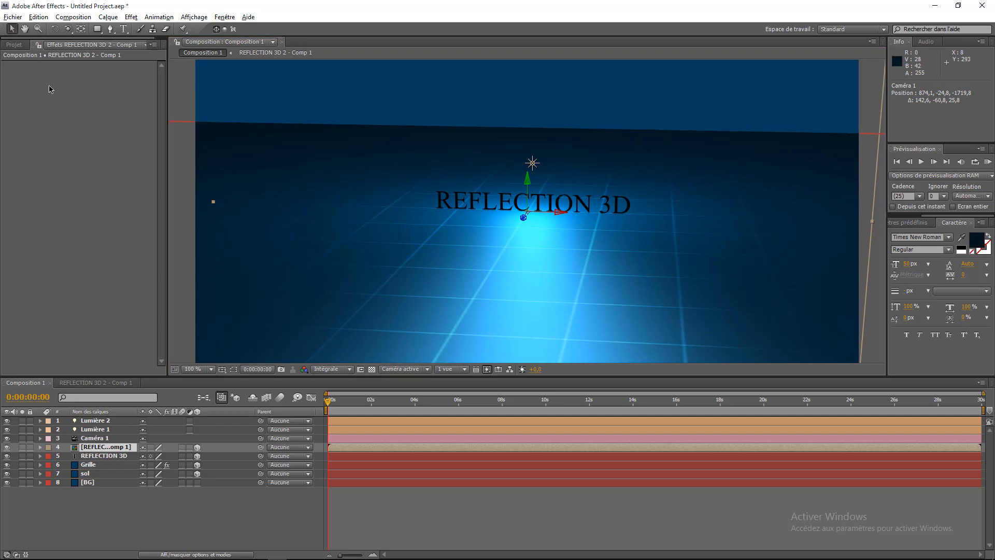
- Create an adjustment layer and place it between the REFLECTION 3D 2 - Comp 1 layer and the REFLECTION 3D text layer
left_click(108, 17)
mouse_move(134, 31)
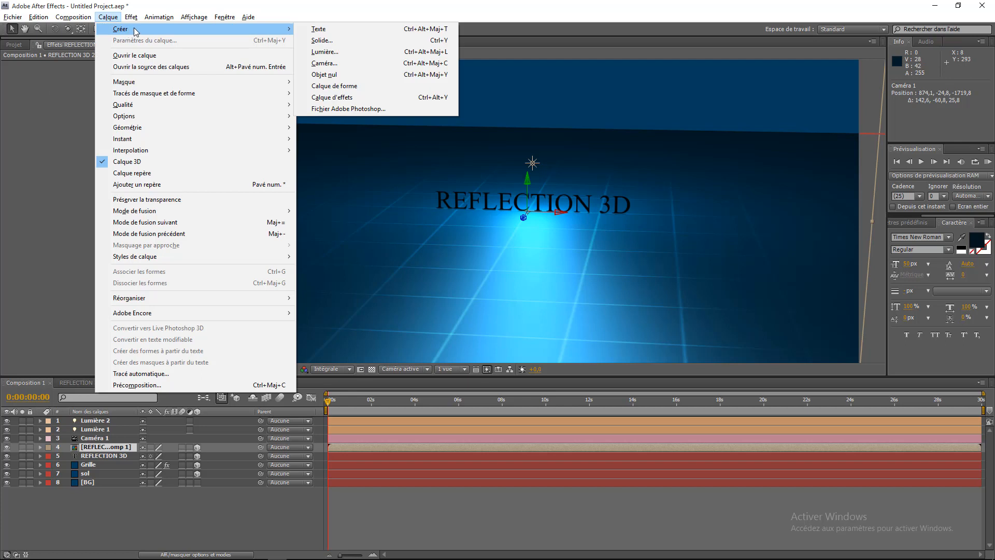
left_click(335, 97)
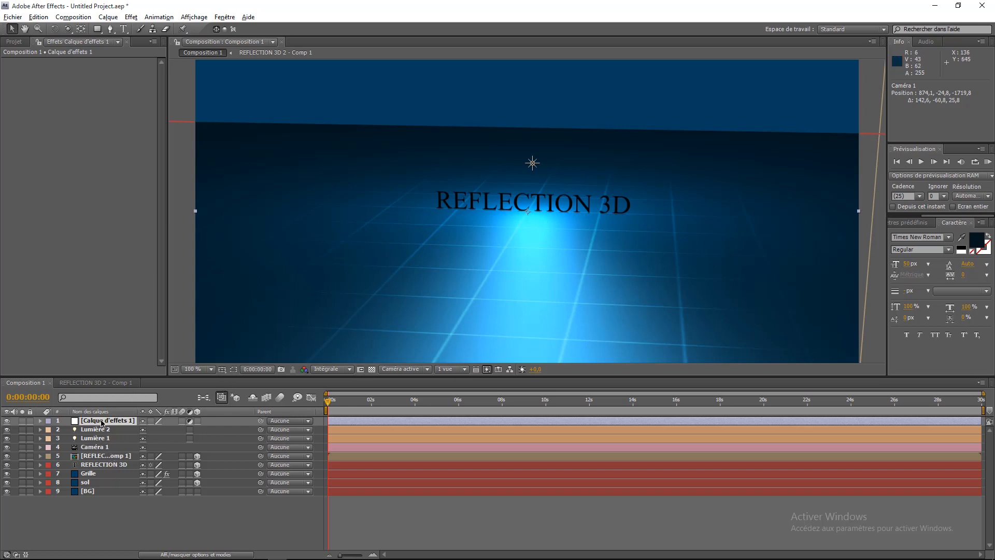
left_click_drag(102, 422, 107, 461)
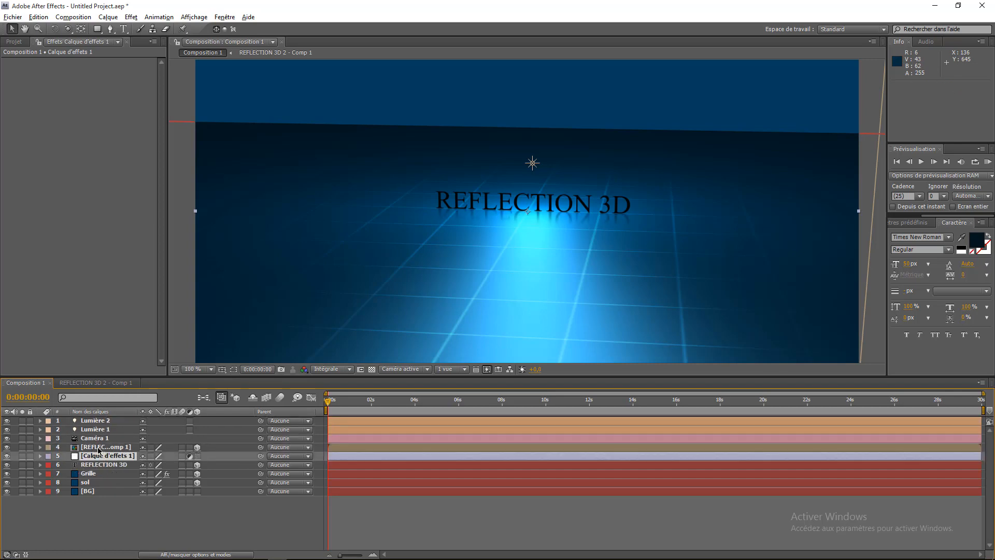
- Deselect the text layer and orbit the camera to a lower viewpoint, at position about 786, 113, -1754
left_click(96, 465)
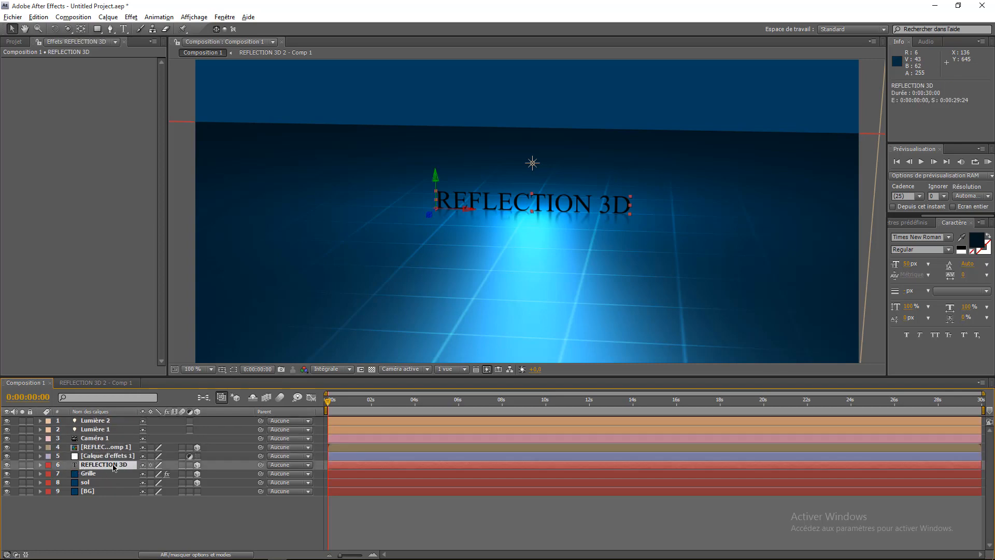
left_click(137, 515)
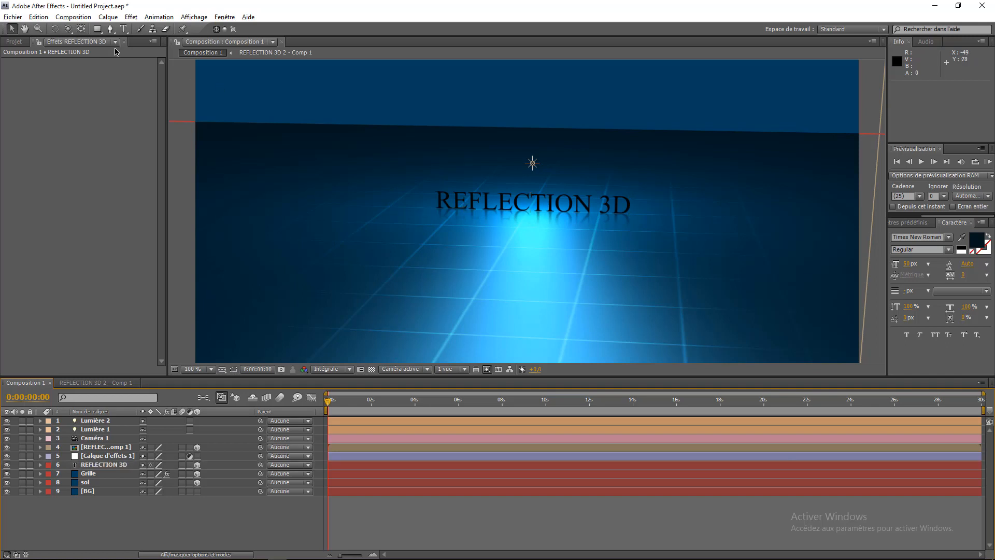
left_click(67, 29)
left_click_drag(569, 185, 544, 189)
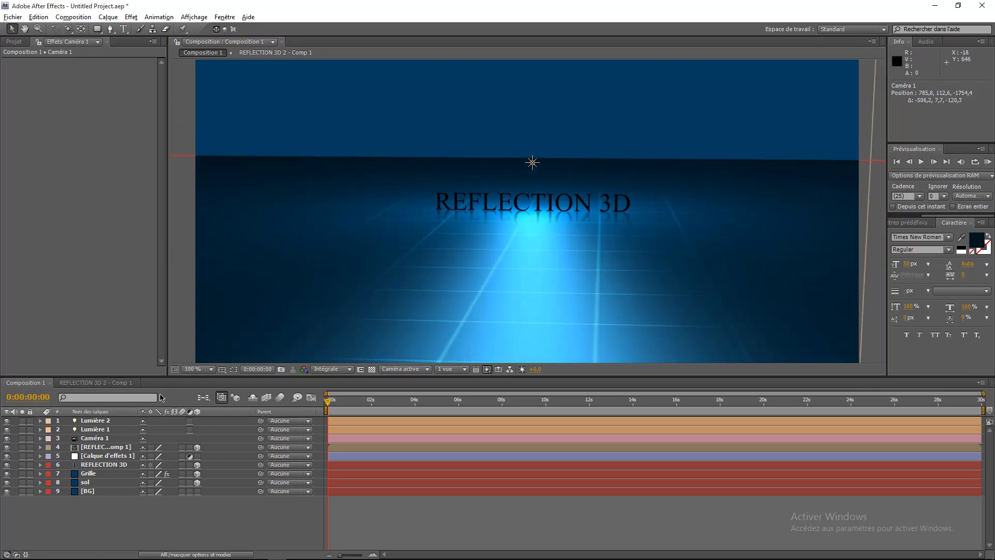
- Try Flou gaussien intensities of 1.5 and 1.3 on the REFLECTION 3D 3 layer inside the precomposition, checking the result in Composition 1
left_click(103, 383)
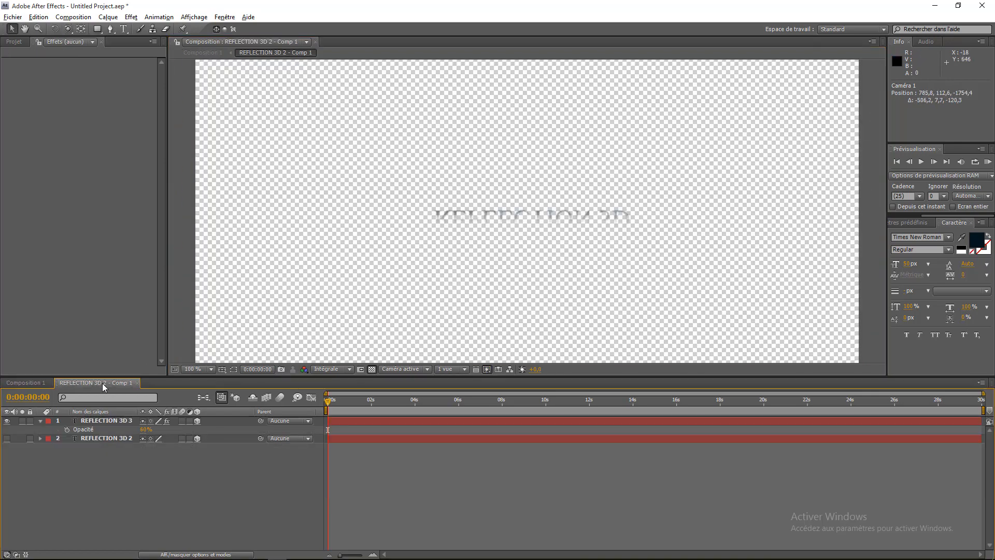
left_click(101, 440)
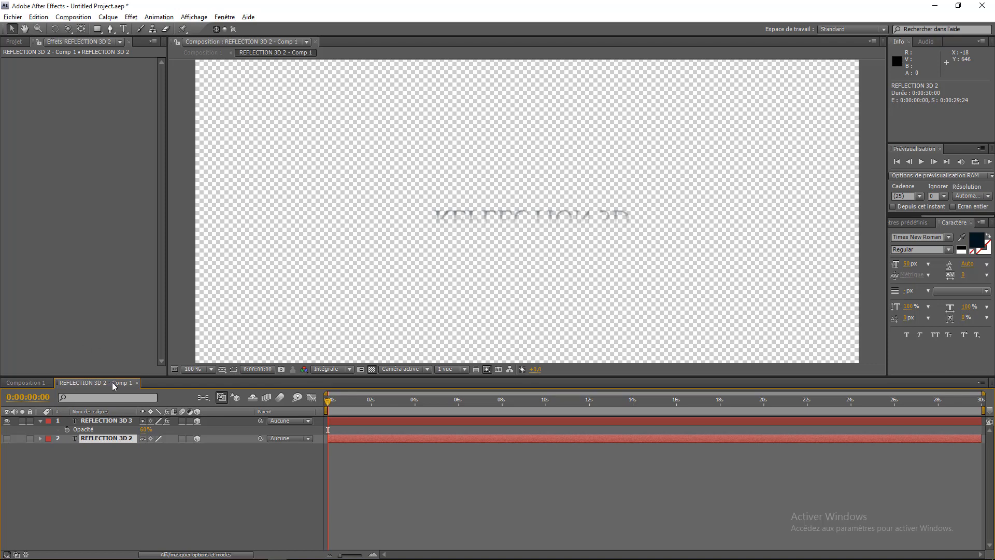
left_click(85, 423)
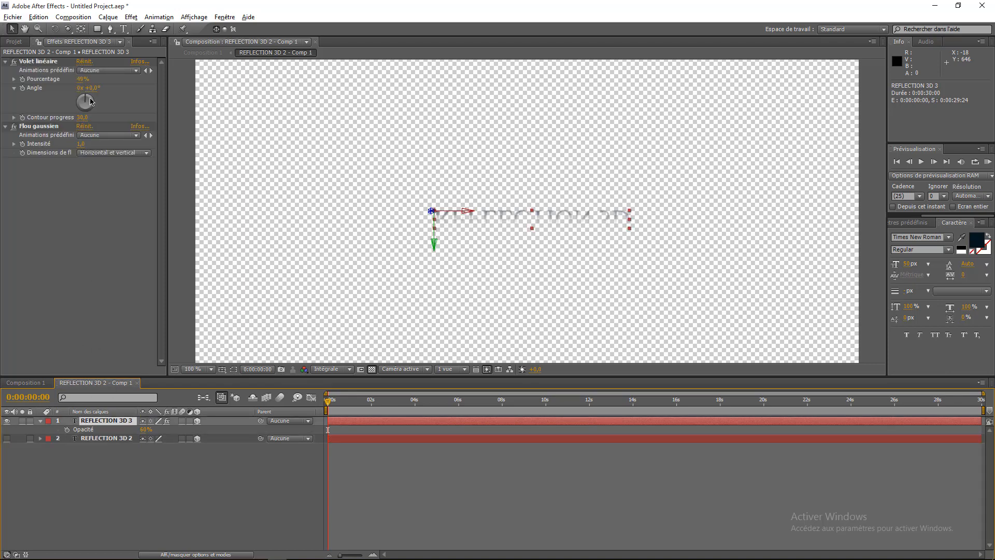
left_click(81, 144)
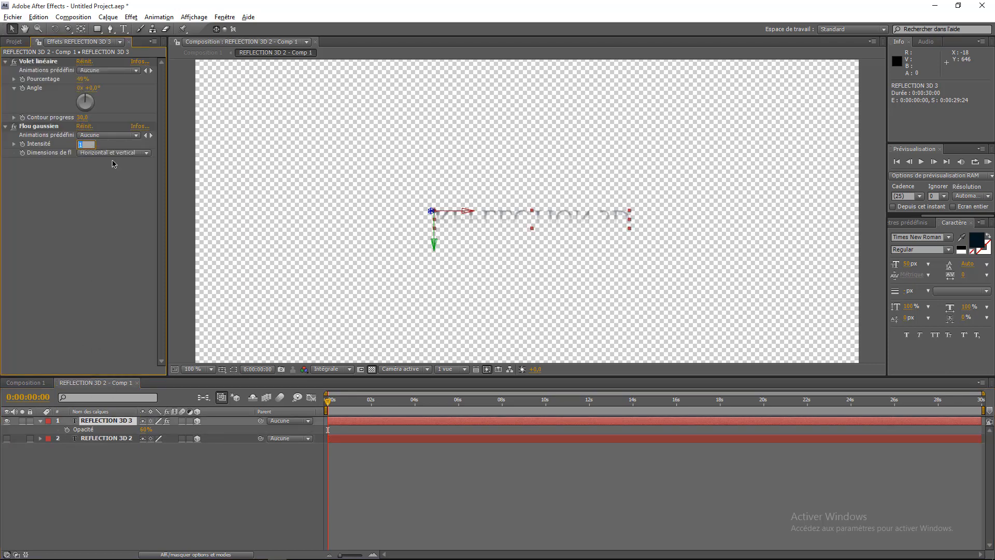
type("1,5")
key("Return")
left_click(81, 144)
type("1.3")
key("Return")
left_click(35, 382)
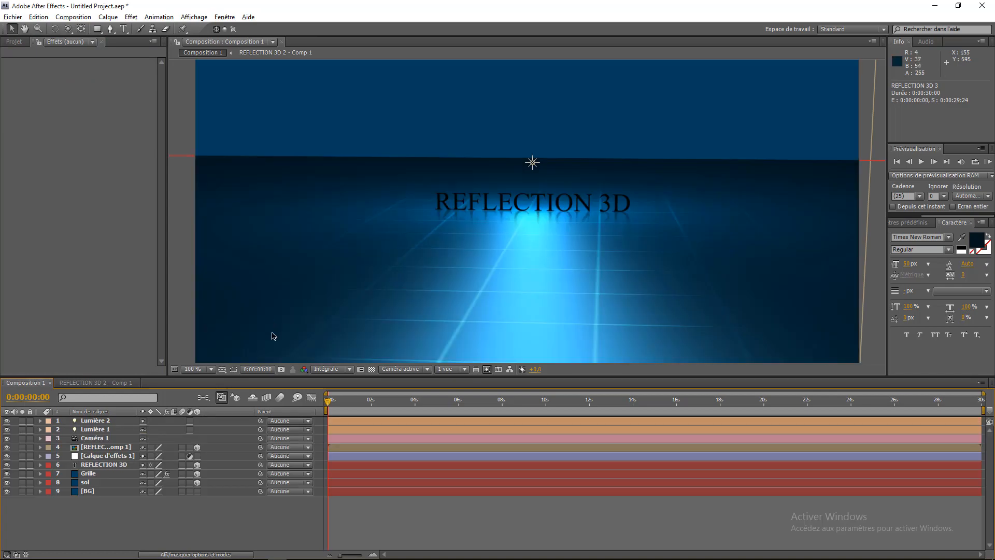
- Set the REFLECTION 3D 3 layer's Flou gaussien intensity to 1.2 and return to Composition 1
left_click(96, 383)
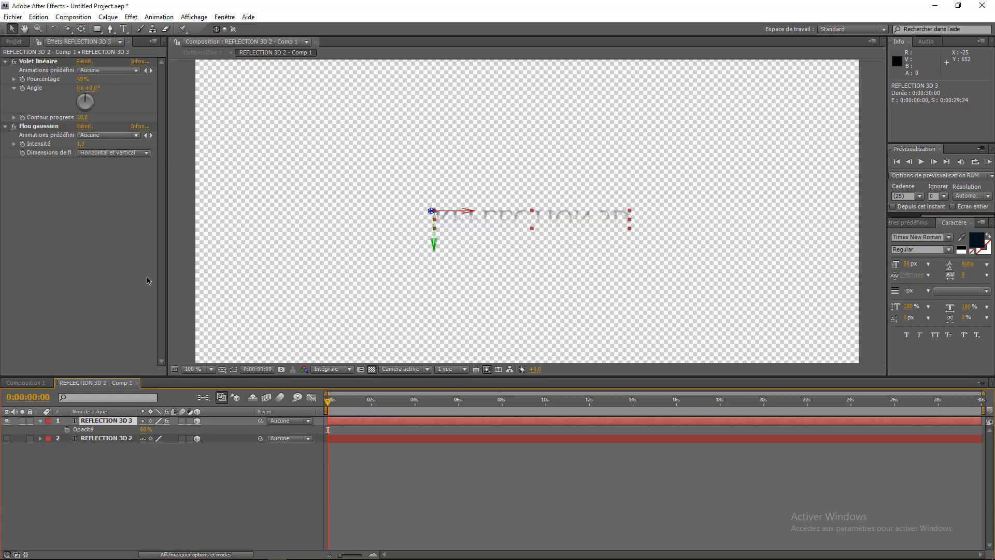
left_click(83, 143)
type("1.2")
key("Return")
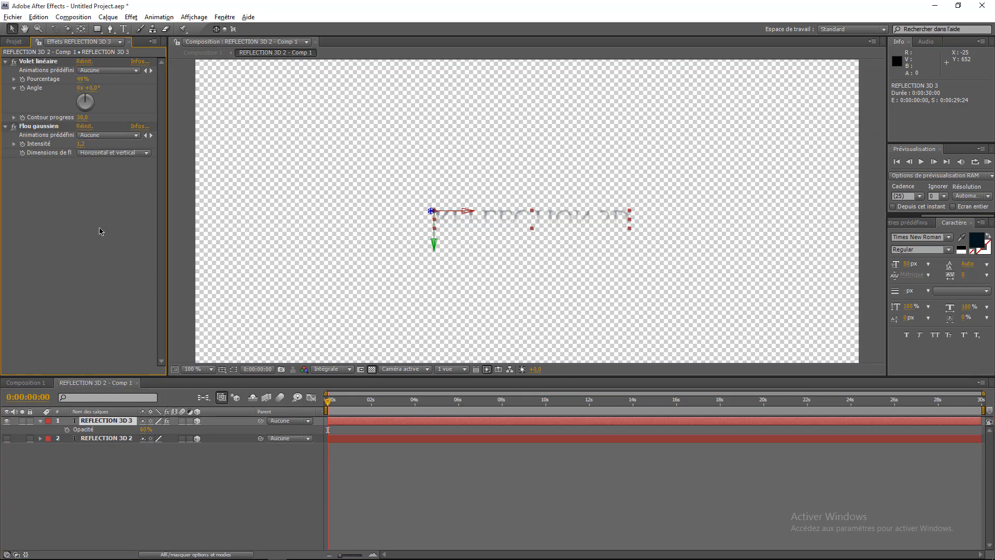
left_click(21, 383)
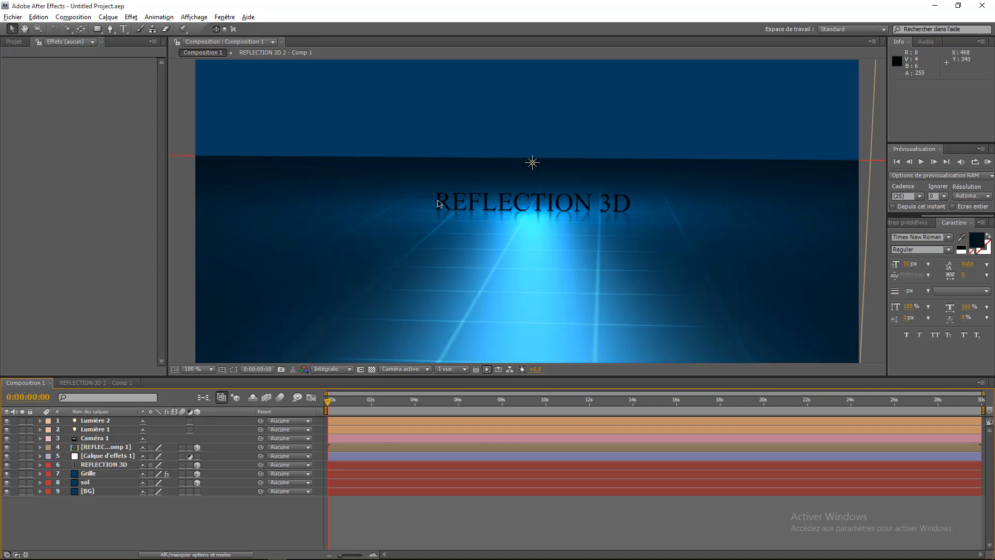
- Apply a Dégradé effect to the BG layer and sample a blue from the scene as its start colour
left_click(87, 493)
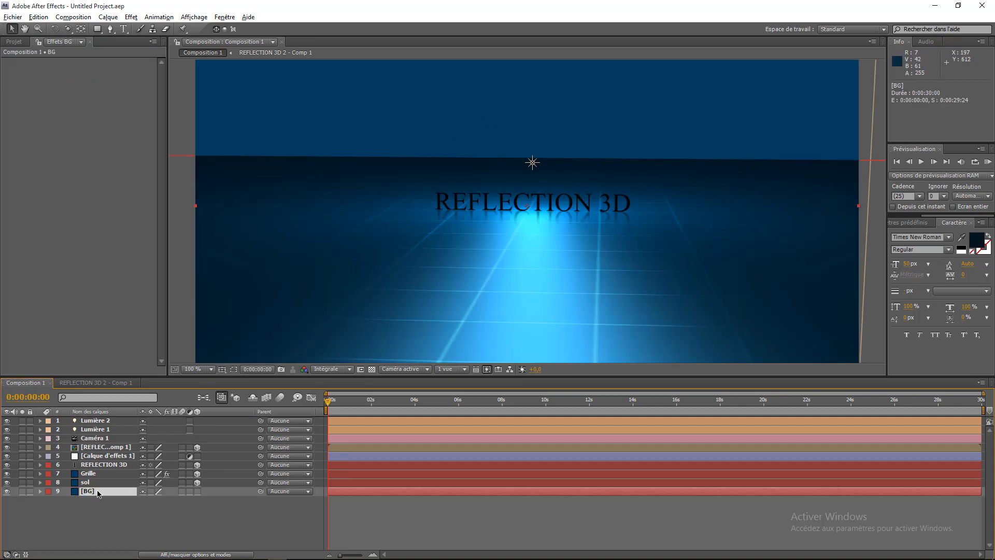
left_click(131, 16)
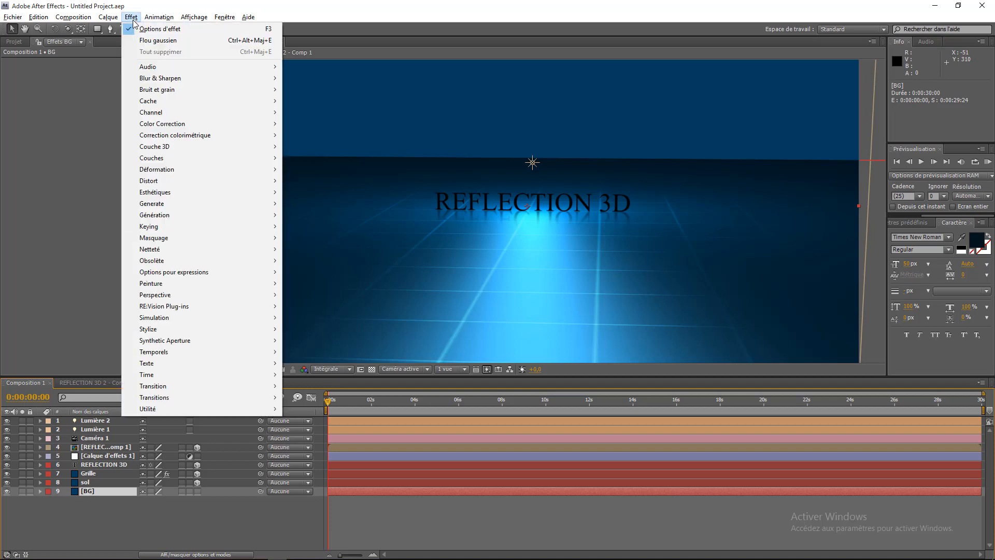
mouse_move(173, 217)
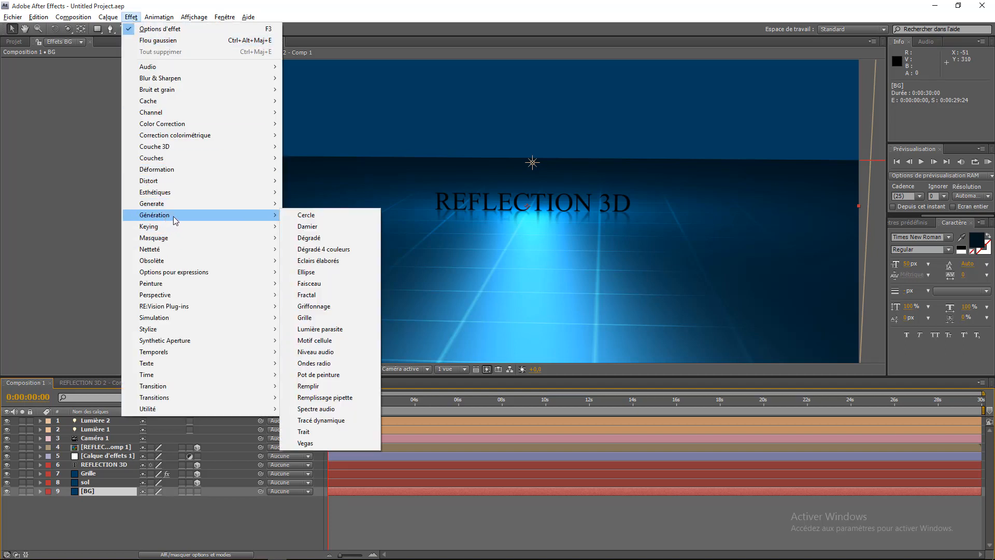
left_click(327, 238)
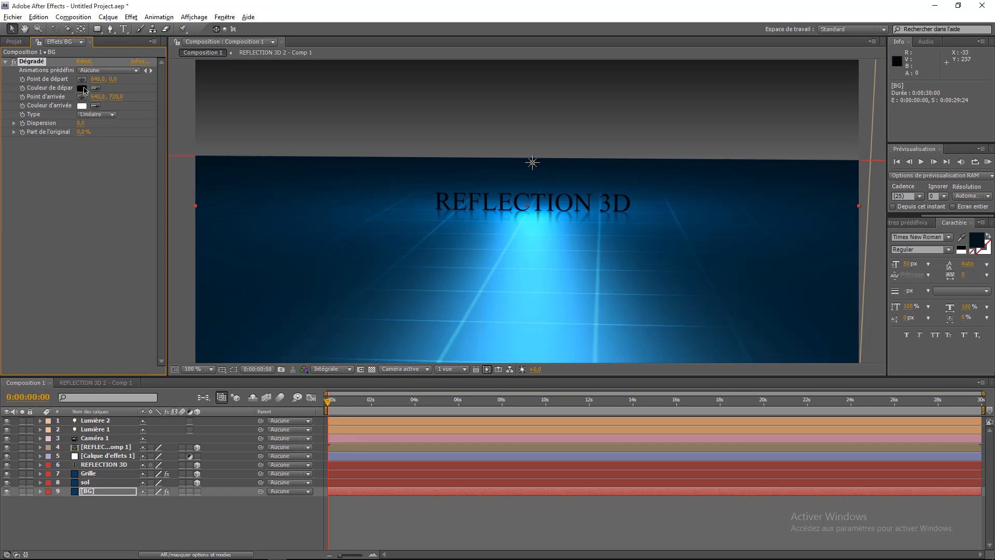
left_click(95, 89)
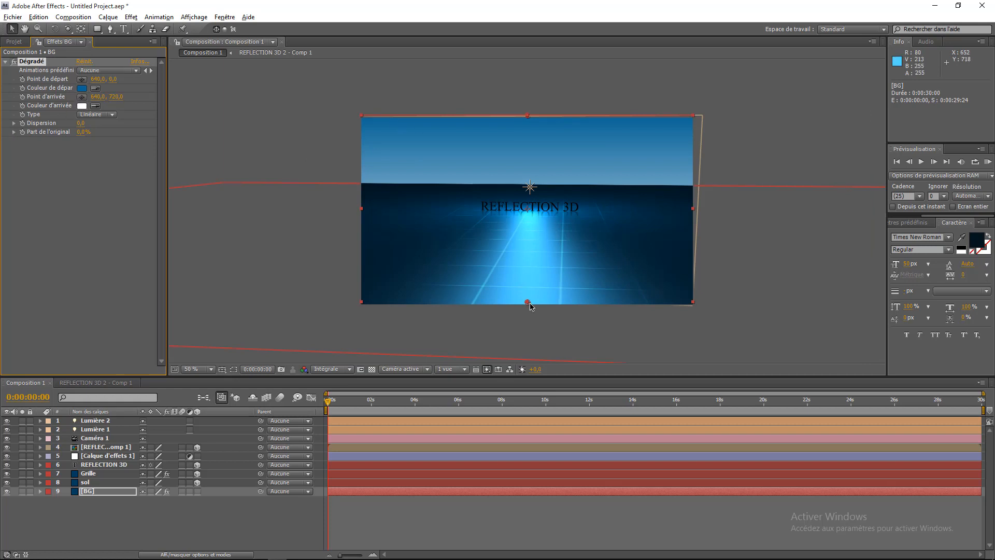
- Move the BG gradient's end point to about 626, 544 and its start point to about 668, -66
left_click_drag(530, 306, 526, 258)
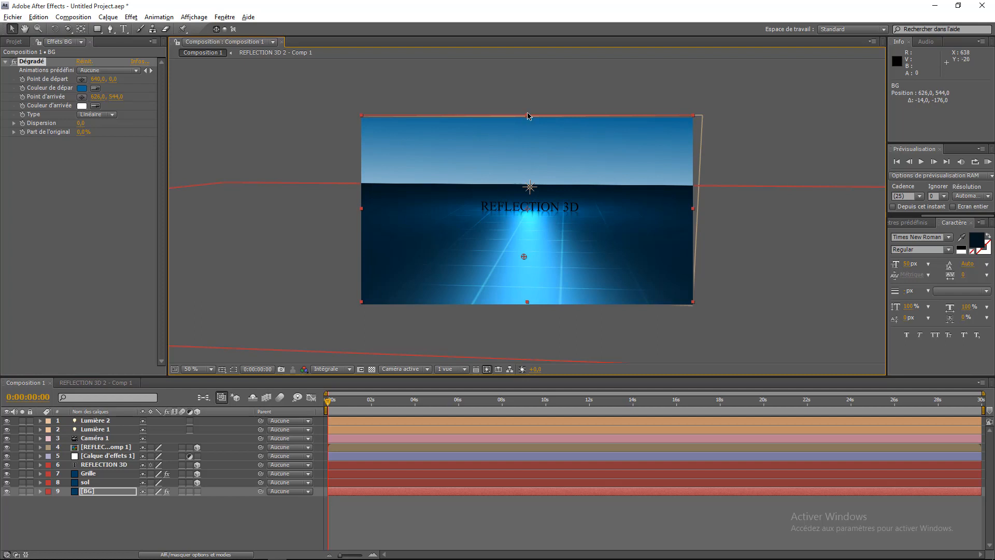
mouse_move(528, 117)
left_mouse_down()
mouse_move(527, 97)
mouse_move(535, 103)
left_mouse_up()
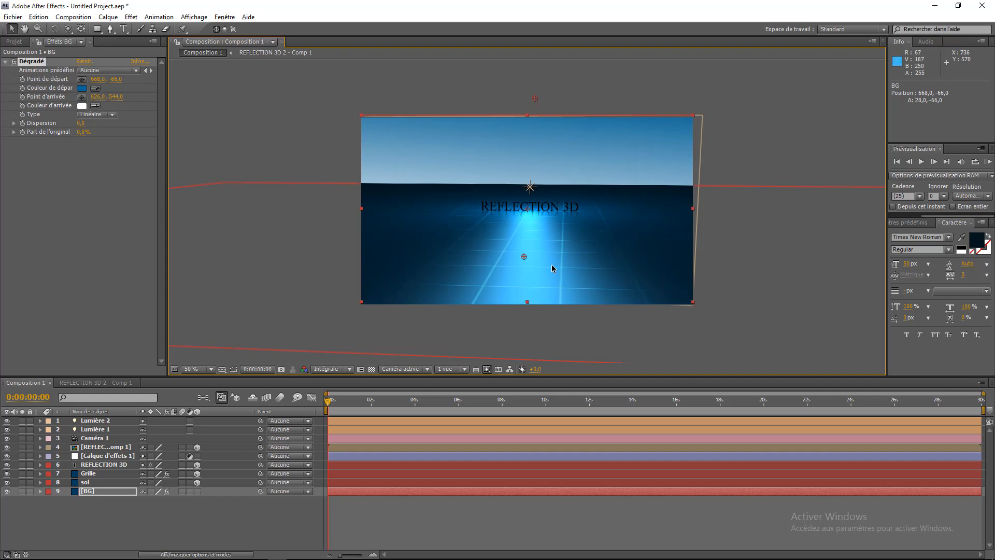
left_click(199, 370)
left_click(205, 193)
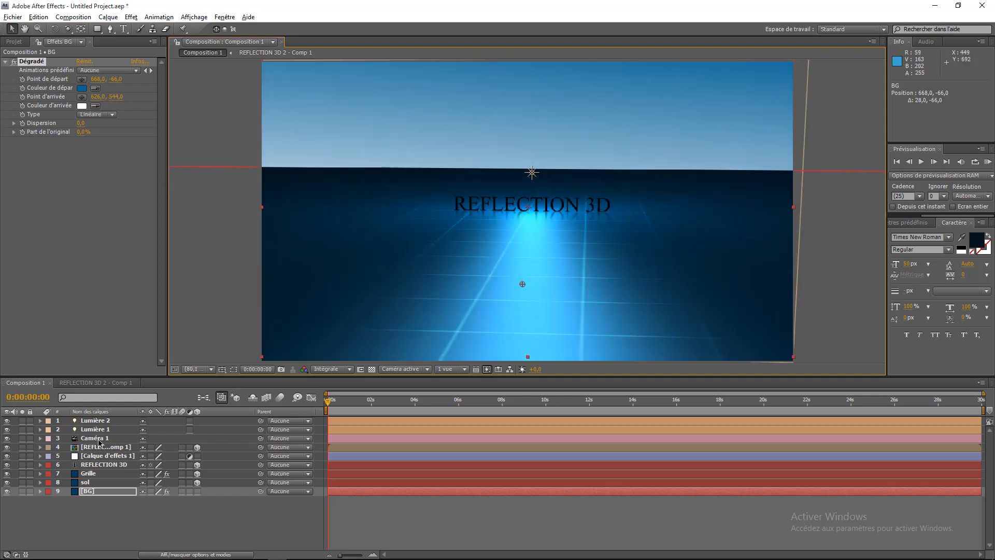
- Enlarge the viewer area and orbit Caméra 1 to an angled view of the text, at position about 1395, 370, -915
left_click(96, 439)
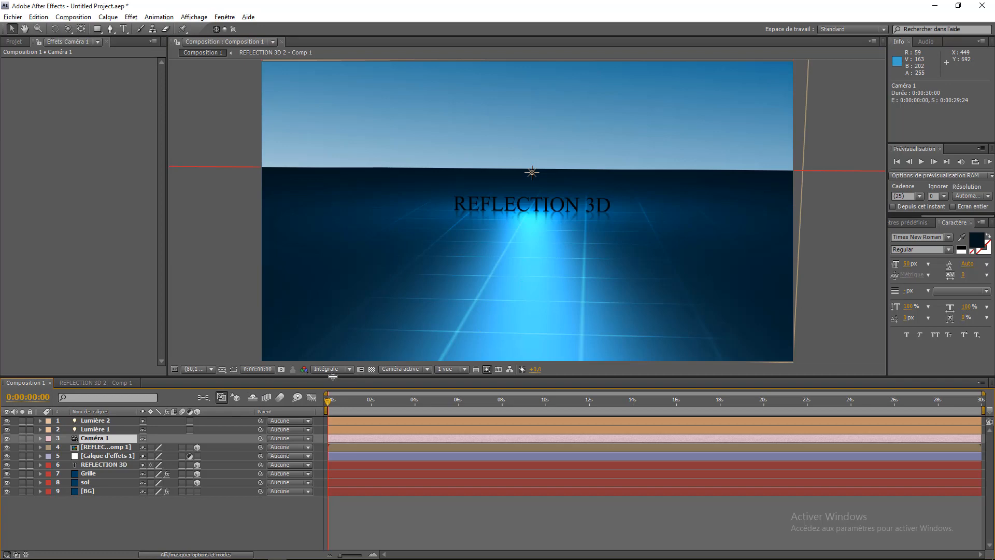
left_click_drag(333, 377, 332, 393)
left_click(68, 28)
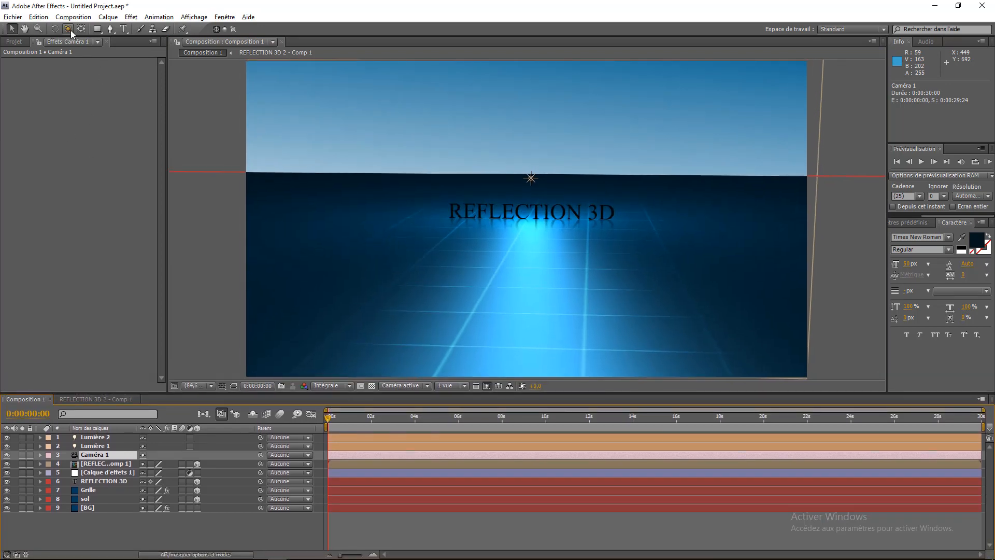
left_click_drag(513, 166, 587, 170)
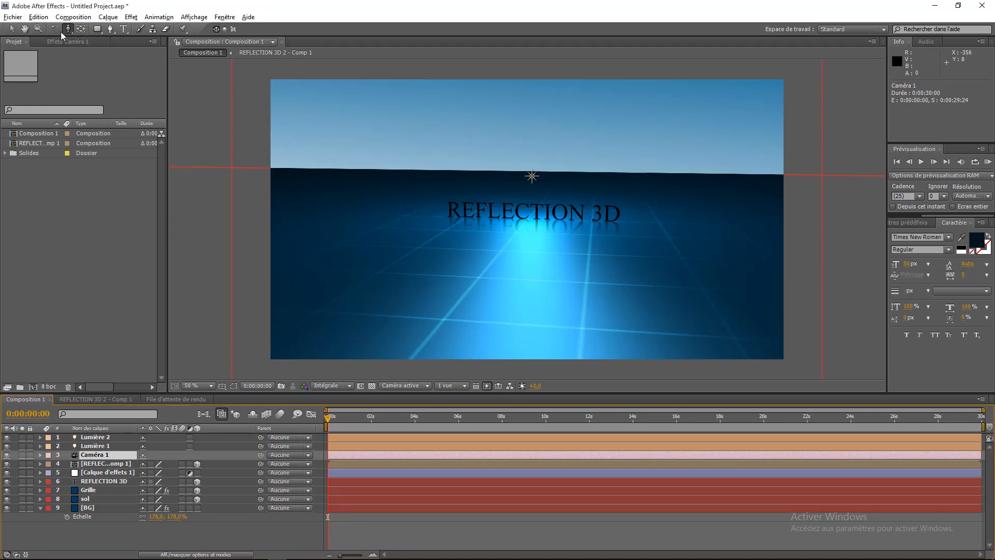
left_click(55, 29)
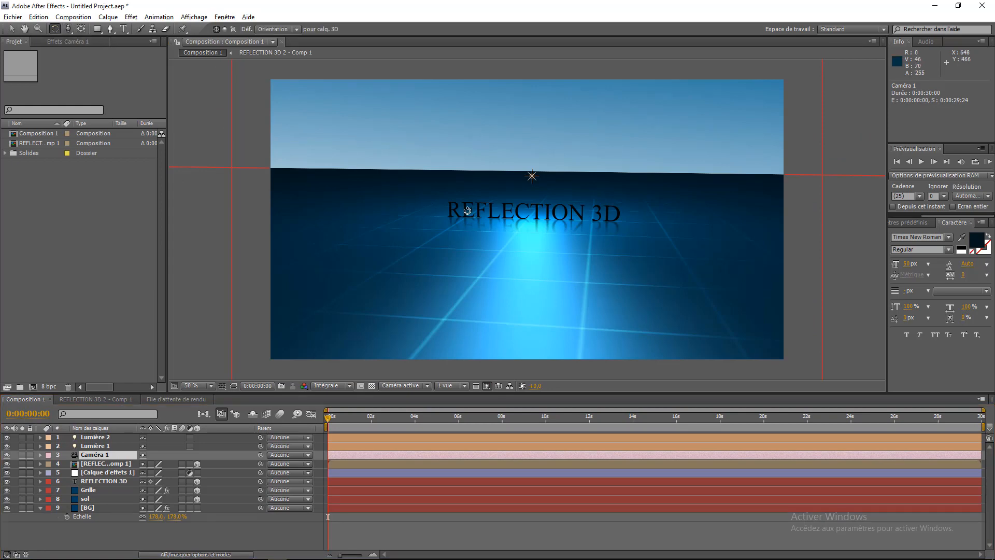
left_click_drag(67, 28, 96, 45)
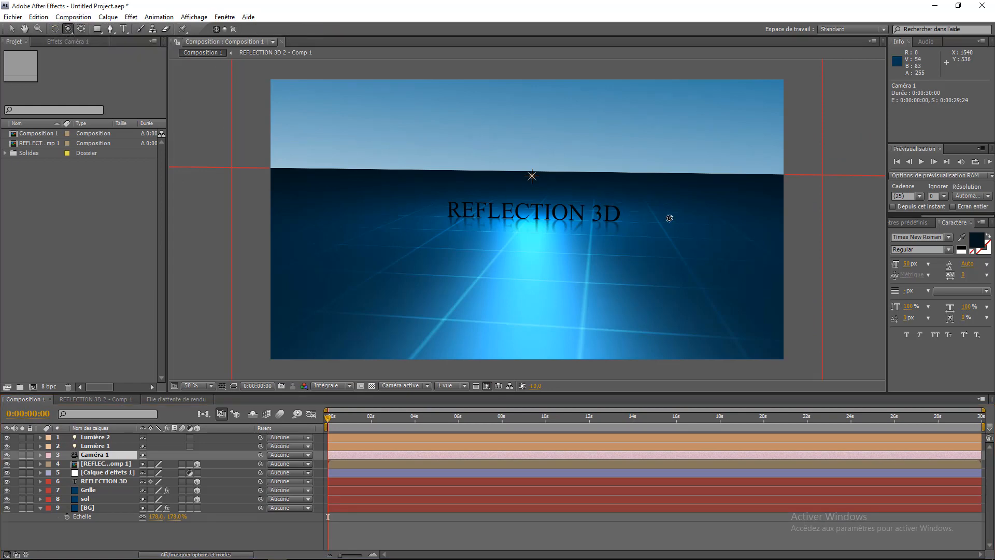
left_click_drag(631, 218, 565, 211)
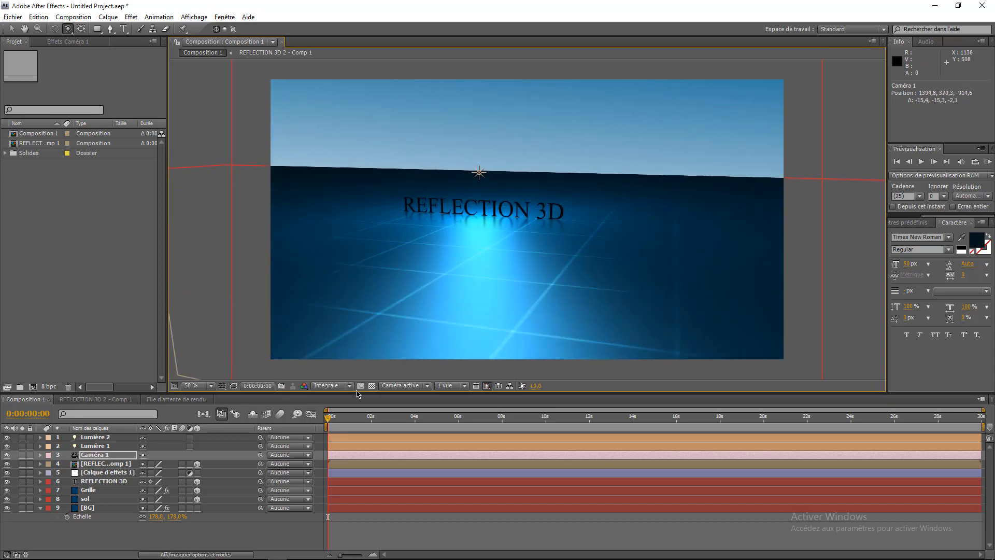
- Enable keyframing for Caméra 1's Position and Point ciblé at 0:00:00:00
left_click(41, 455)
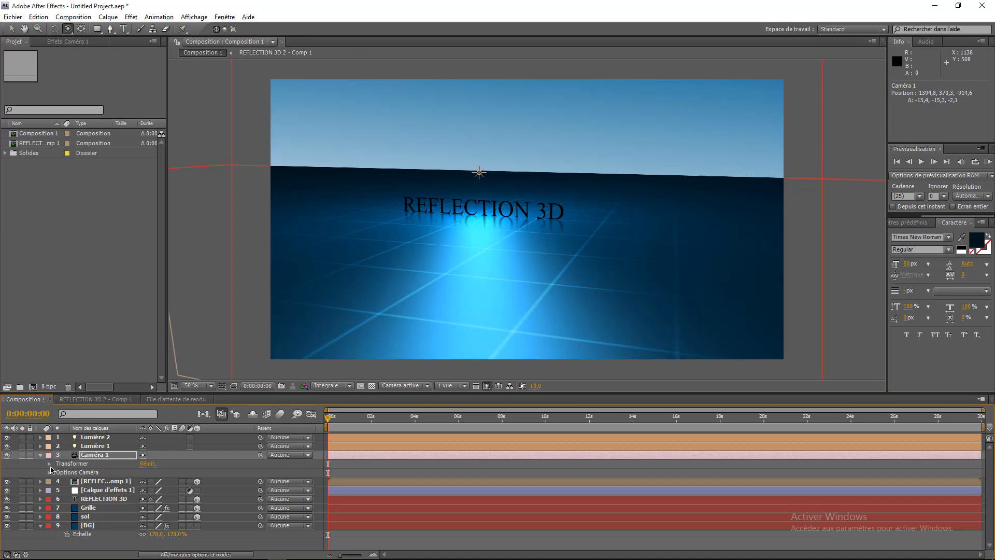
left_click(48, 464)
left_click(67, 481)
left_click(67, 472)
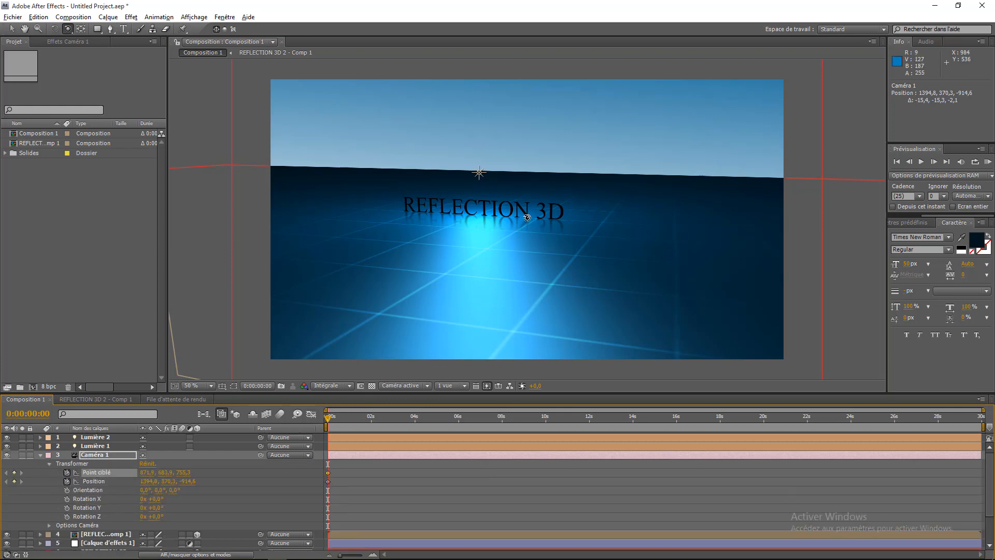
- Reframe the opening camera view by orbiting and tracking Caméra 1 to position about 1363, 386, -931, centring the text more
left_click_drag(527, 218, 529, 215)
left_click_drag(529, 215, 510, 219)
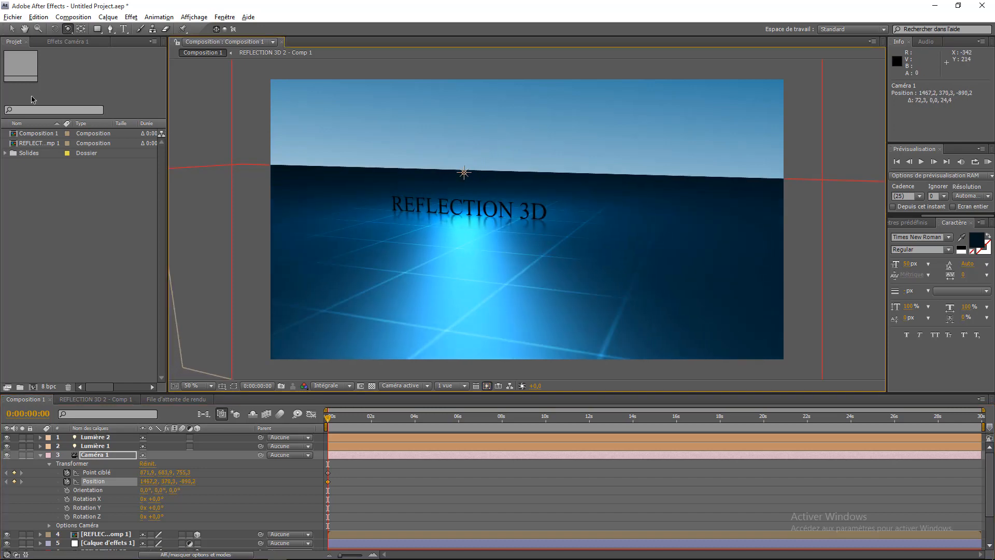
left_click_drag(67, 29, 98, 50)
left_click_drag(441, 174, 481, 196)
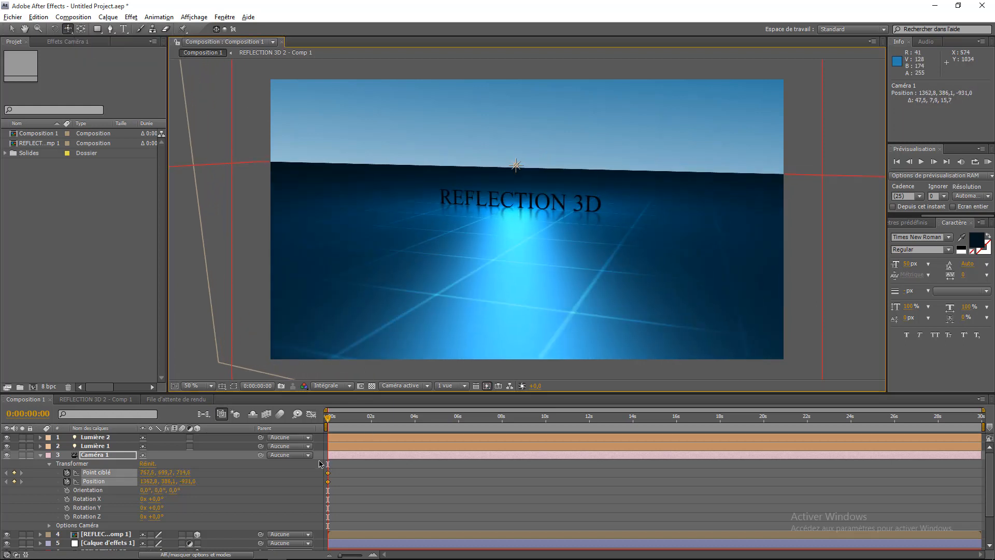
- At 0:00:01:24, orbit, track and dolly Caméra 1 to a closer, more frontal text view at position about 889, 465, -727
left_click_drag(328, 418, 371, 417)
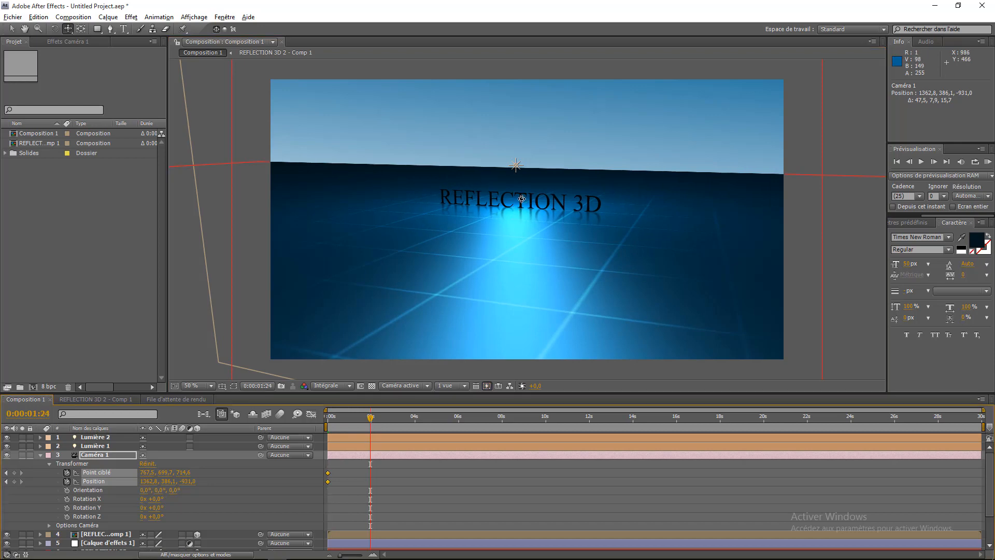
left_click_drag(522, 198, 591, 202)
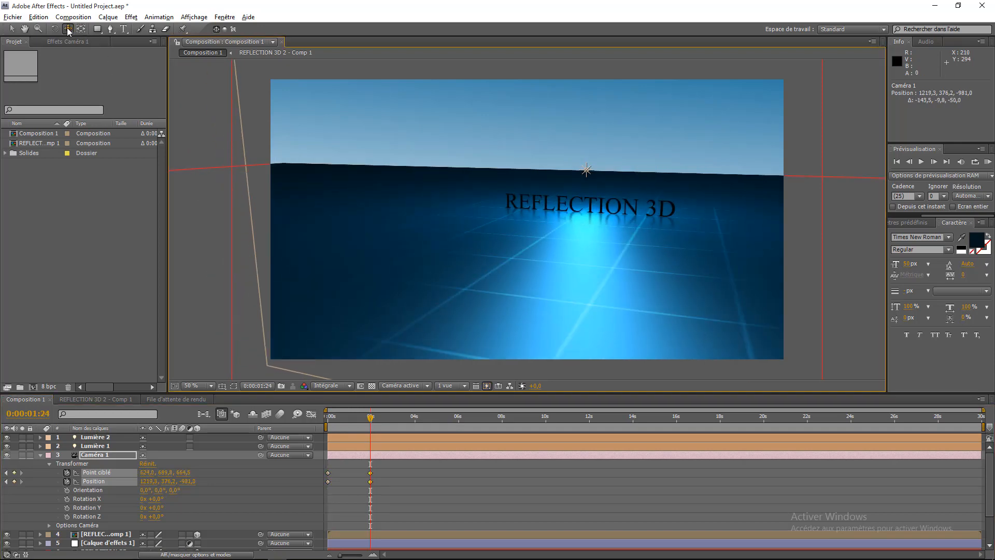
left_click_drag(68, 31, 99, 54)
left_click_drag(561, 204, 452, 187)
left_click_drag(68, 31, 98, 63)
left_click_drag(641, 190, 686, 223)
left_click_drag(67, 29, 110, 52)
left_click_drag(791, 192, 664, 181)
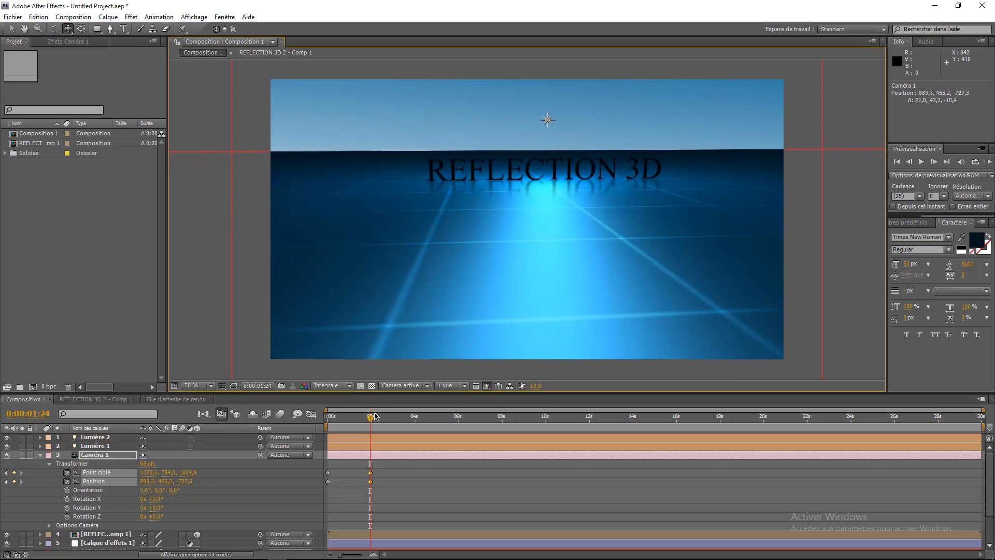
- Return to 0:00:00:00 and run a RAM preview of the camera move
left_click_drag(370, 418, 328, 428)
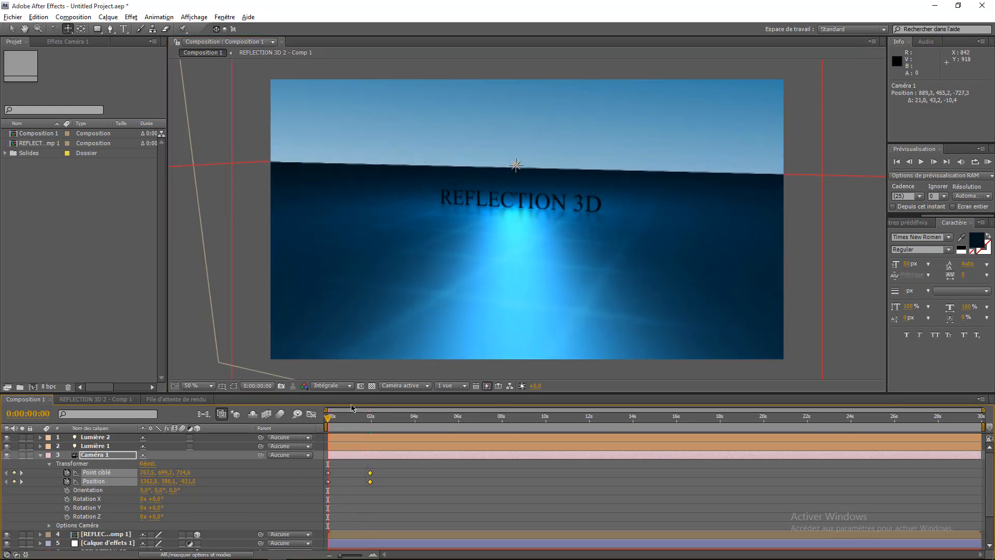
left_click(988, 163)
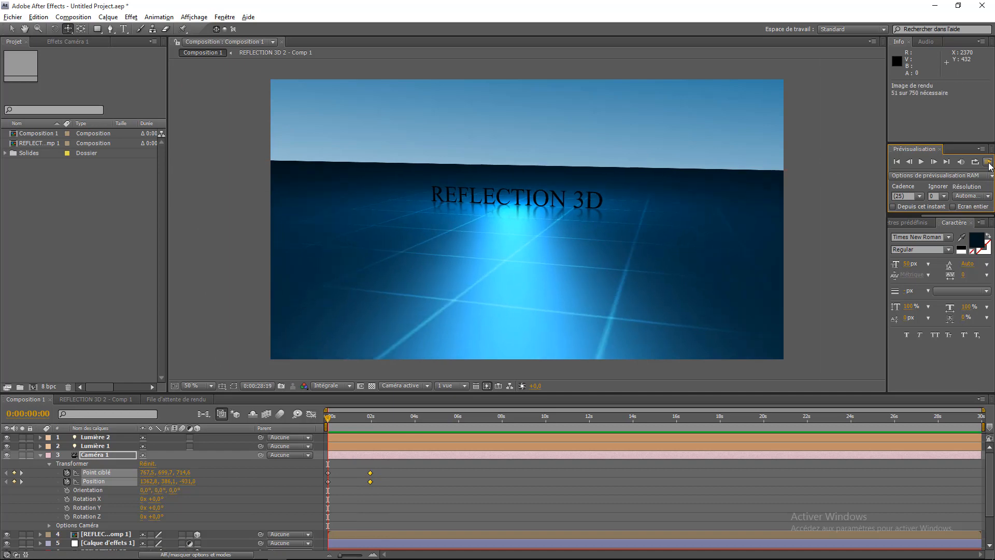
left_click(672, 304)
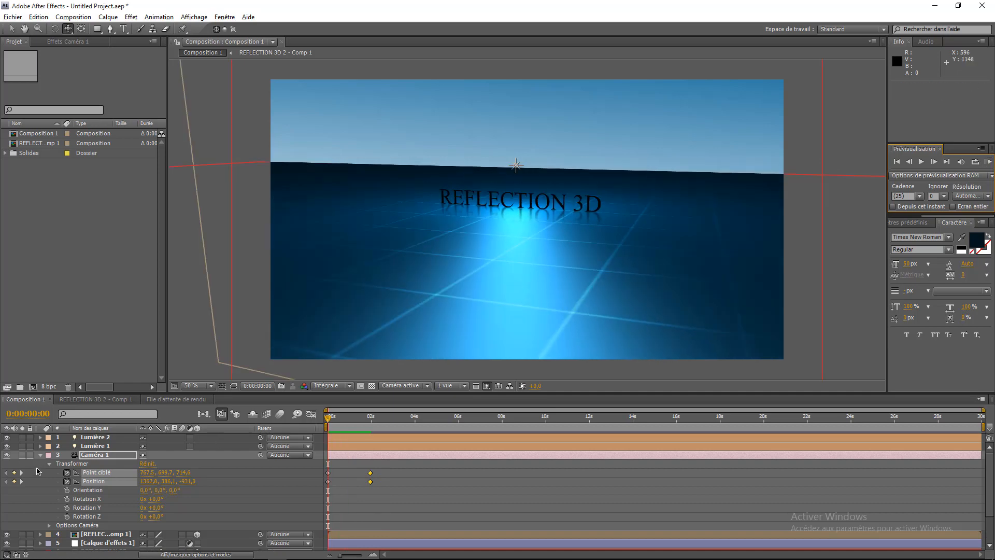
- Collapse Caméra 1's properties and enlarge the timeline area
left_click(40, 456)
left_click_drag(334, 397, 335, 359)
left_click(83, 445)
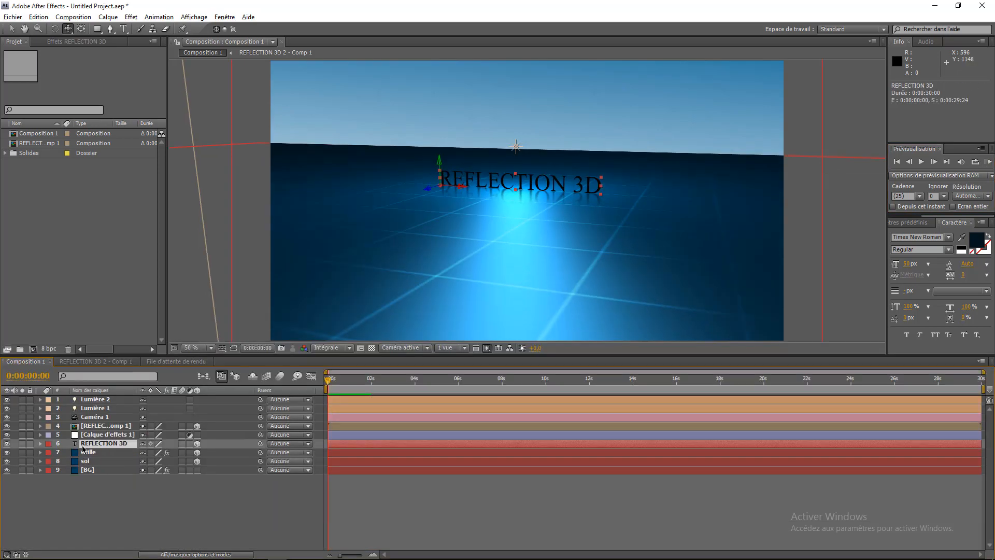
left_click(113, 425, "shift")
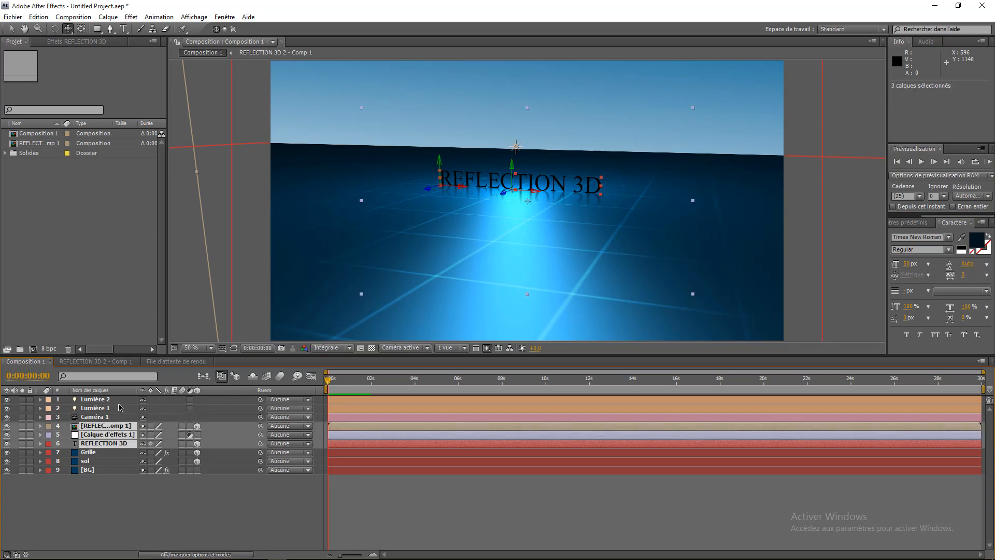
left_click(86, 17)
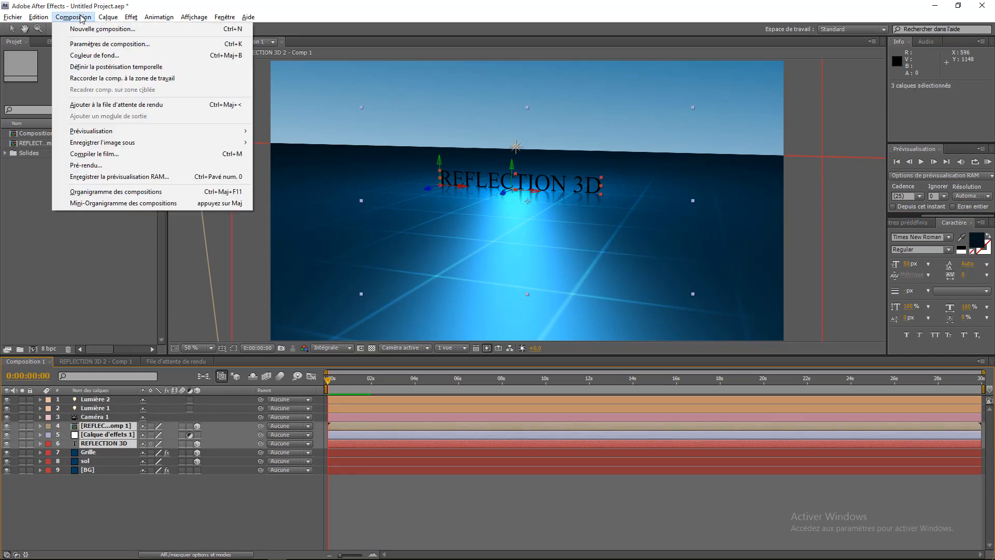
mouse_move(115, 16)
left_click(162, 384)
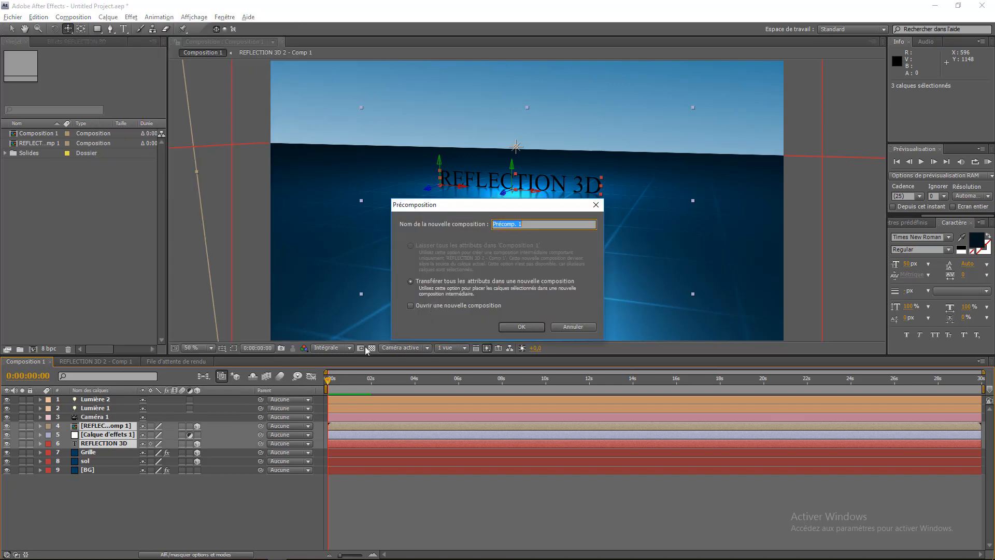
left_click(528, 324)
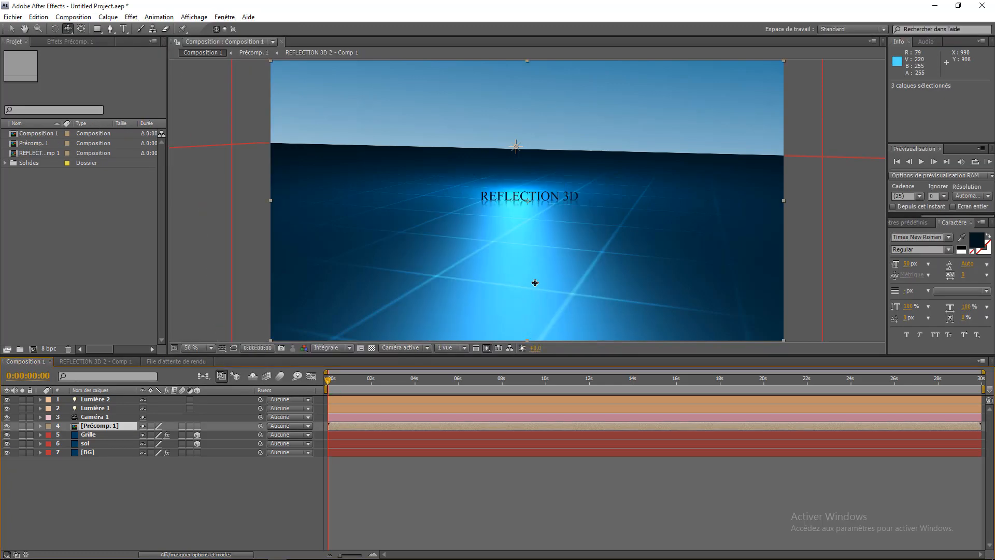
left_click(197, 426)
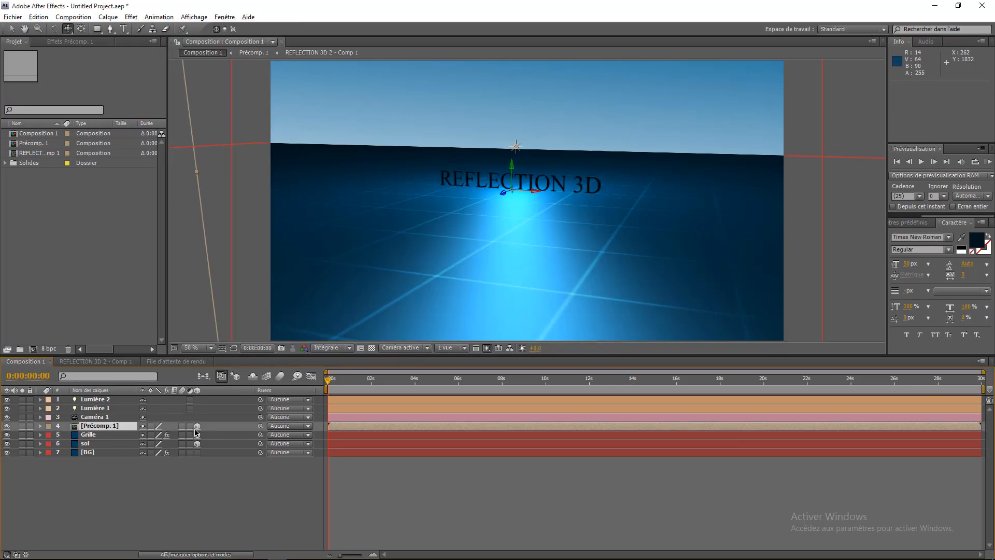
key("ctrl+z")
key("ctrl+z")
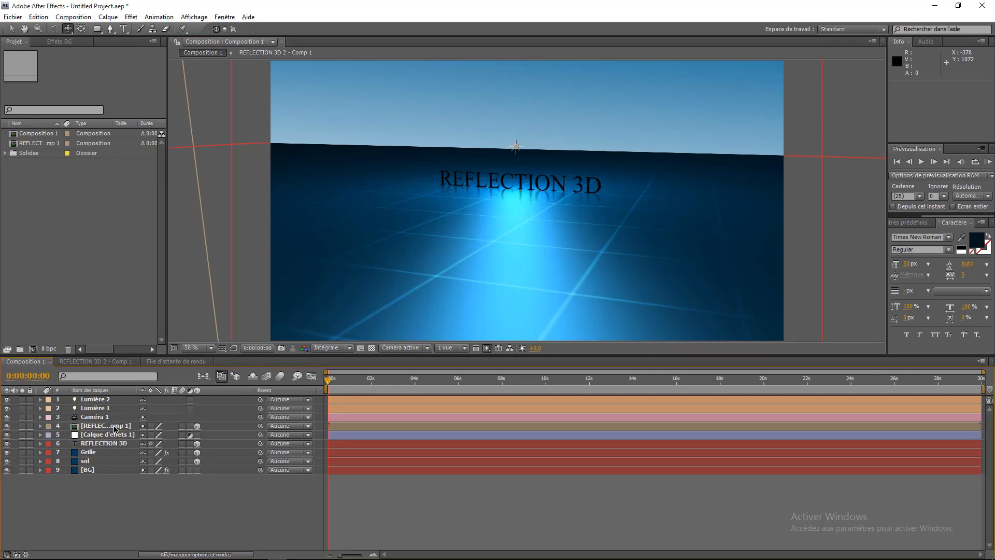
- Precompose the REFLECTION 3D text and its mirrored composition as Précomp. 1, without the adjustment layer, and make it a 3D layer
left_click(115, 427)
left_click(110, 445, "ctrl")
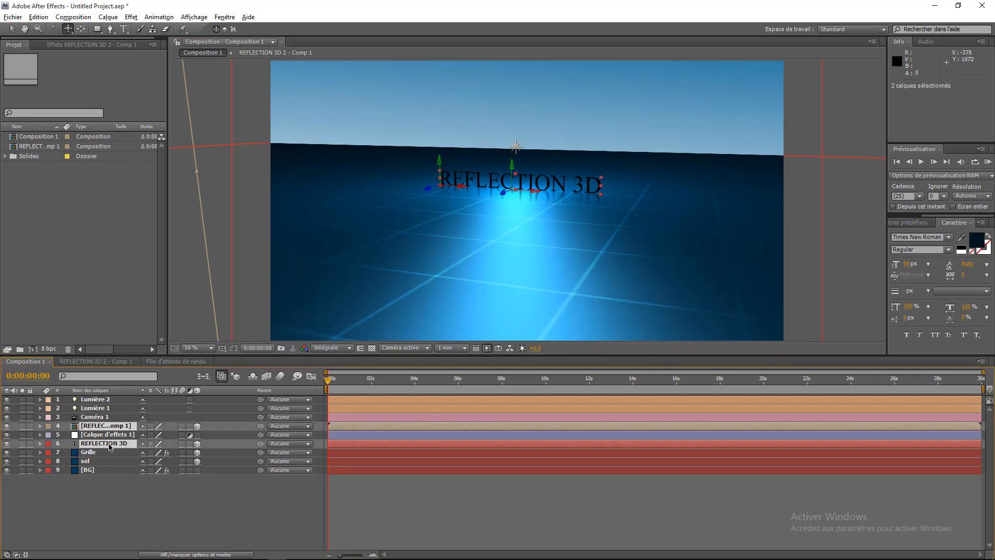
left_click(108, 17)
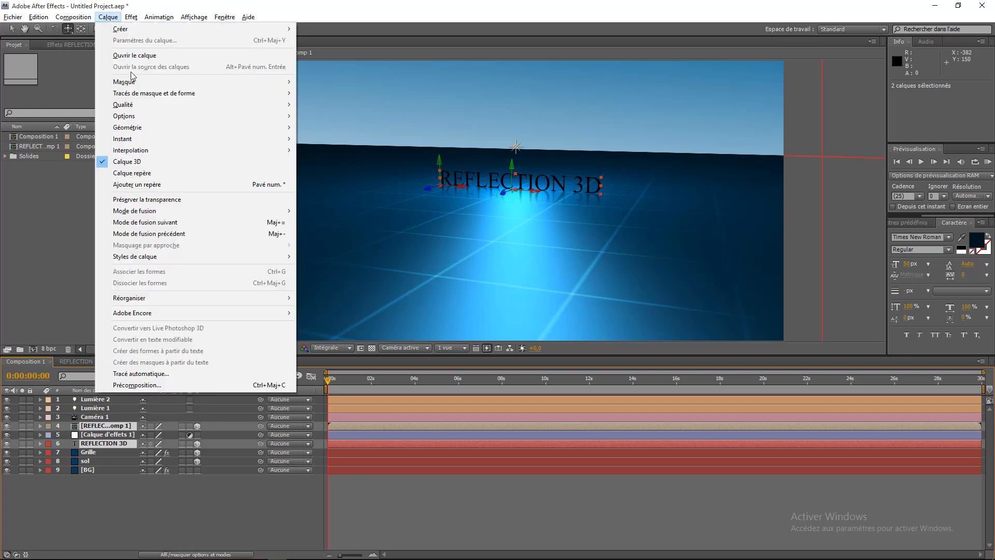
left_click(134, 385)
left_click(534, 325)
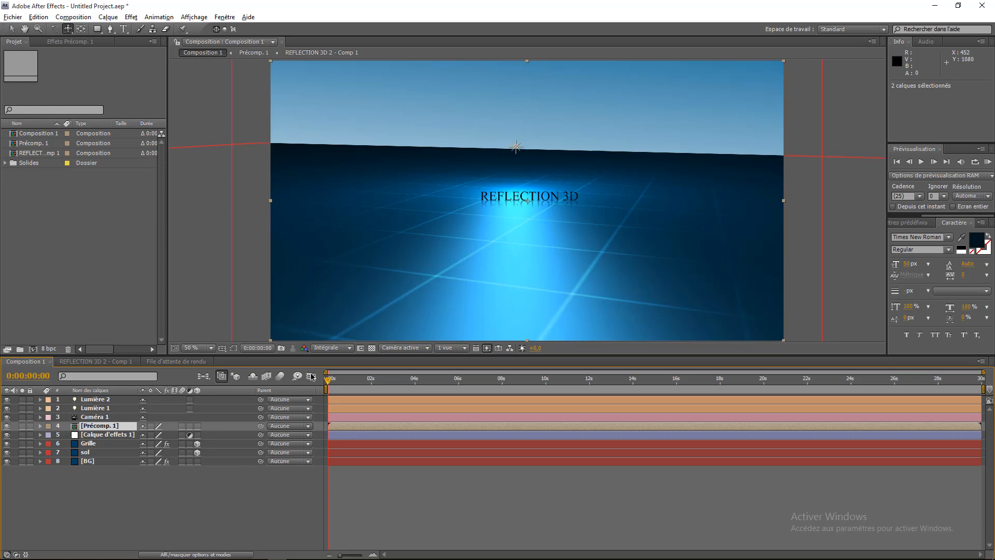
left_click(198, 427)
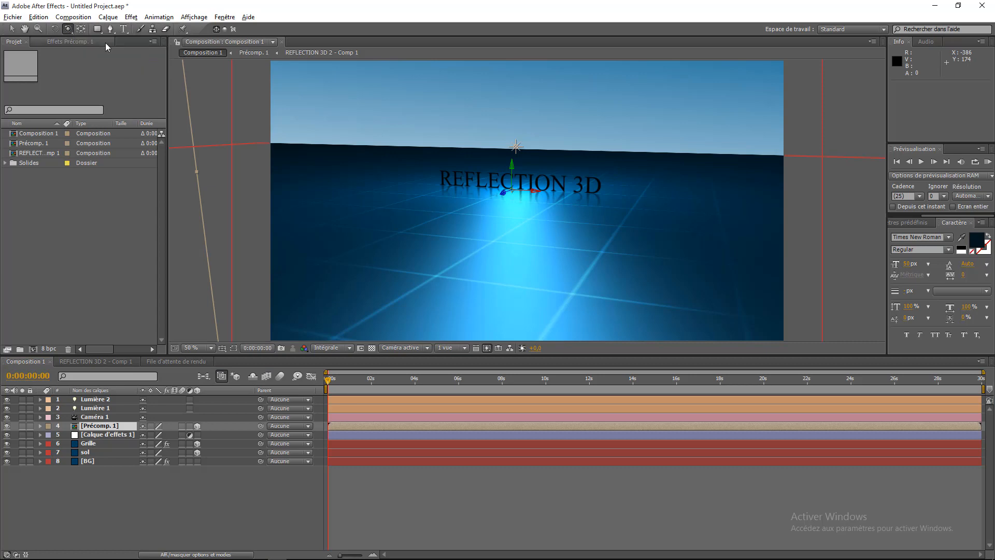
- Orbit Caméra 1 at 0:00:00:00 to a slightly higher view of the text and hide the sol layer
mouse_move(520, 182)
left_mouse_down()
mouse_move(527, 166)
mouse_move(521, 189)
mouse_move(523, 180)
left_mouse_up()
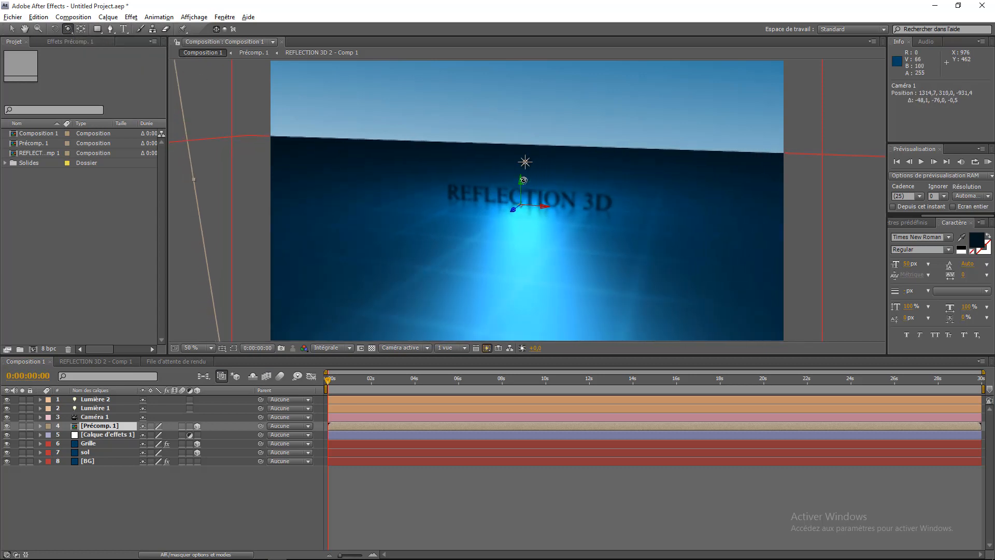
left_click_drag(570, 212, 534, 207)
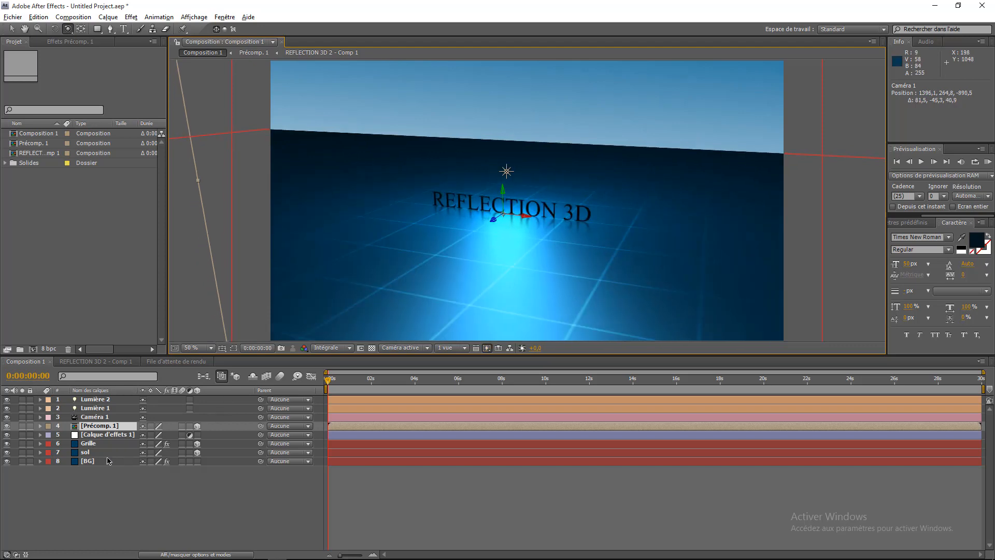
left_click(8, 453)
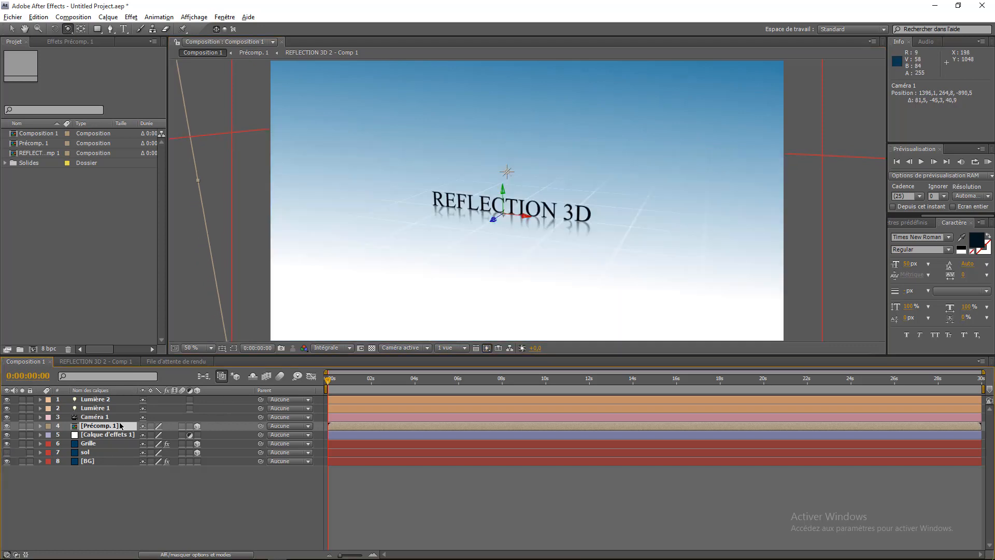
left_click_drag(627, 215, 571, 208)
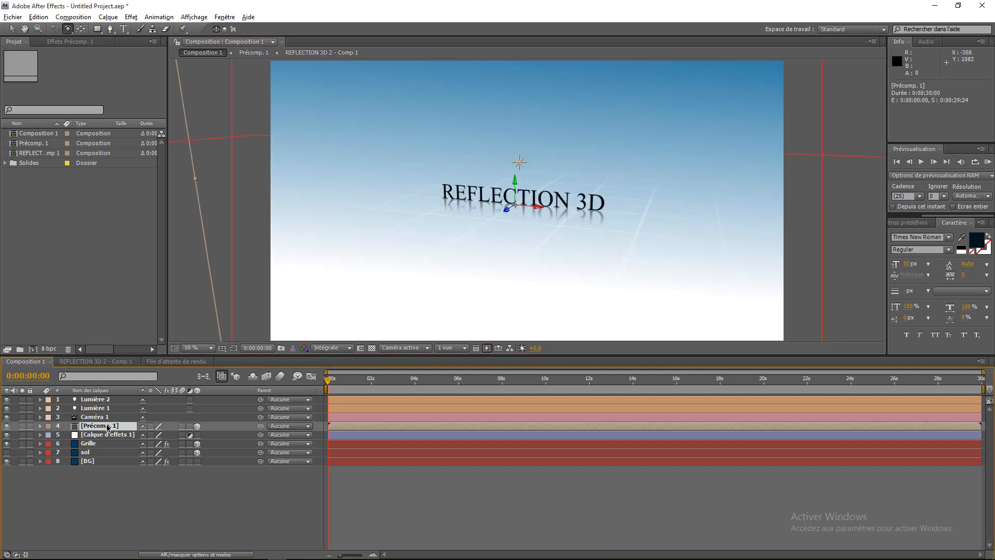
- Duplicate Précomp. 1 twice, move the topmost copy to the right behind the main text and scale it to about 70%, 81%, 100%
key("ctrl+d")
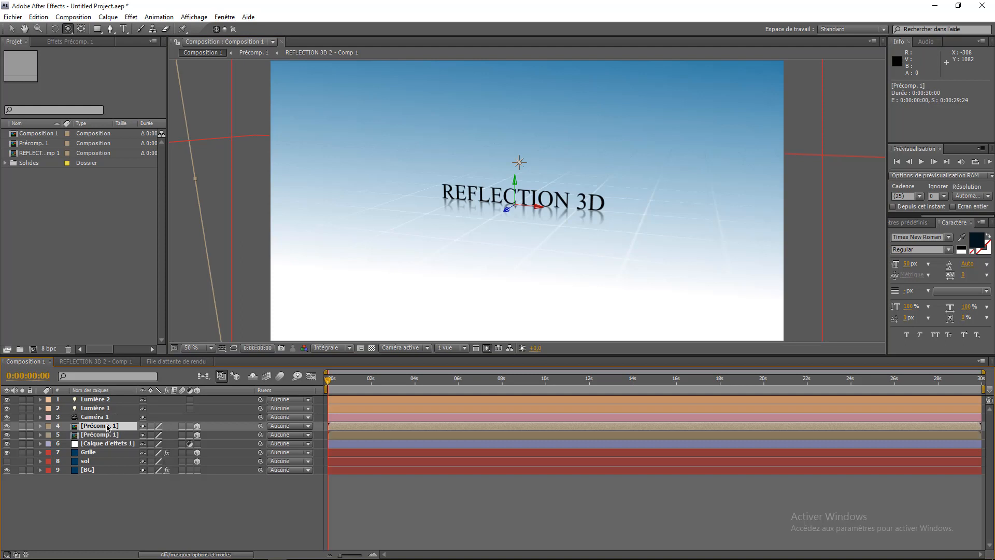
key("ctrl+d")
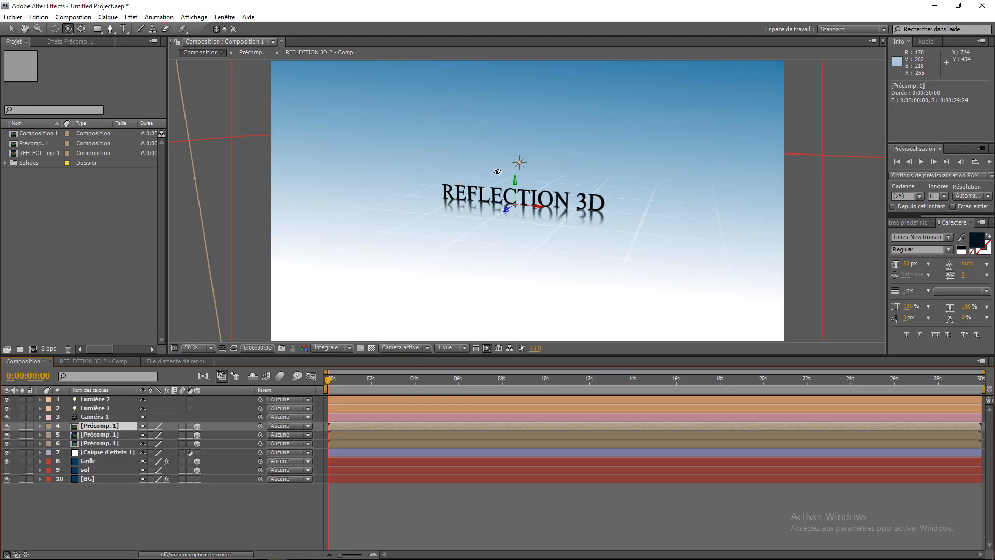
left_click(17, 28)
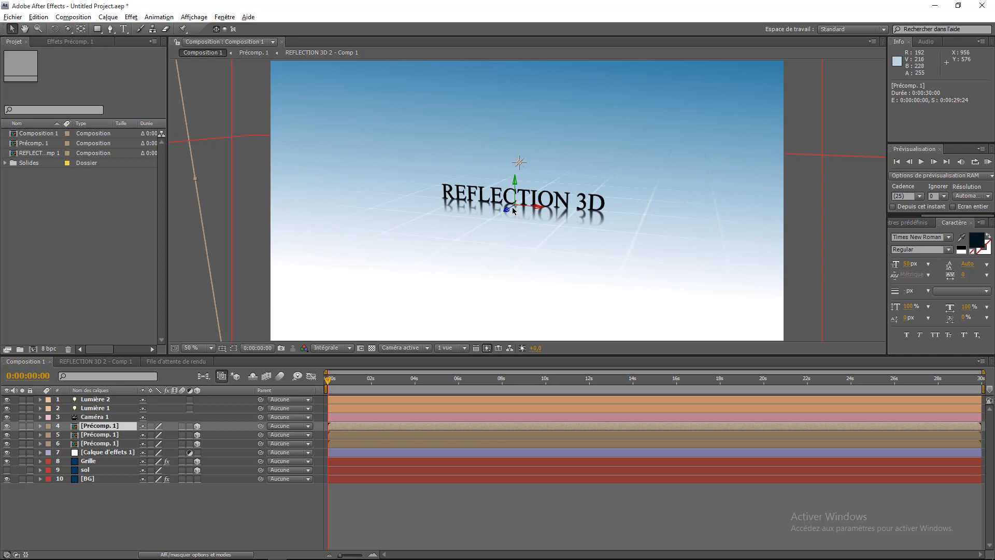
left_click_drag(509, 210, 484, 271)
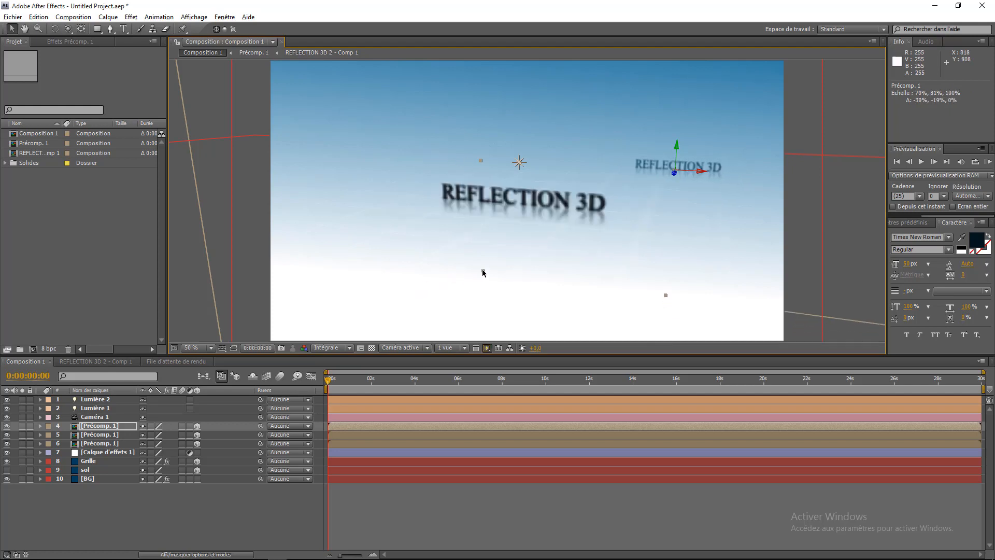
- Move the lowest Précomp. 1 layer back and left to about 520, 540, 492 and scale it to about 87%, 90%, 100%
left_click(99, 445)
left_click_drag(510, 211, 447, 166)
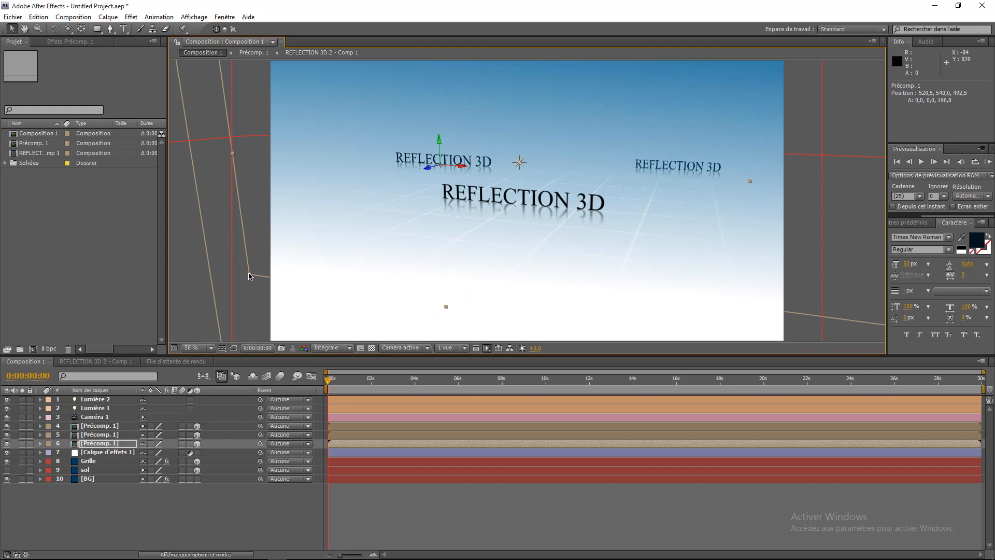
left_click_drag(249, 277, 270, 266)
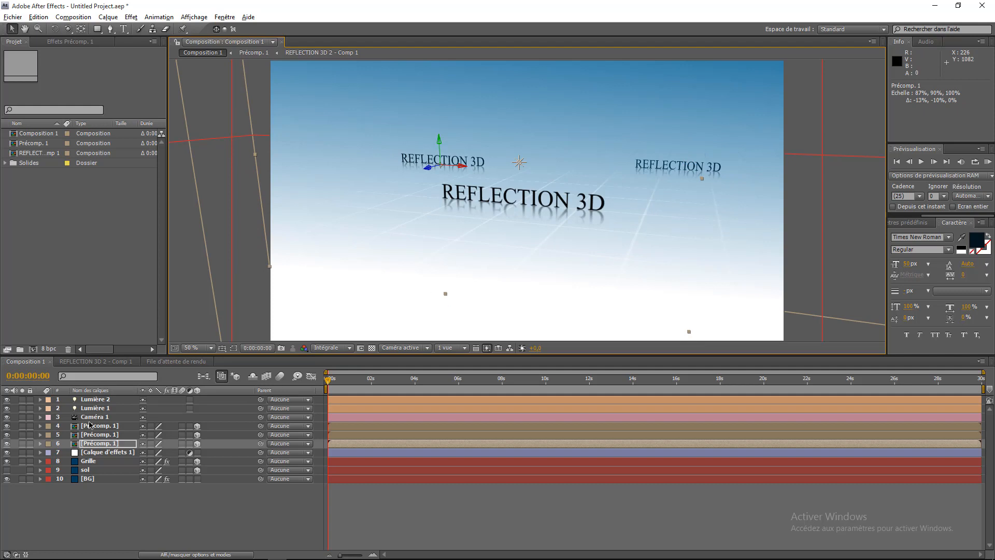
- Scale the topmost Précomp. 1 copy down slightly and select the lowest Précomp. 1 layer
left_click(94, 434)
left_click(93, 426)
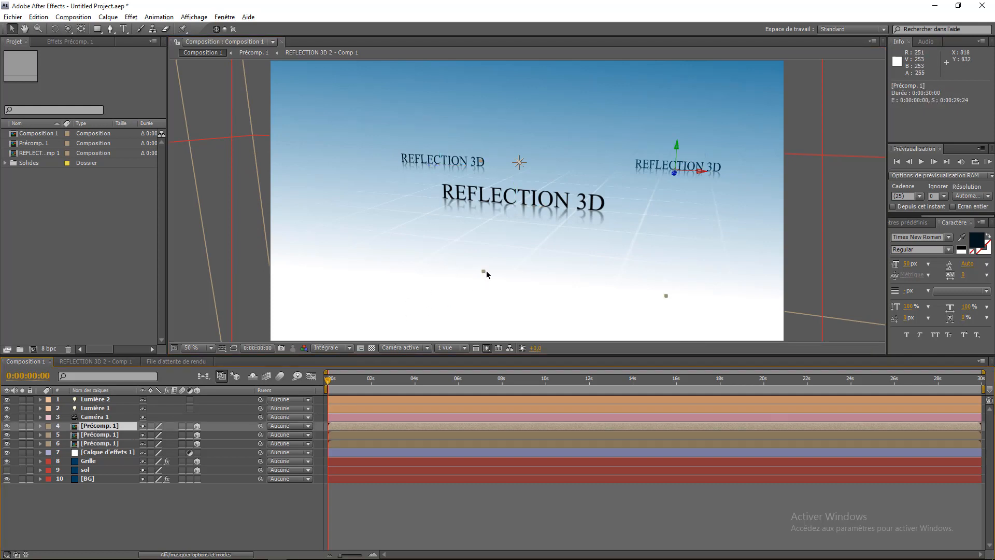
left_click(106, 443)
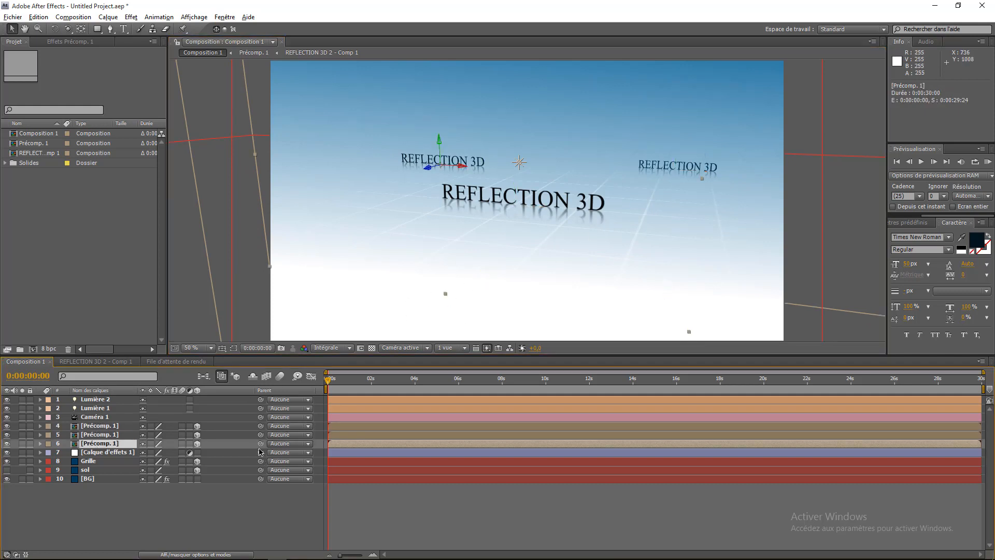
- Scrub to 0:00:00:11 and run a RAM preview of the camera move around the three texts
mouse_move(324, 378)
left_mouse_down()
mouse_move(402, 381)
mouse_move(338, 384)
left_mouse_up()
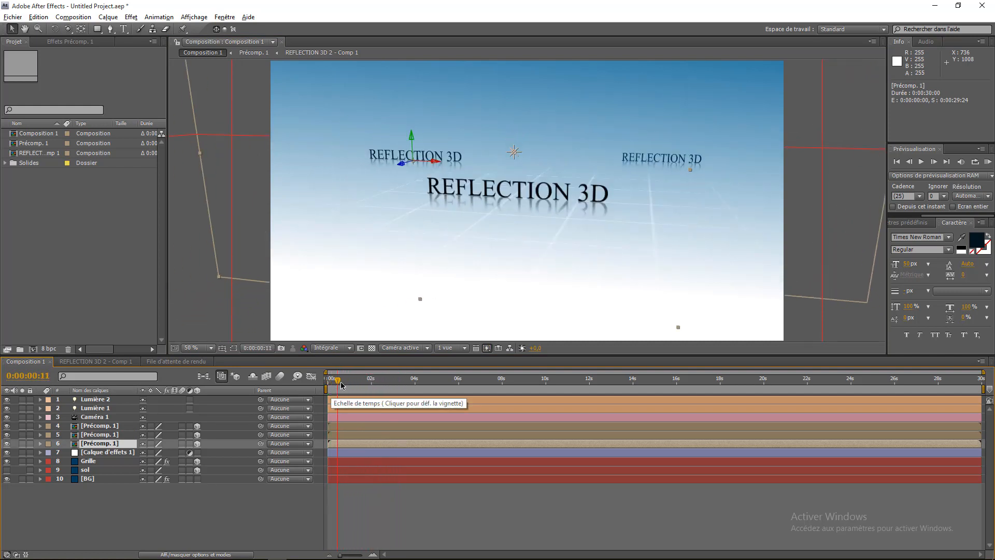
left_click(989, 162)
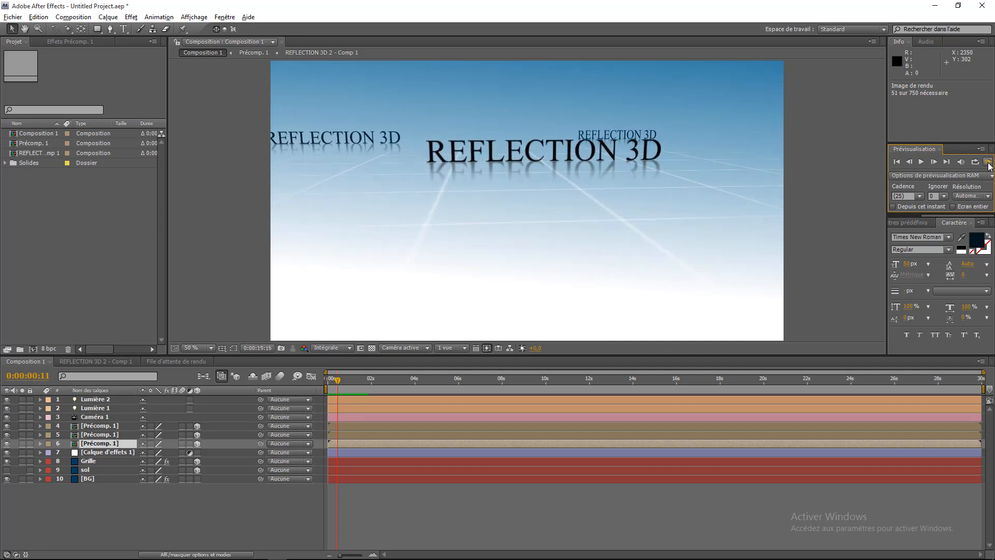
left_click(805, 251)
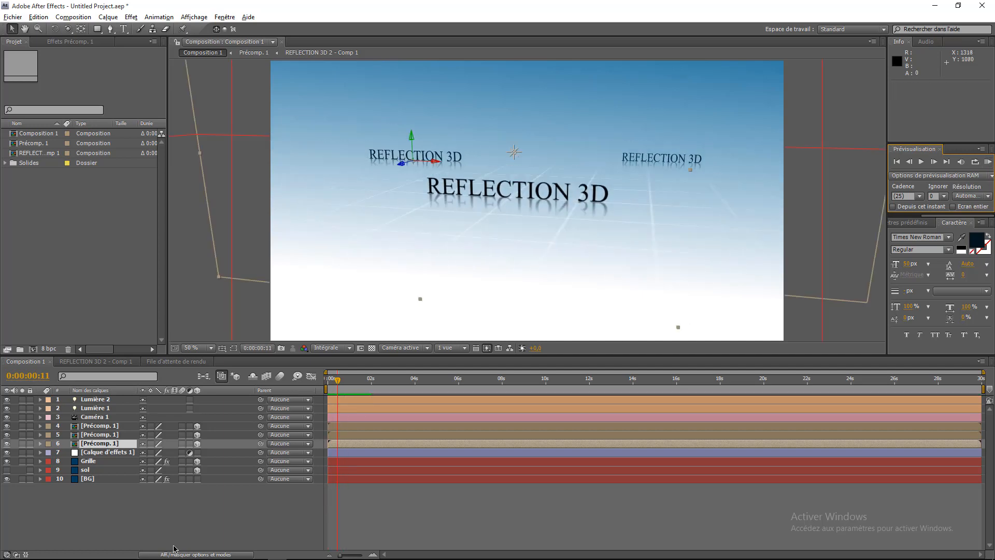
- Compare the scene with BG temporarily hidden and with sol temporarily shown, and select the sol layer
left_click(7, 479)
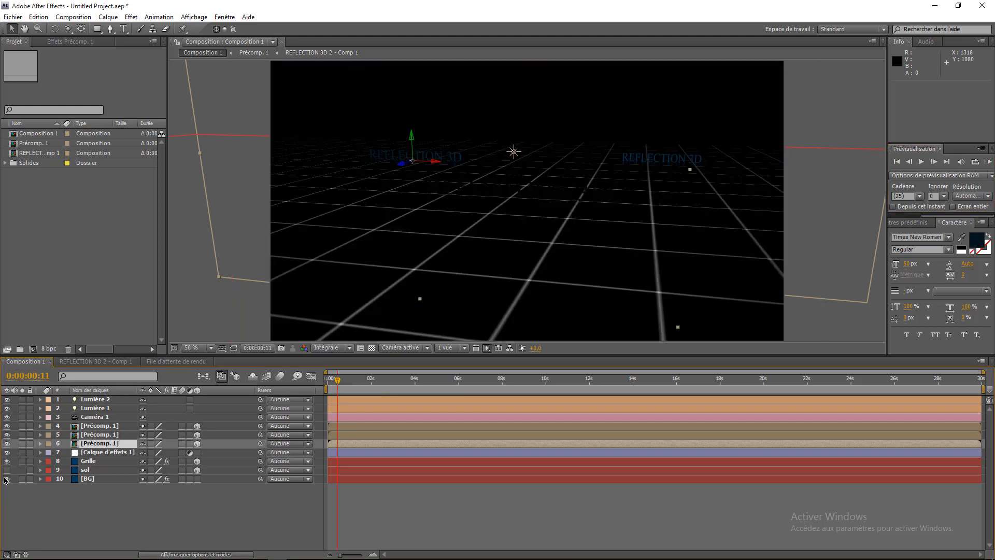
left_click(7, 479)
left_click(6, 471)
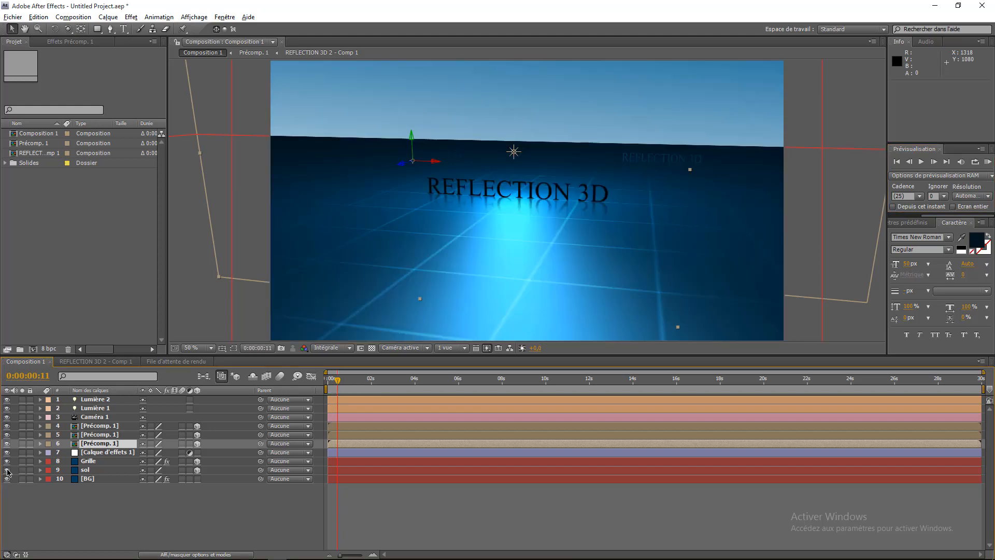
left_click(7, 470)
left_click(86, 470)
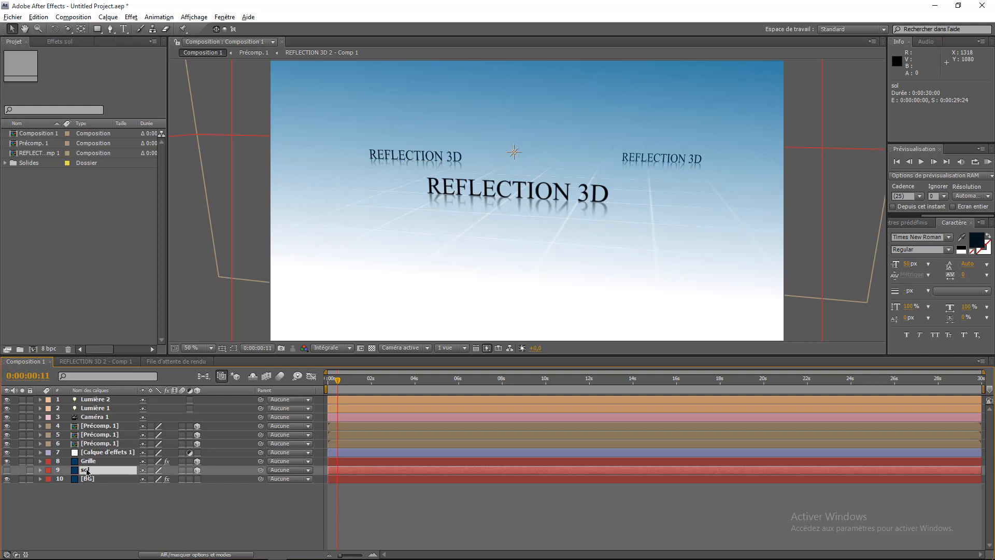
- Duplicate the sol layer, show the copy and draw an elliptical mask on it, enlarged to cover the foreground floor
key("ctrl+d")
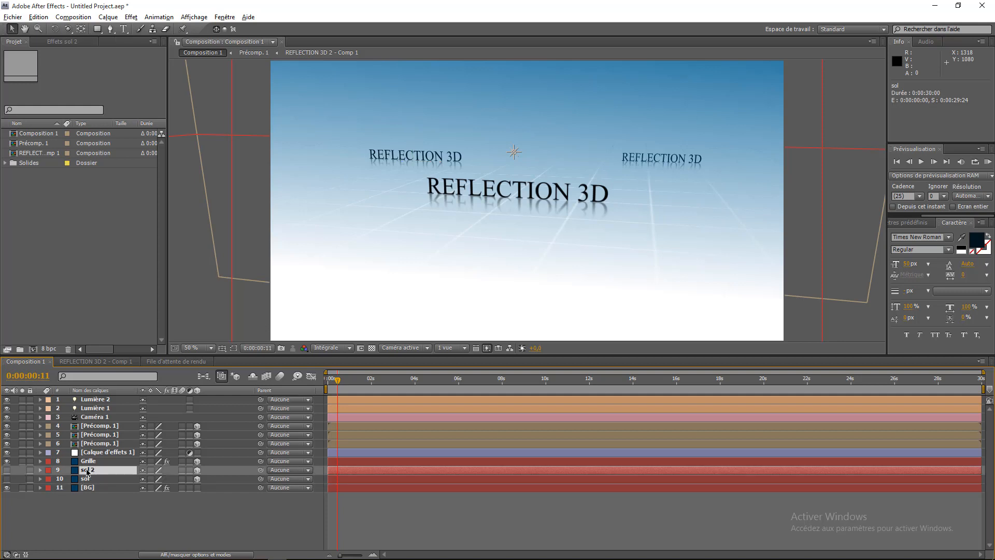
left_click(7, 471)
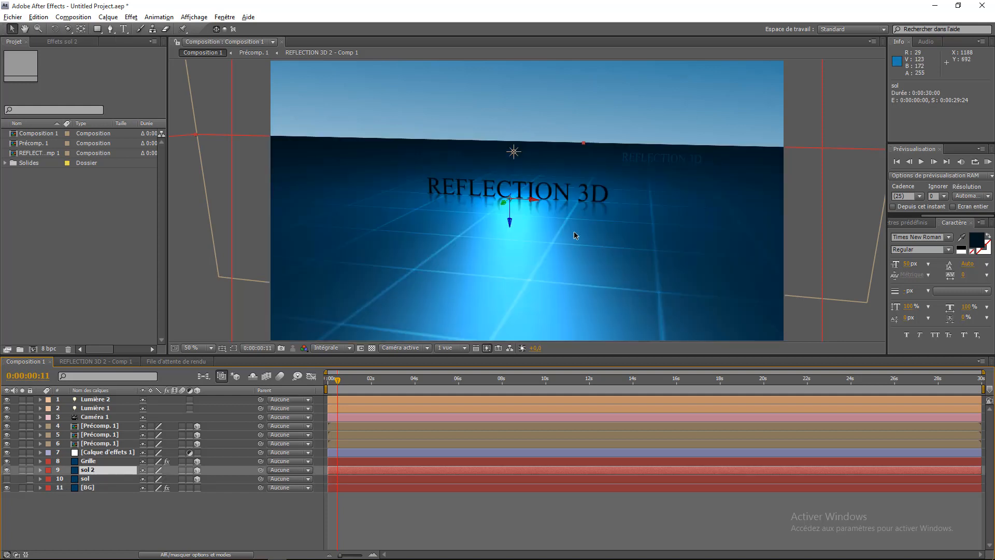
left_click(97, 29)
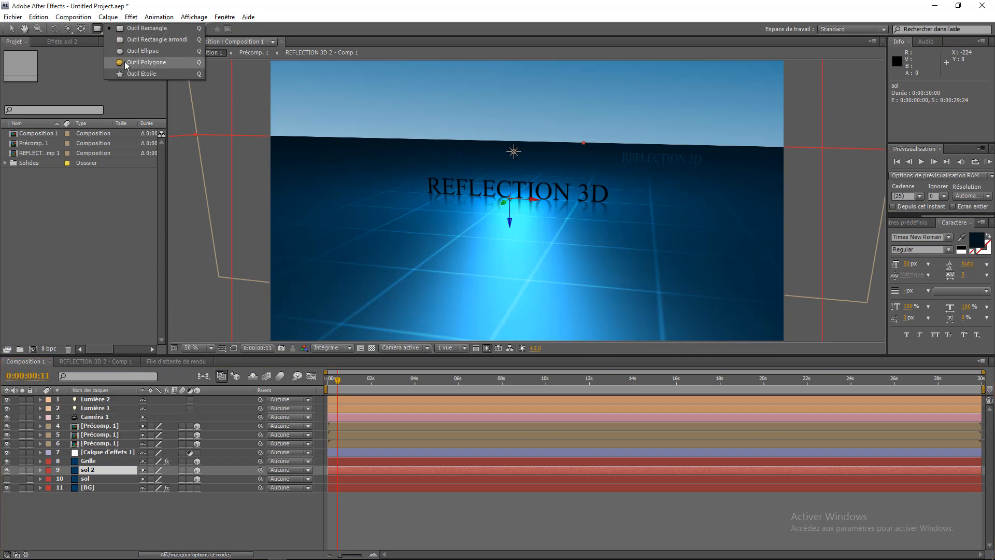
left_click(144, 52)
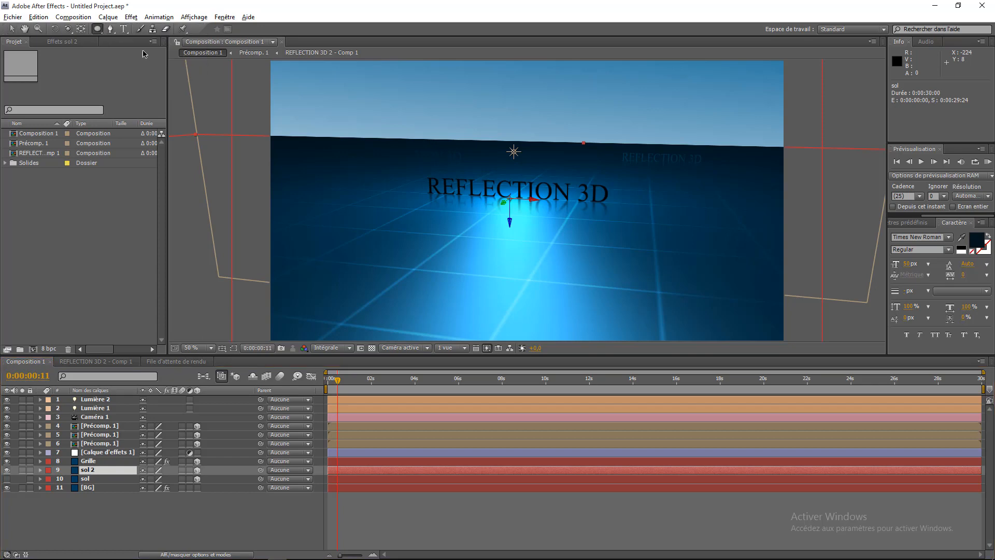
left_click_drag(320, 150, 980, 397)
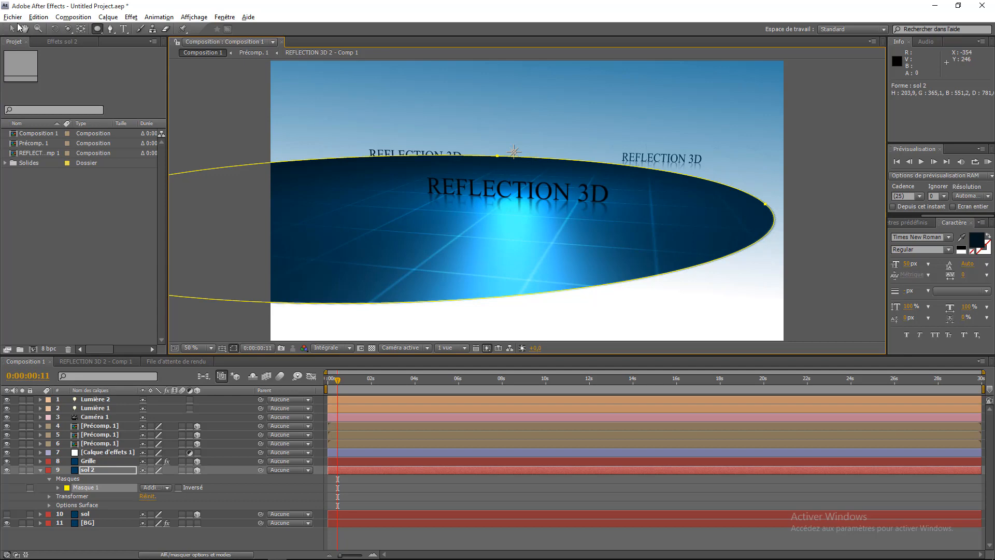
left_click(12, 29)
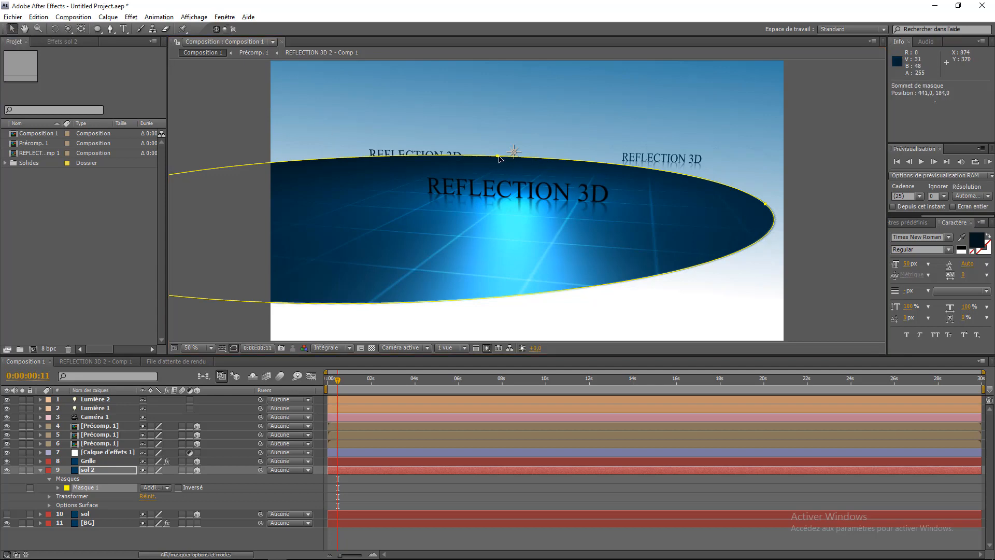
left_click_drag(497, 157, 530, 166)
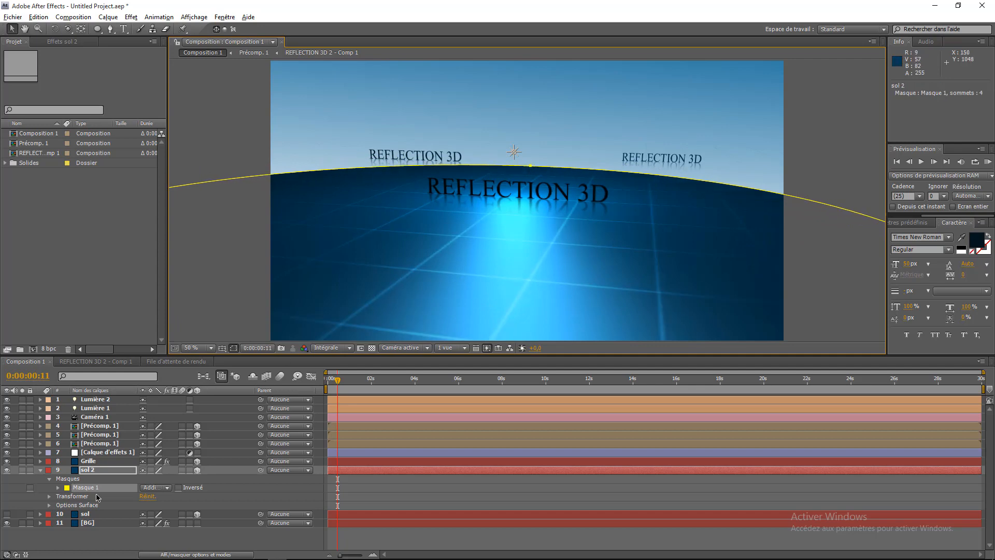
- Feather the sol 2 mask to 266 pixels and set its expansion to about -13 pixels
left_click(58, 487)
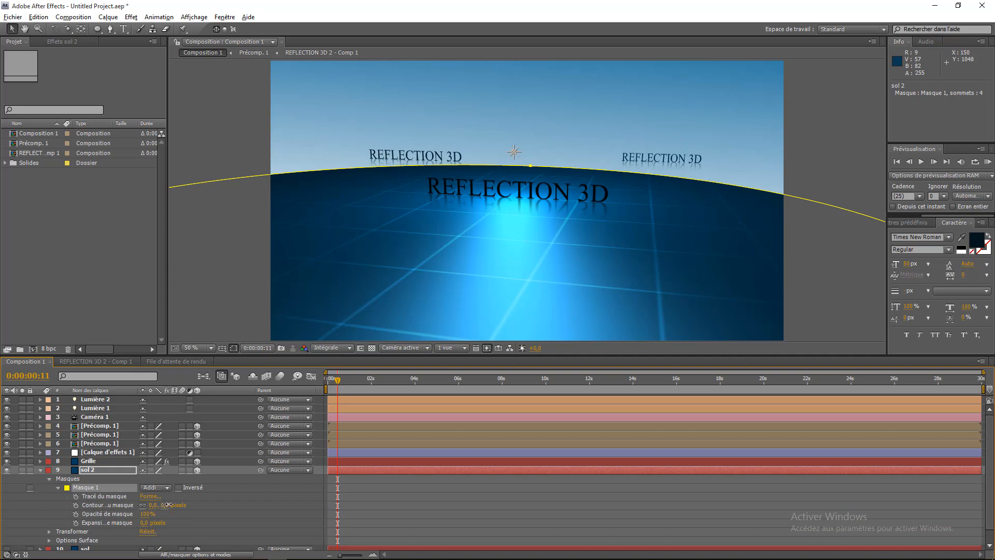
left_click_drag(168, 504, 205, 499)
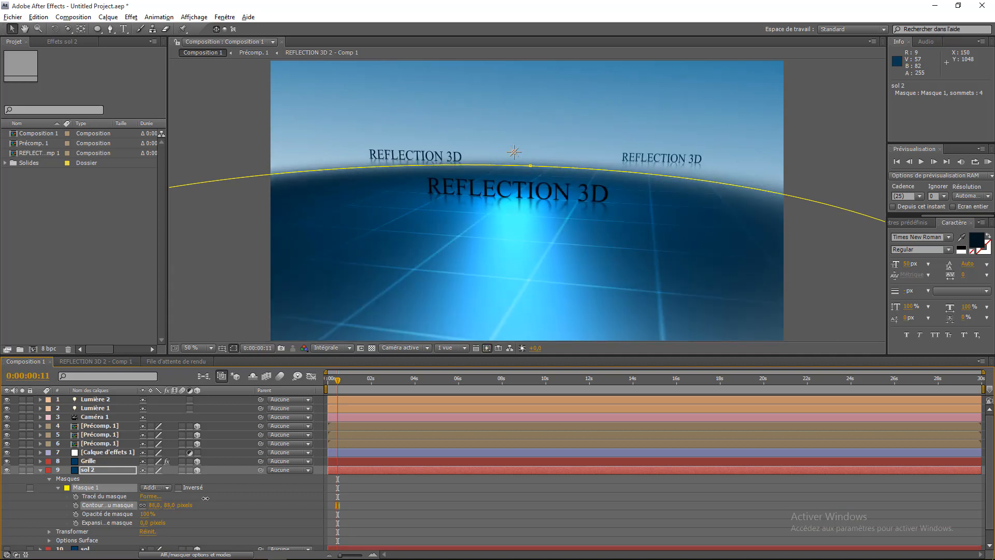
left_click(261, 331)
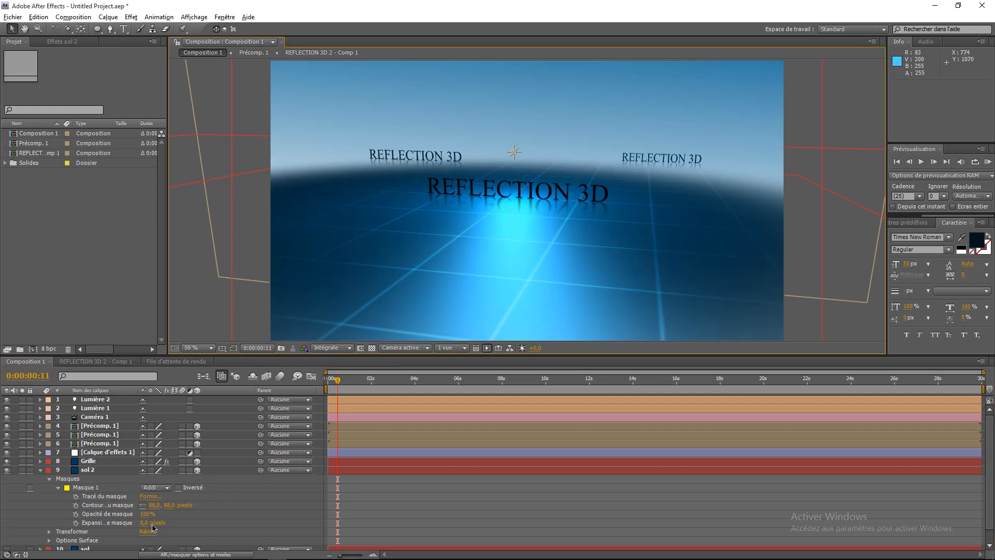
mouse_move(144, 523)
left_mouse_down()
mouse_move(154, 524)
mouse_move(137, 525)
left_mouse_up()
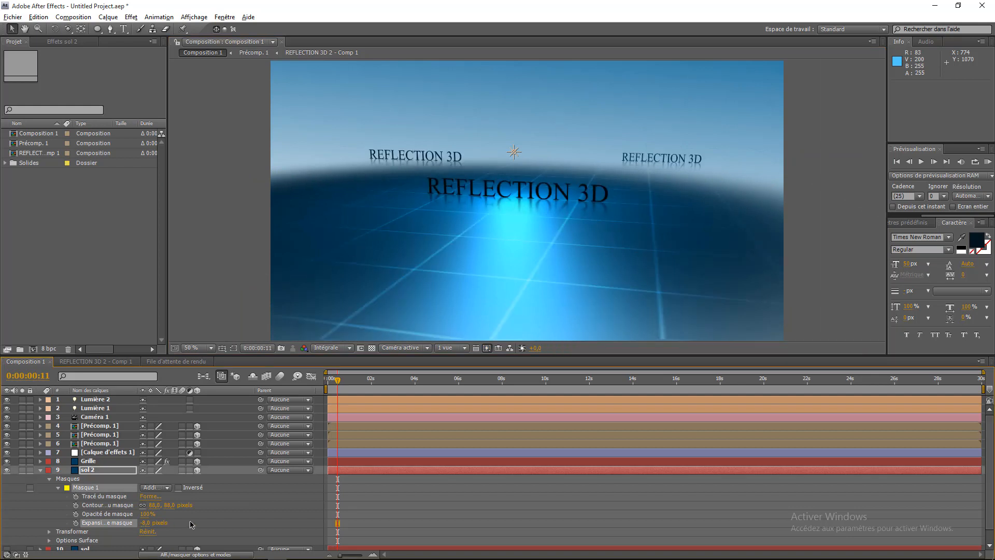
left_click(242, 522)
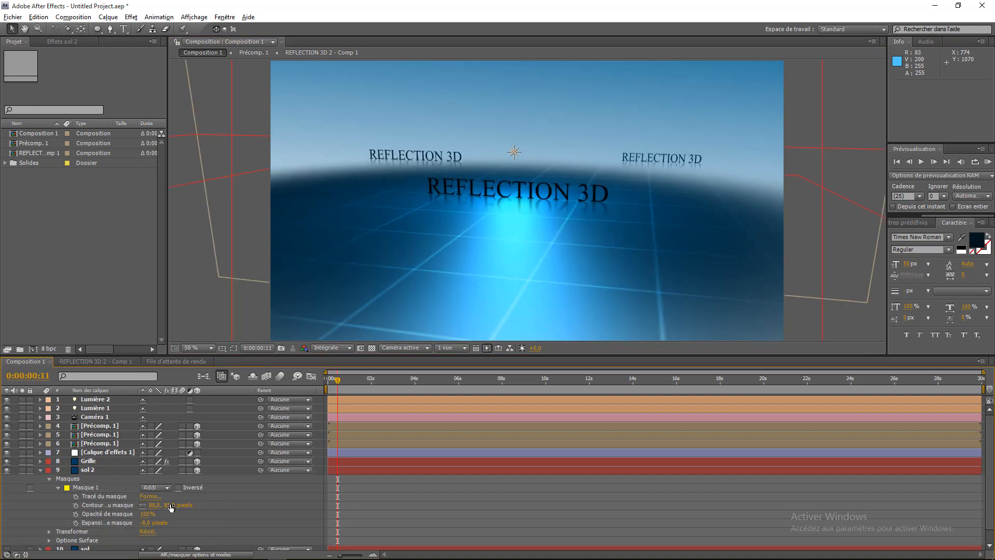
left_click_drag(171, 507, 217, 501)
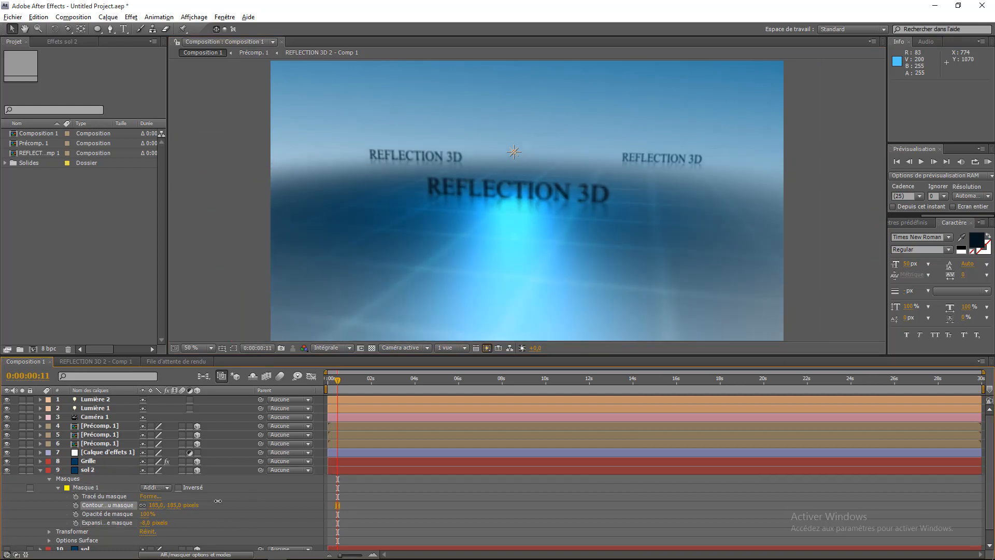
left_click_drag(147, 523, 191, 523)
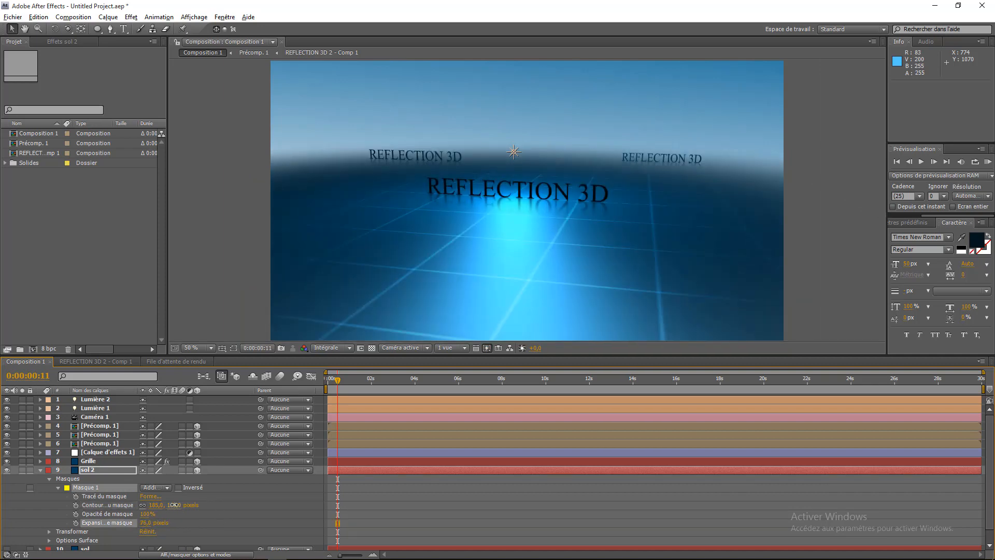
left_click_drag(181, 507, 213, 503)
left_click_drag(150, 523, 107, 530)
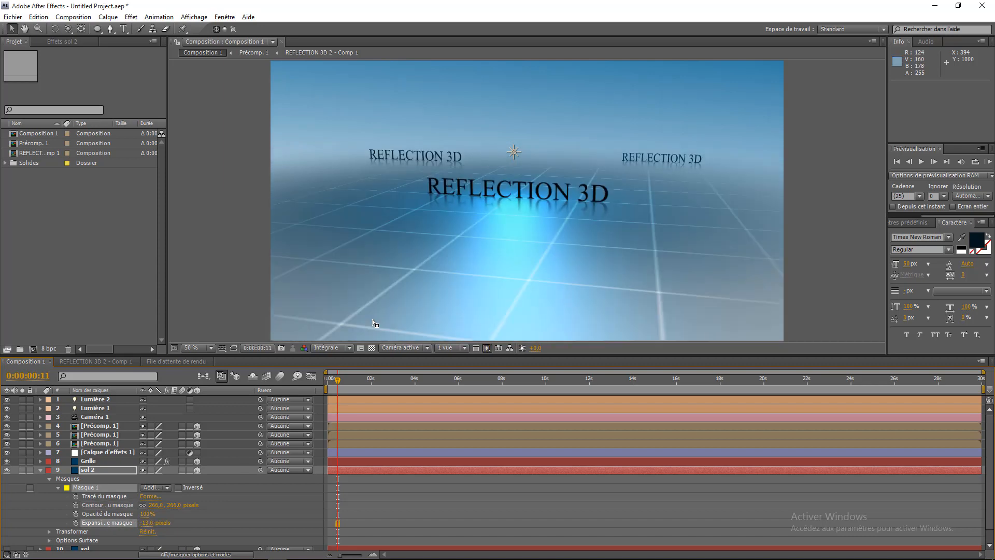
- Shift the sol 2 mask outline slightly up and to the right toward the rear texts
left_click(399, 254)
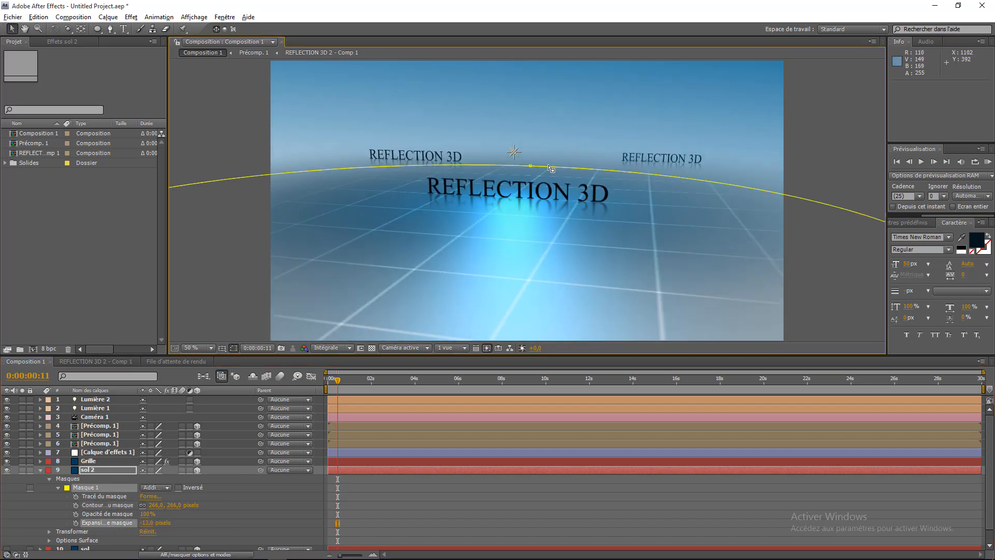
left_click_drag(551, 168, 598, 161)
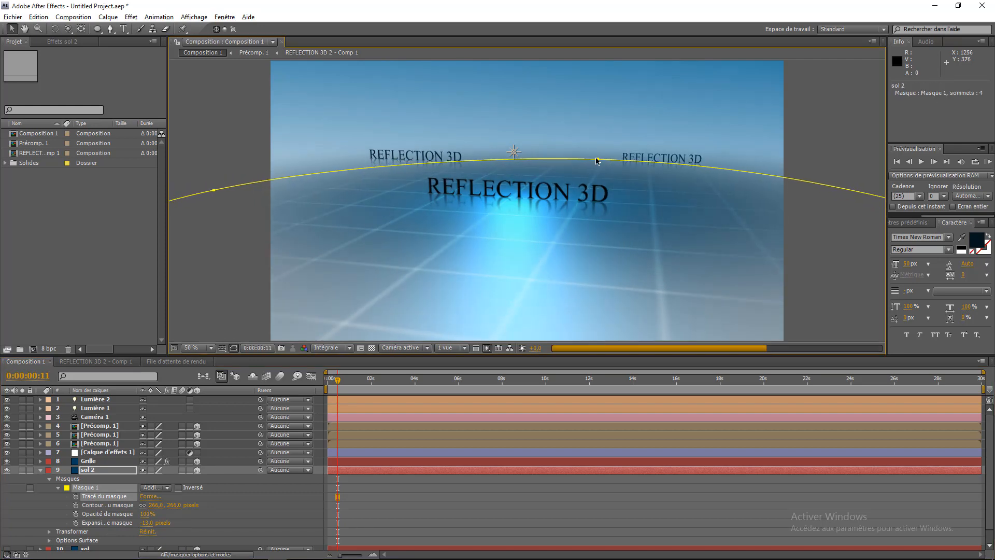
left_click(227, 497)
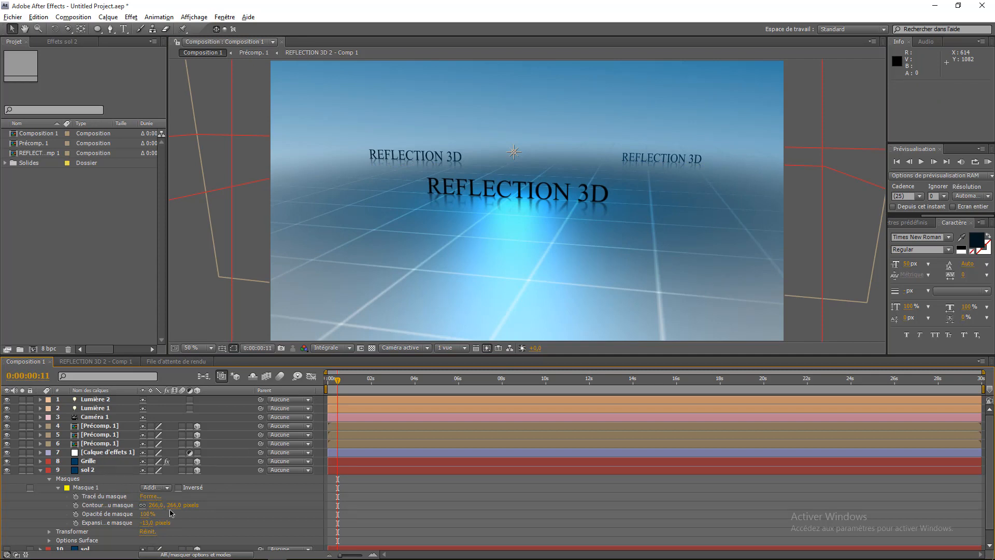
- Reduce the sol 2 mask feather to about 117 pixels and collapse the layer's properties
left_click_drag(171, 506, 112, 510)
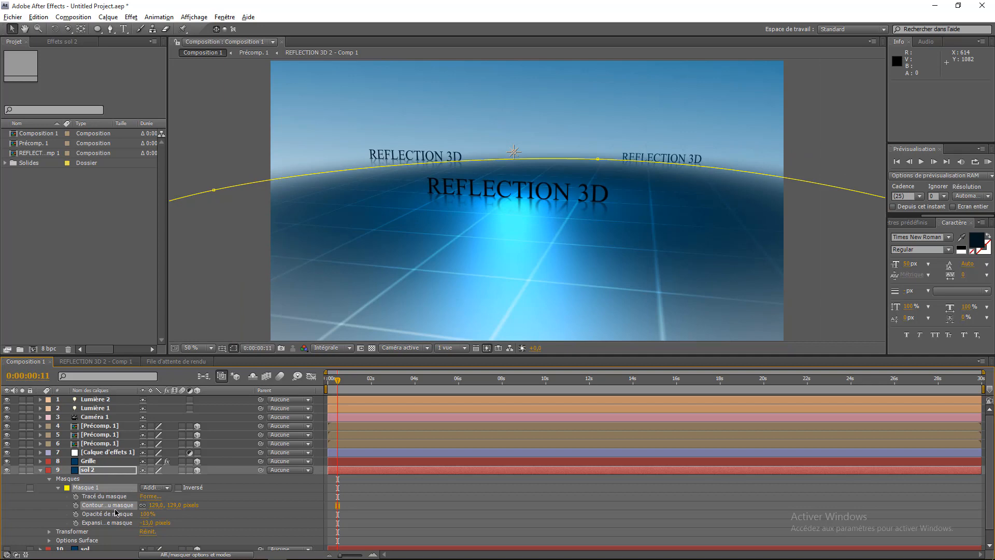
left_click(146, 513)
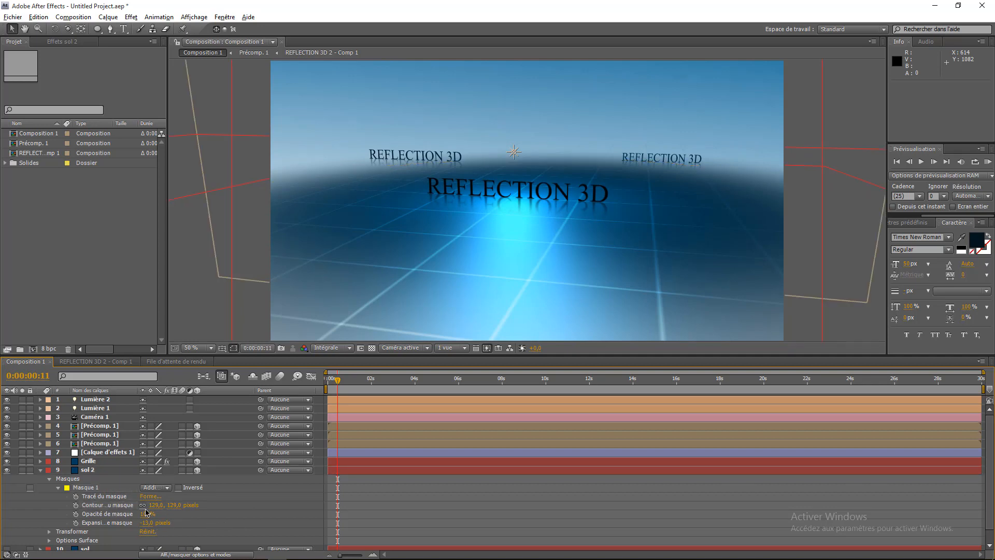
left_click_drag(173, 506, 140, 509)
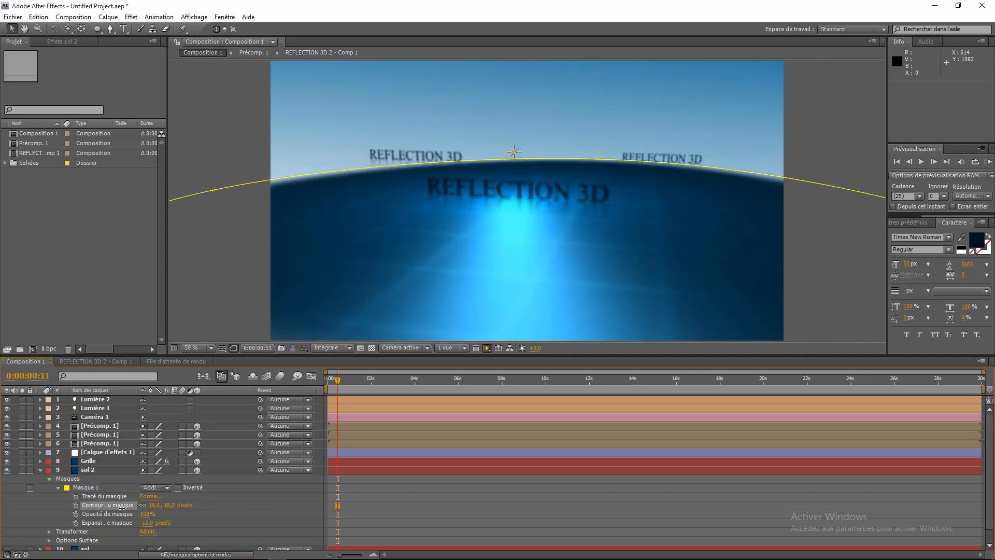
left_click(192, 516)
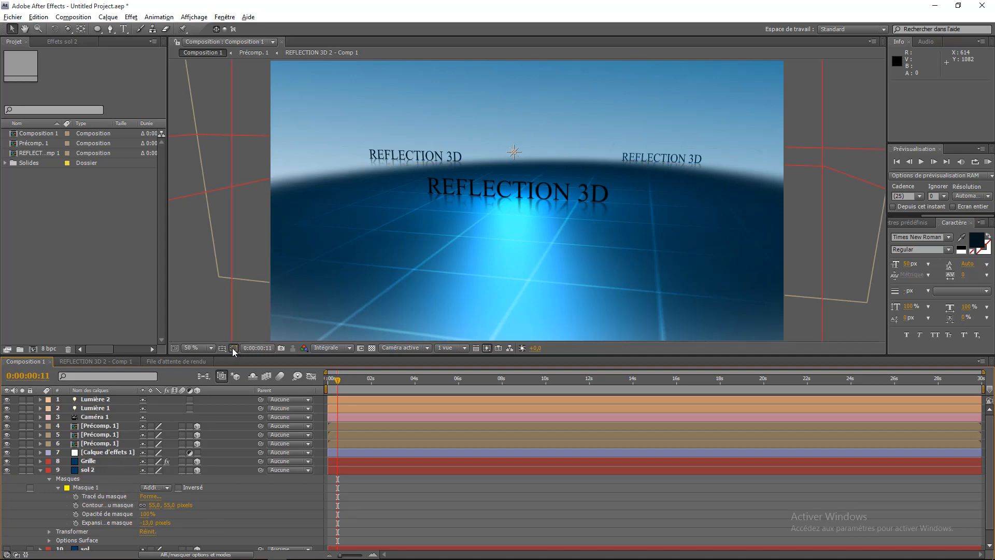
left_click_drag(169, 507, 278, 500)
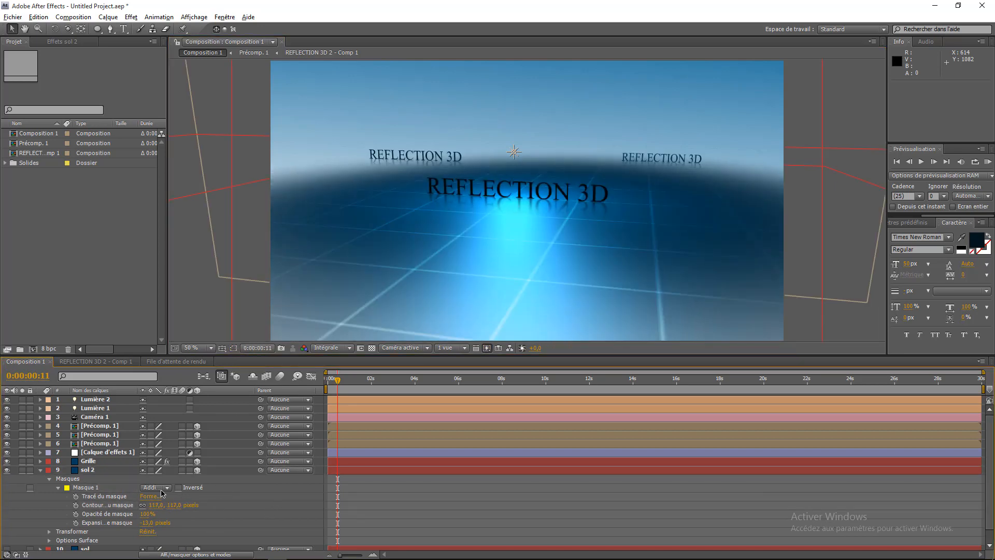
left_click(41, 470)
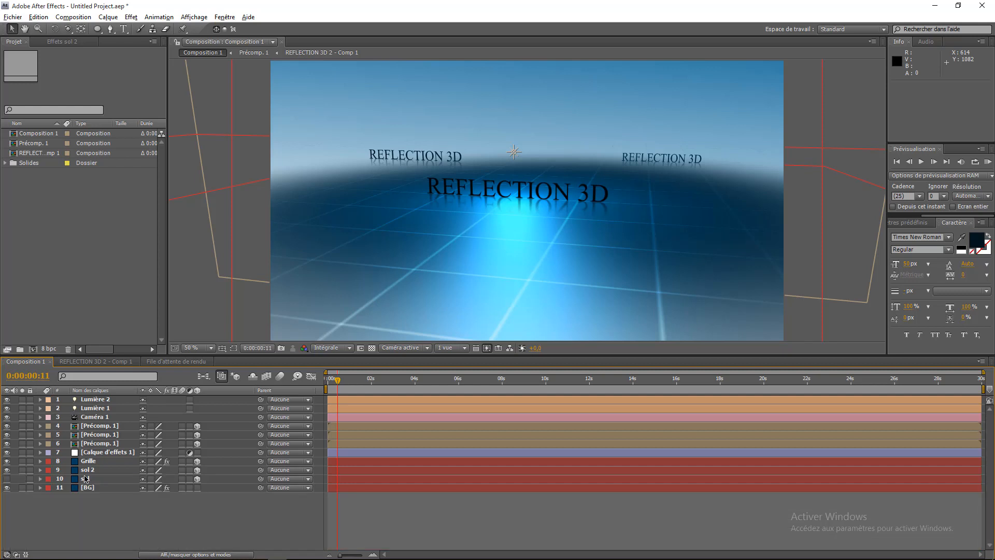
- Hide the BG layer and scrub to 0:00:02:13 to check the masked sol 2 floor on black
left_click(90, 472)
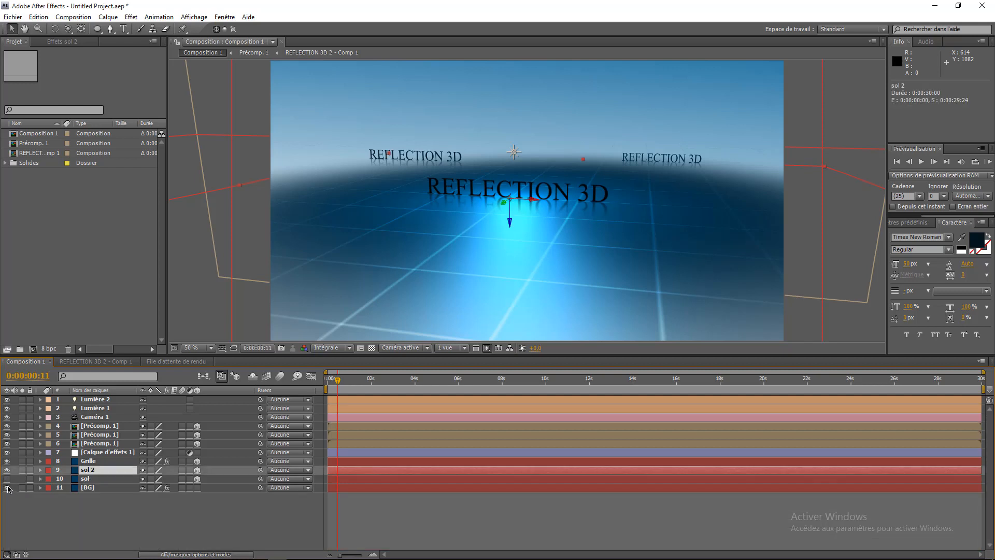
left_click(7, 487)
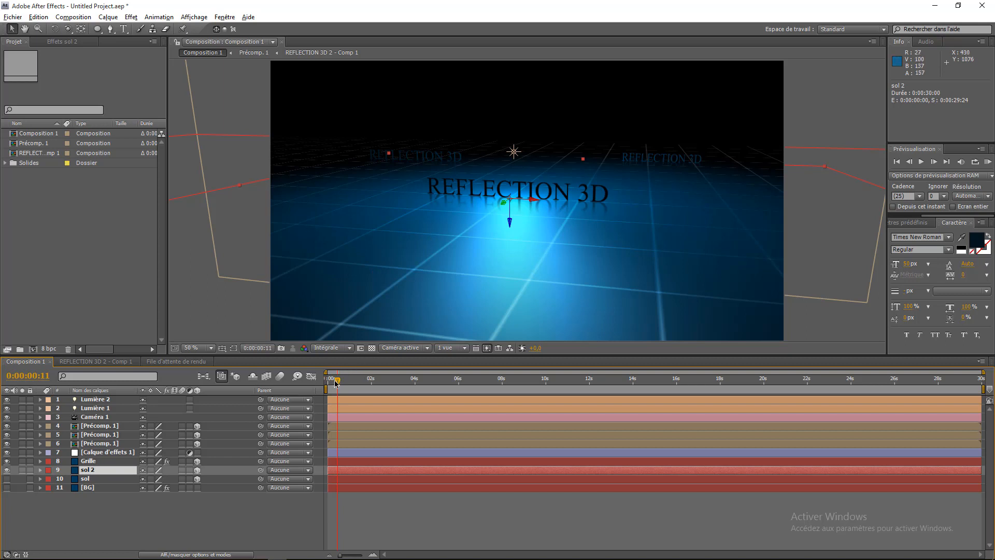
left_click_drag(335, 383, 383, 382)
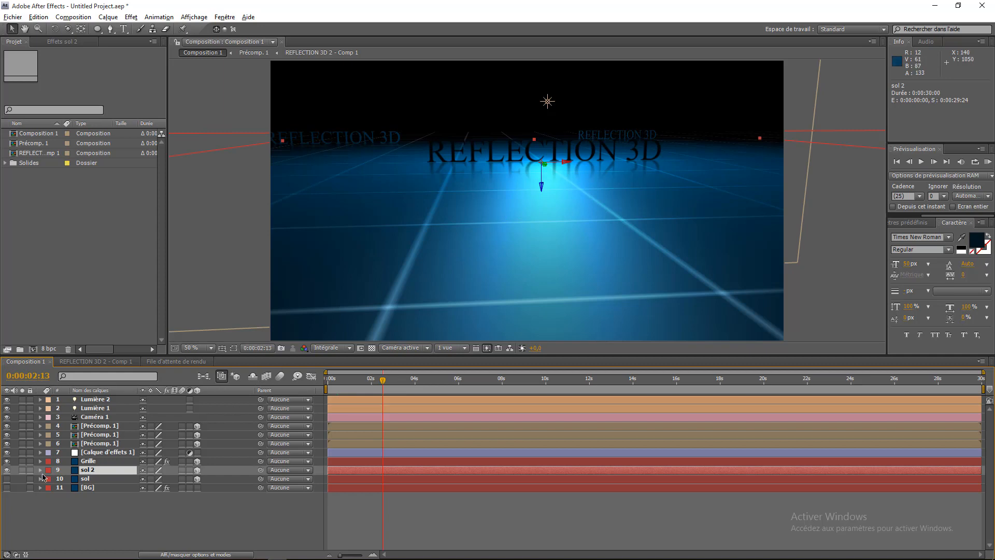
- Compare the scene with and without sol 2, leaving sol 2 hidden and BG shown
left_click(6, 469)
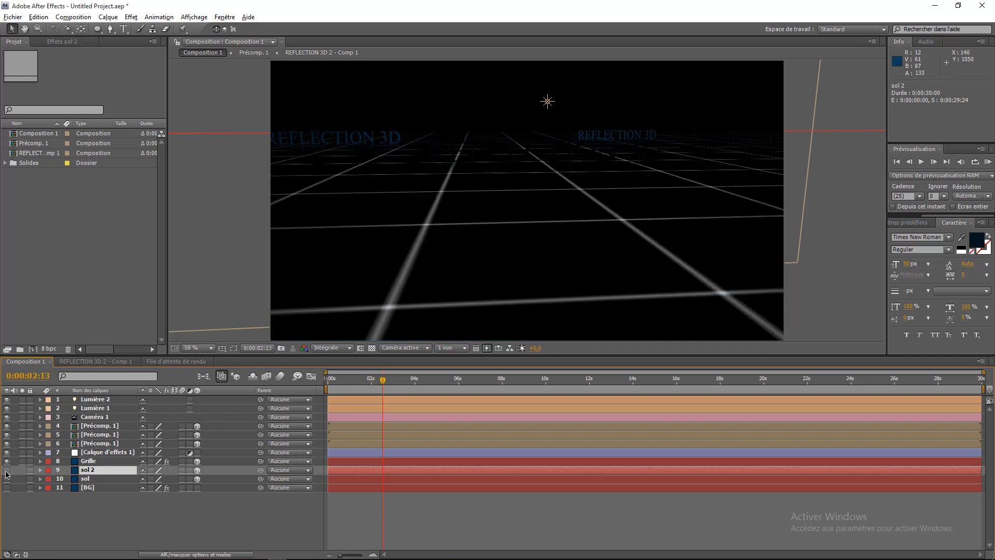
left_click(6, 470)
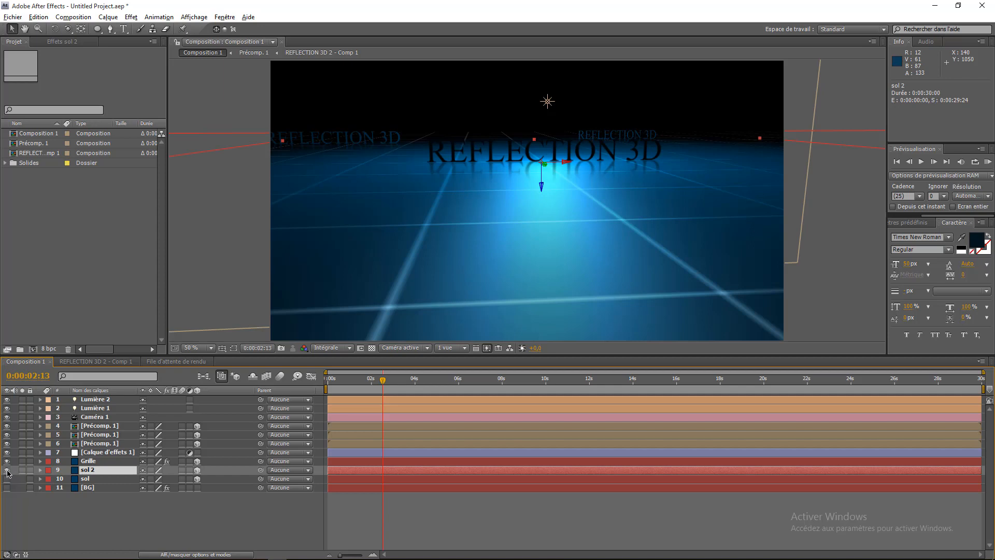
left_click(8, 470)
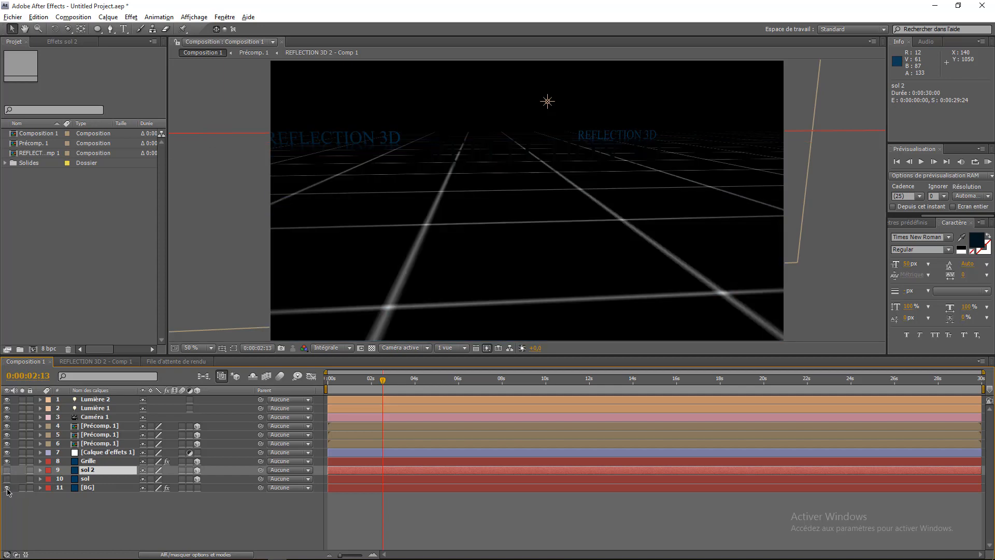
left_click(7, 488)
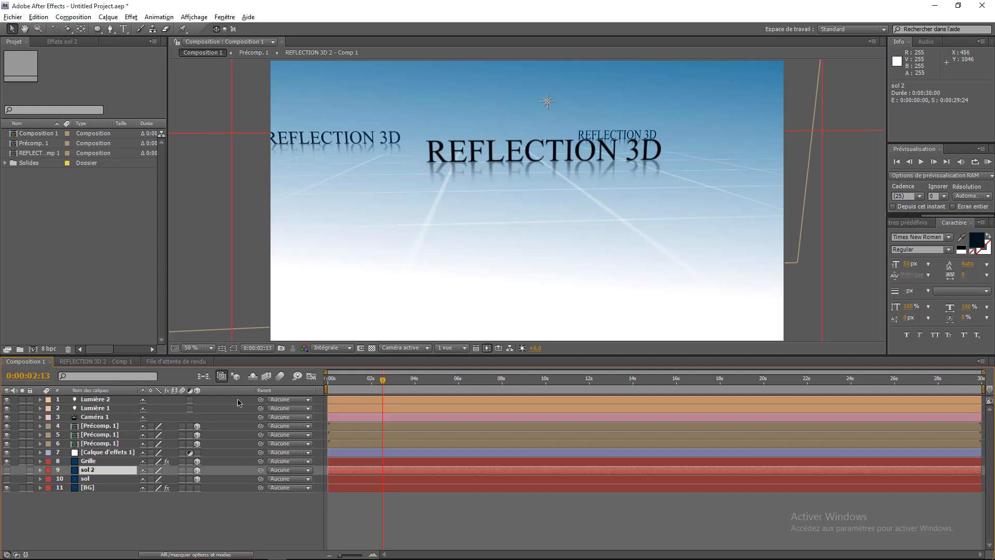
- Compare the sol and sol 2 floors against the background near 0:00:00:08, ending with both hidden
left_click(7, 470)
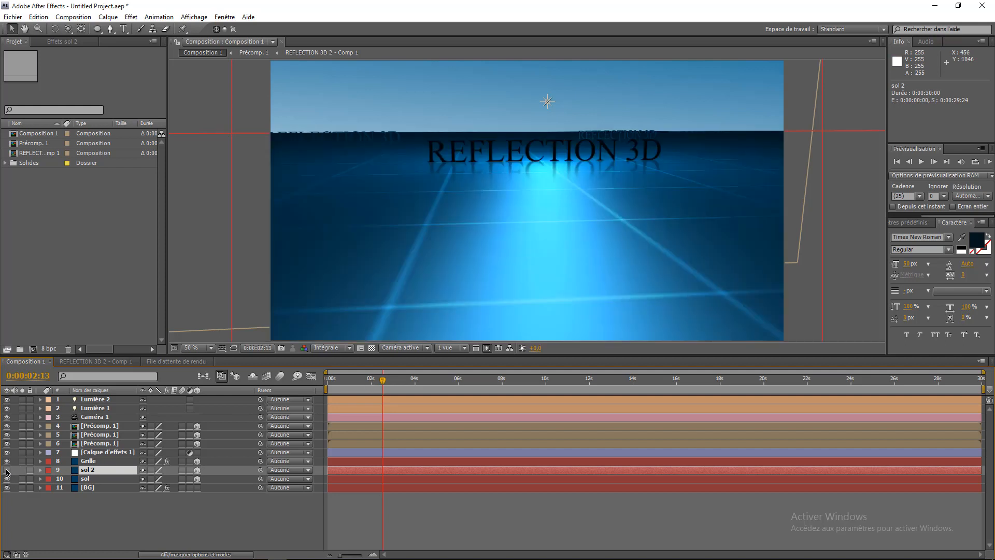
left_click(7, 470)
left_click(7, 469)
key("KP_0")
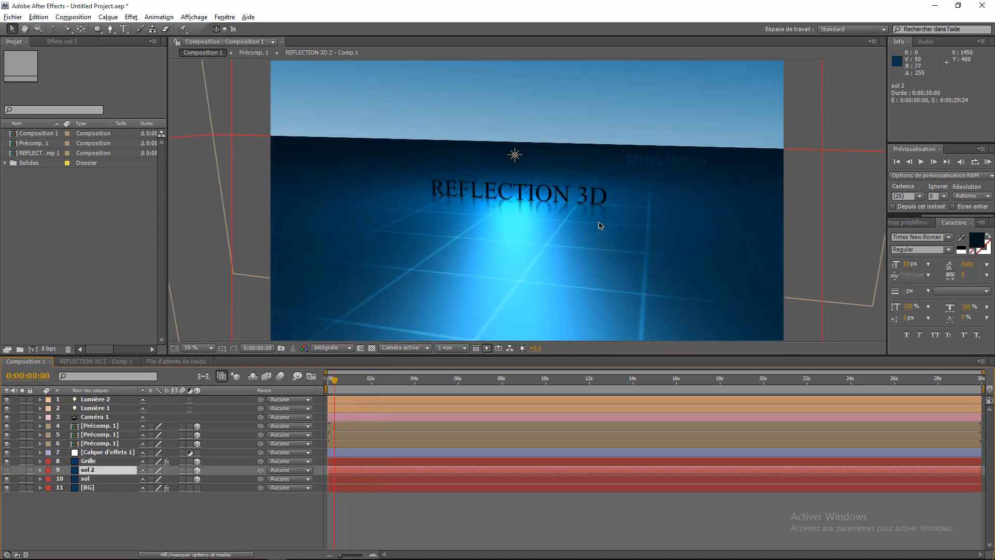
left_click(7, 479)
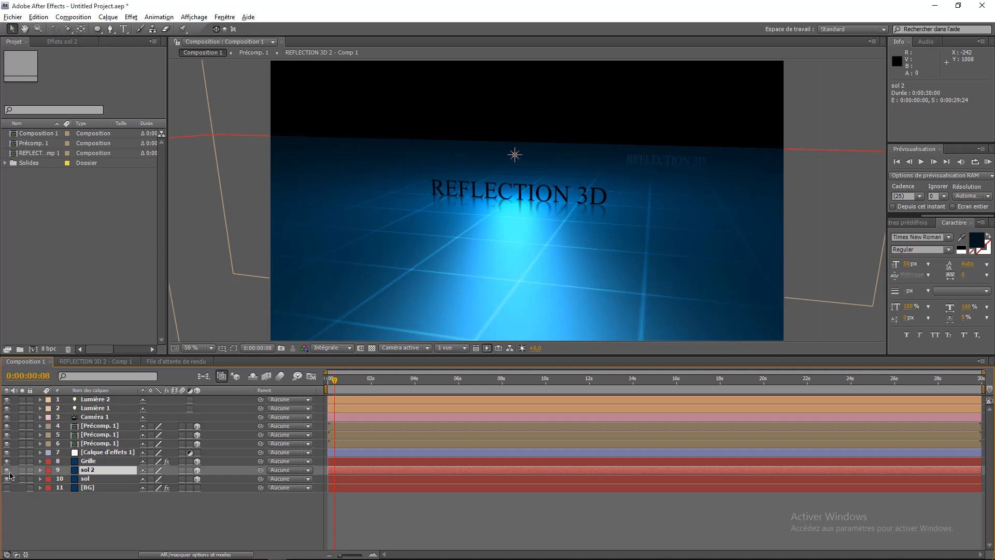
left_click(7, 478)
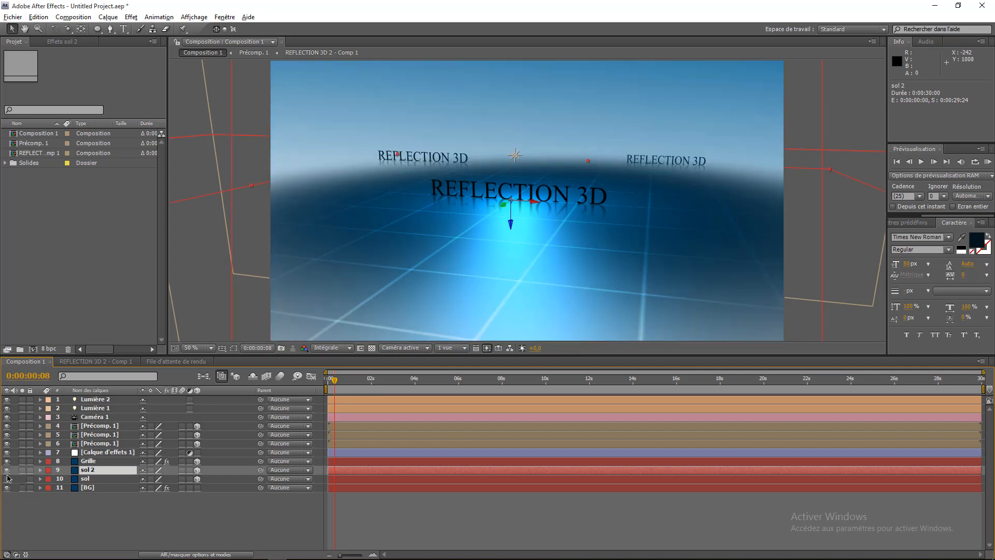
left_click(8, 479)
- Orbit Caméra 1 at 0:00:00:08 to about 1021, 395, -951 and return the playhead to 0:00:00:00
left_click(67, 28)
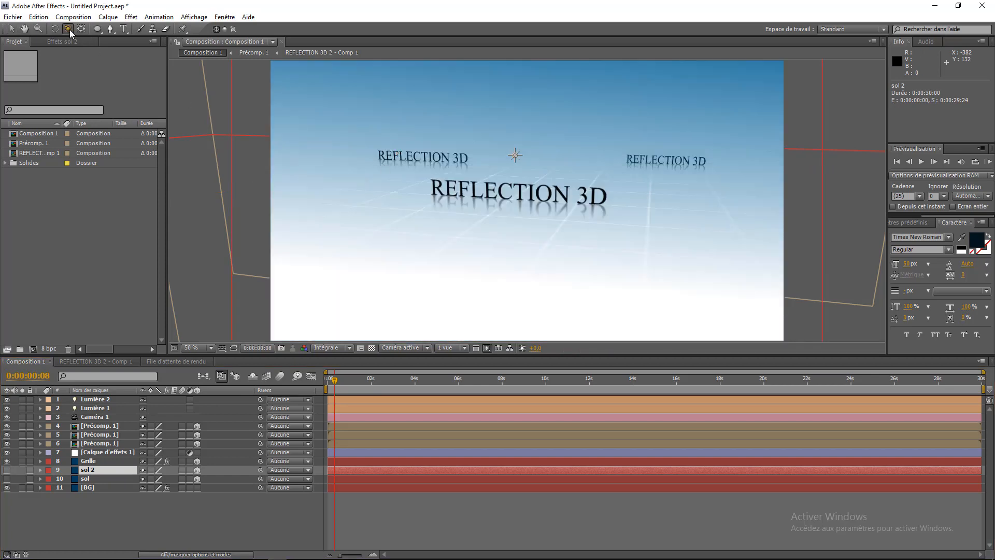
left_click_drag(547, 172, 482, 176)
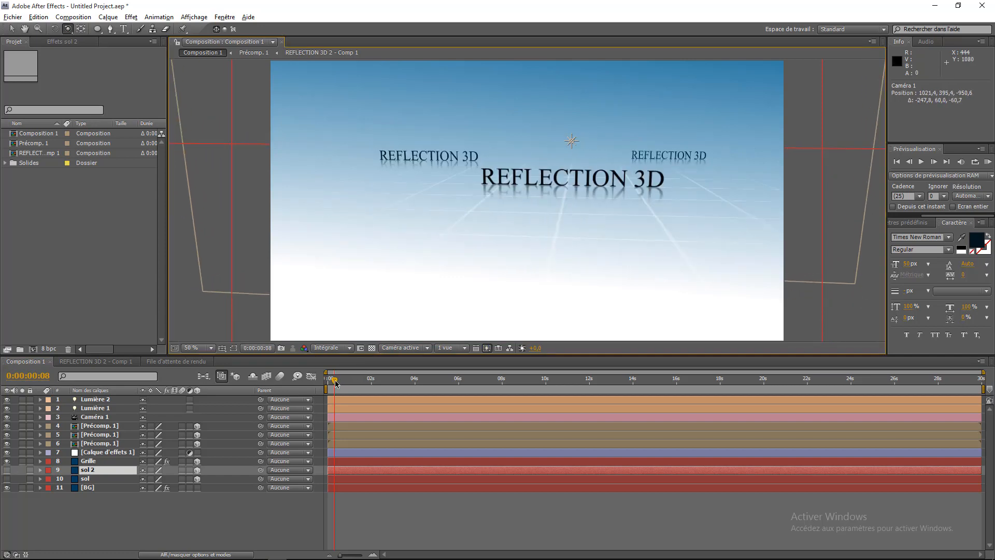
left_click_drag(336, 382, 328, 383)
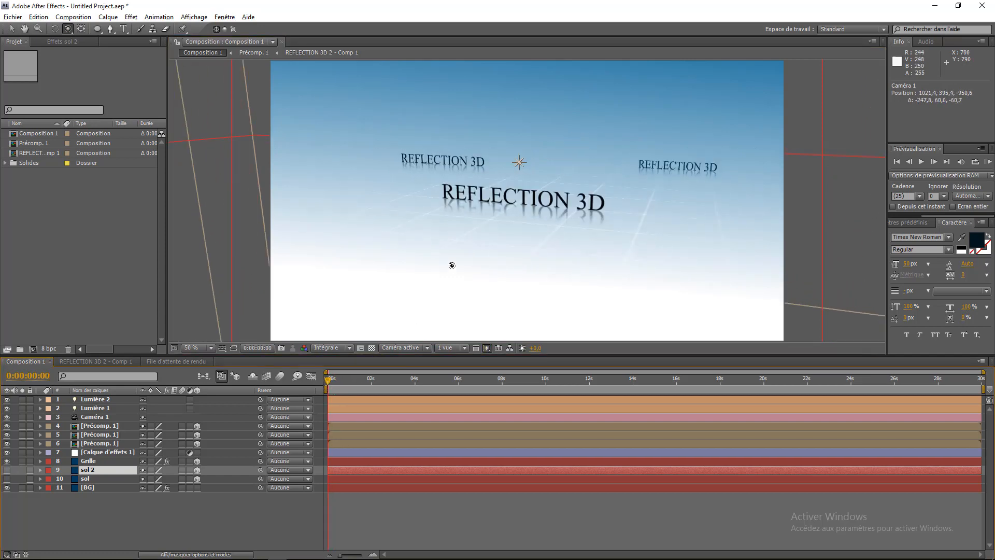